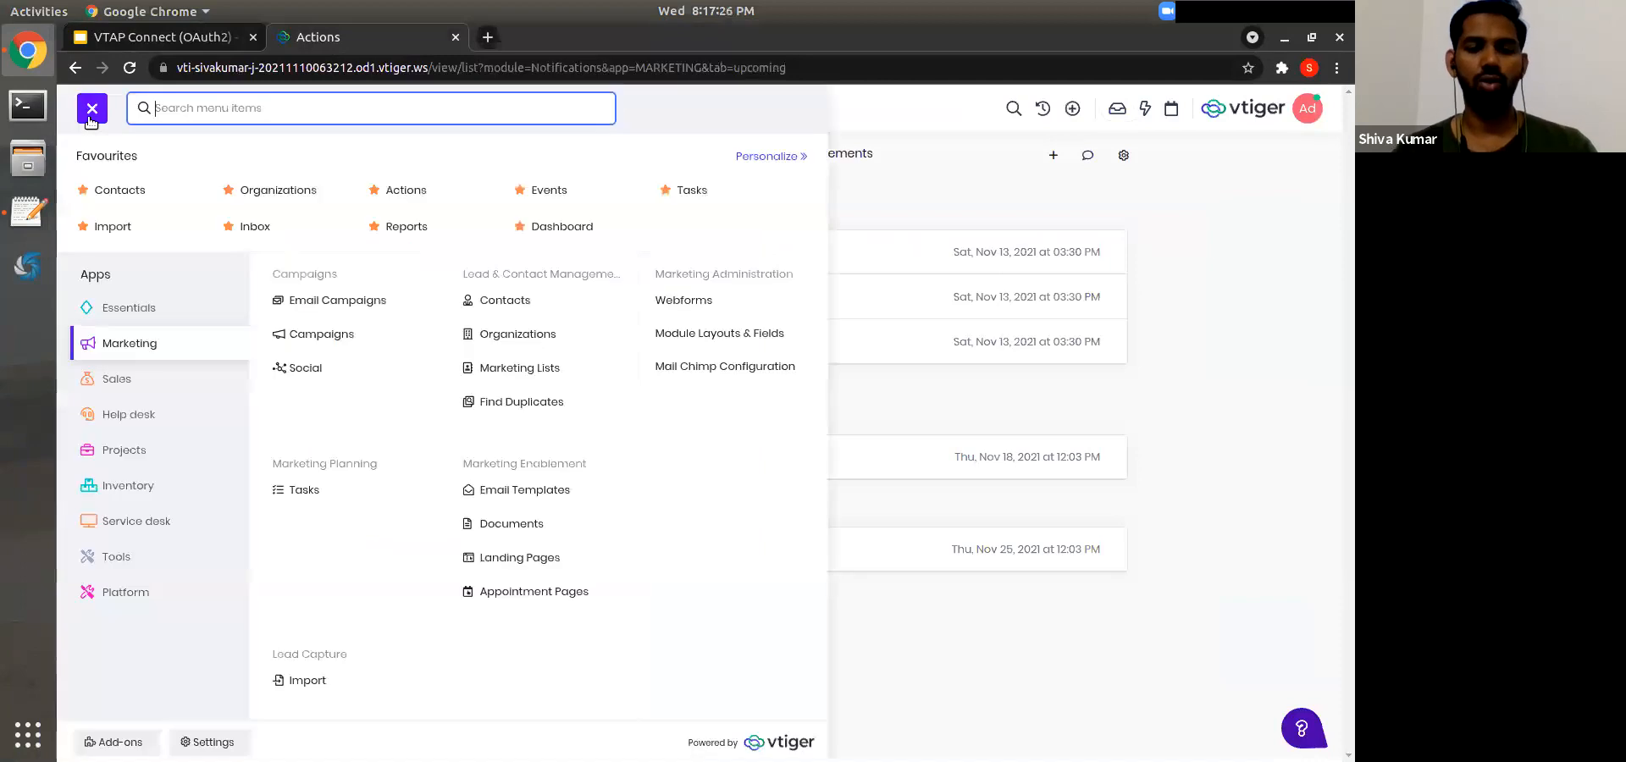
Step: Clear the app menu search and close the vtiger menu
key(ctrl+a)
key(BackSpace)
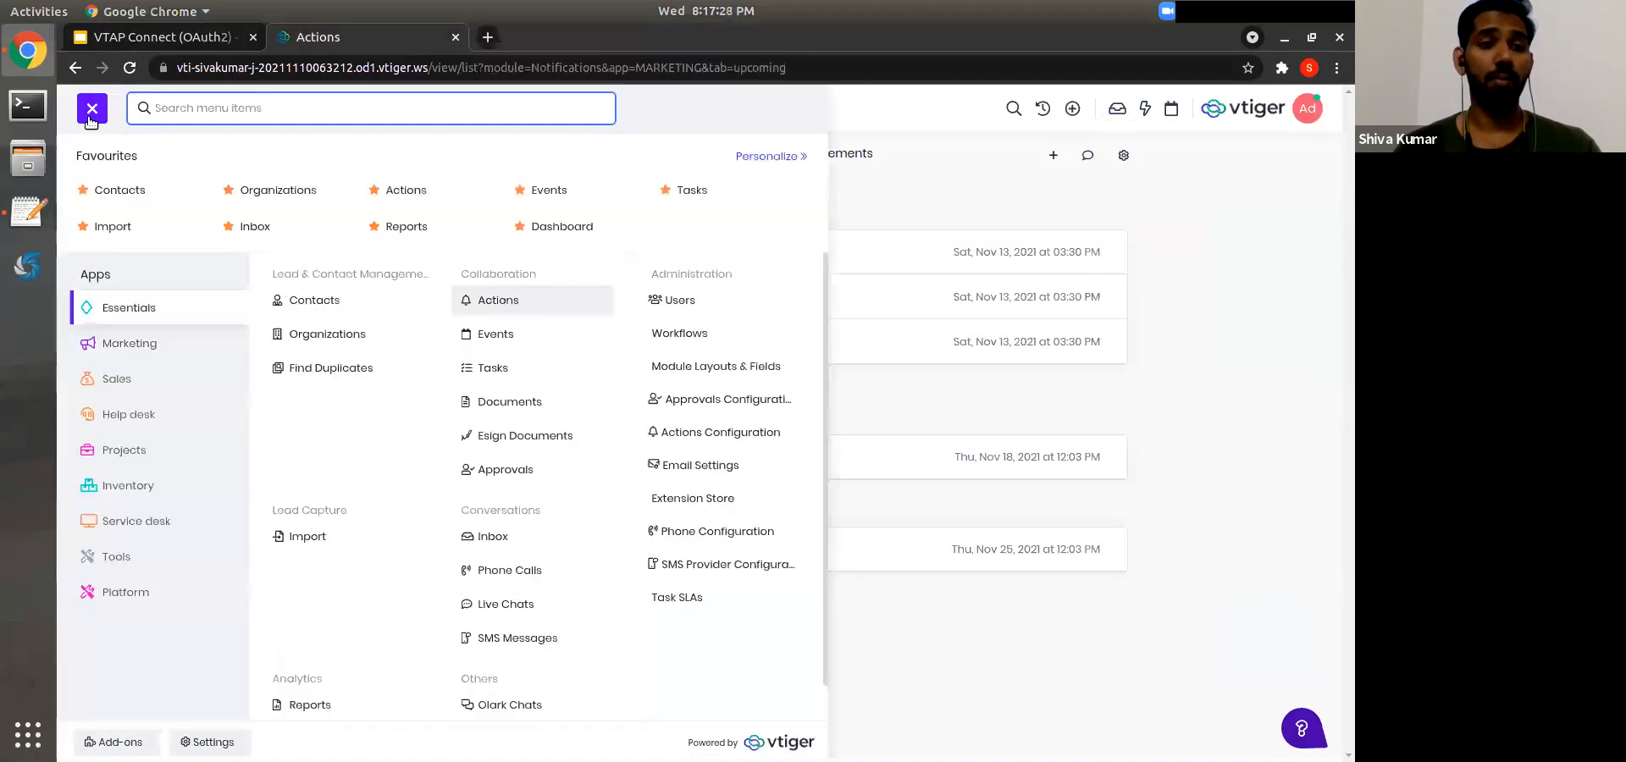
click(91, 110)
Step: Show the VTAP + OAuth2 slide and highlight its Step 1, Step 2 and introductory text boxes
click(151, 38)
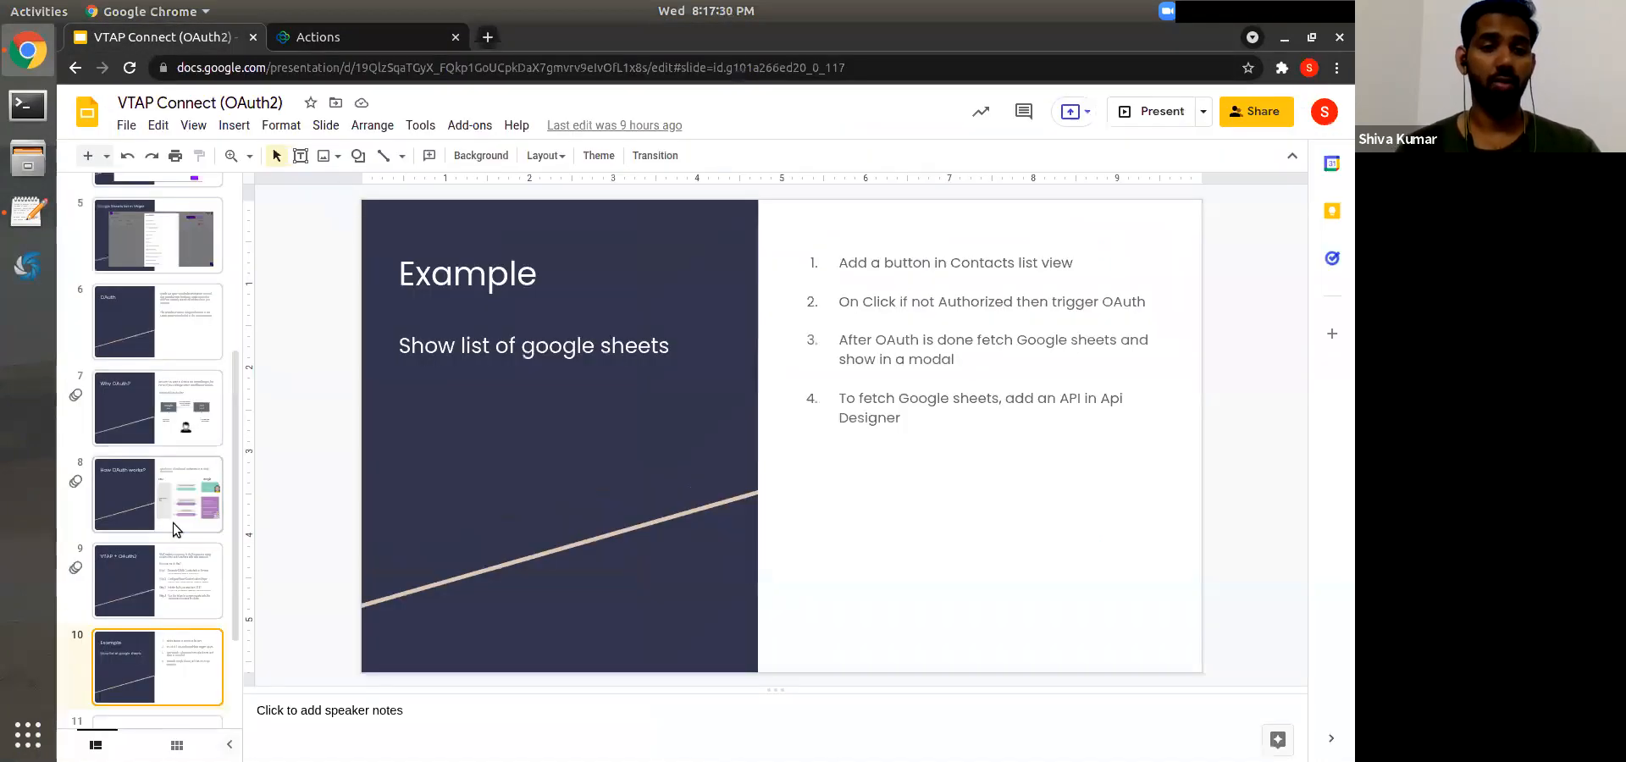
click(159, 568)
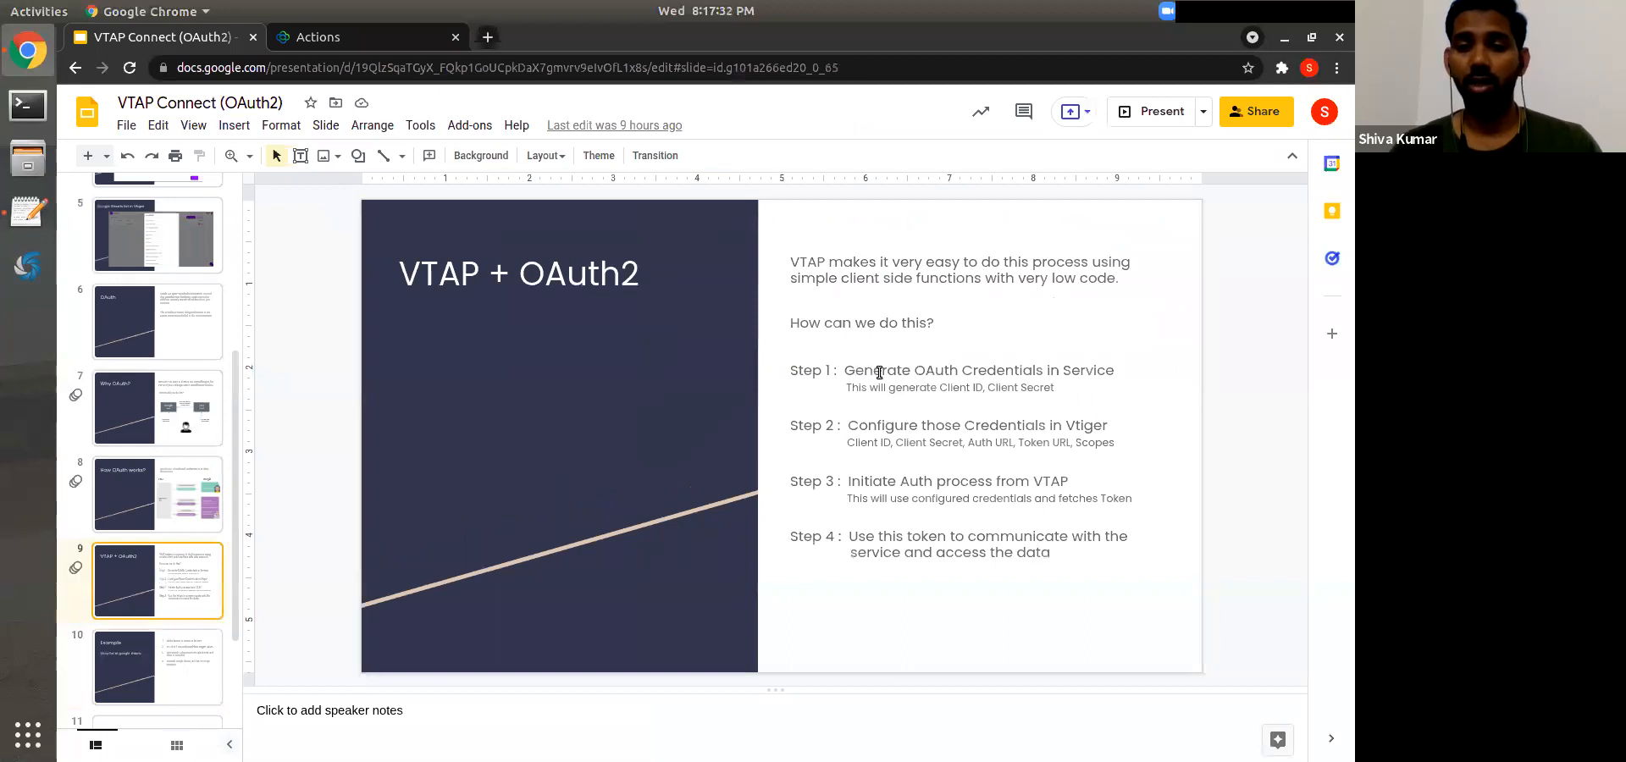
triple_click(881, 373)
click(907, 442)
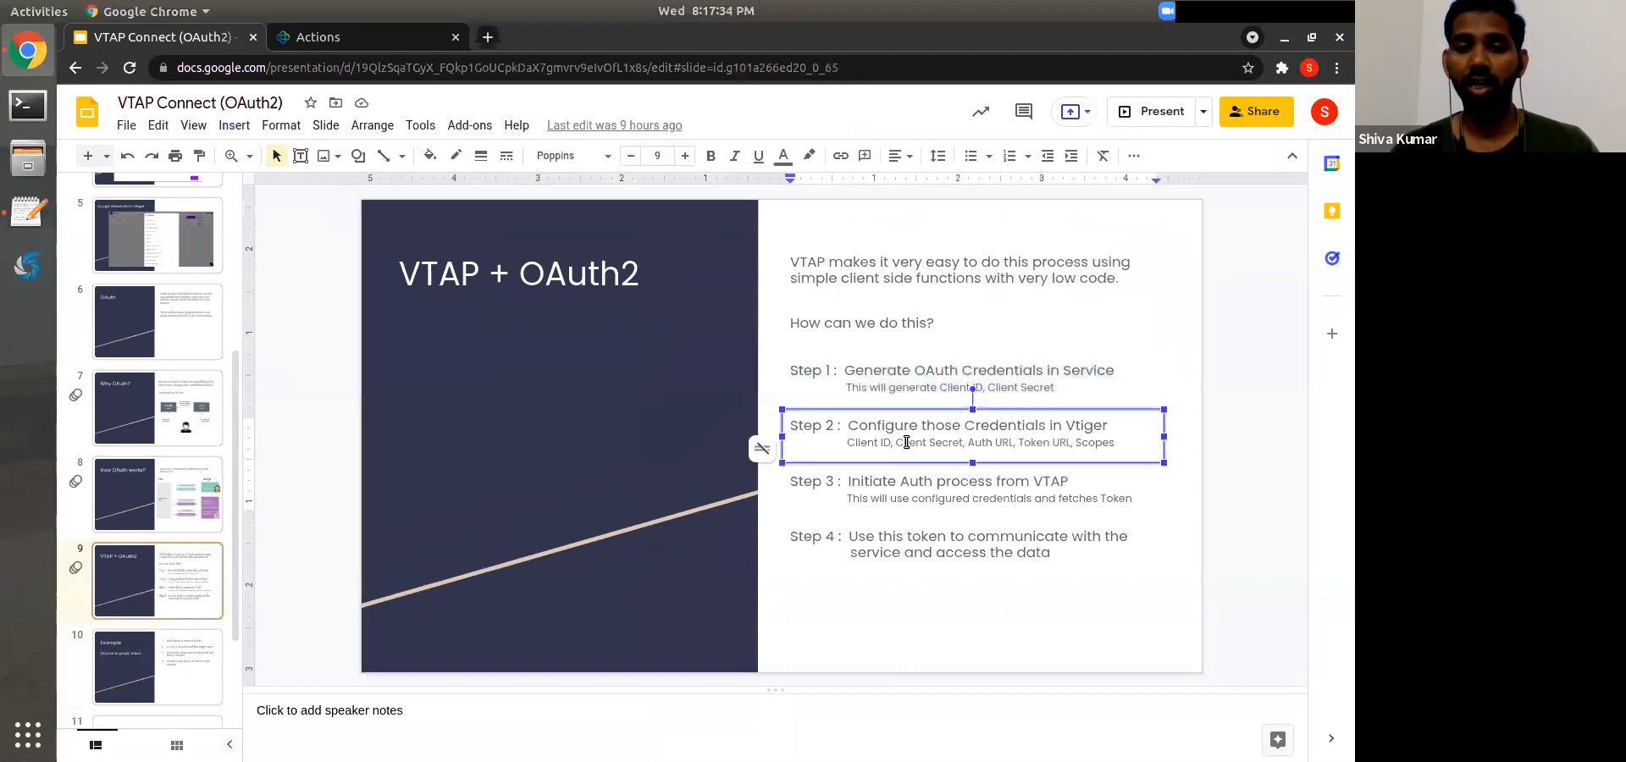
click(998, 372)
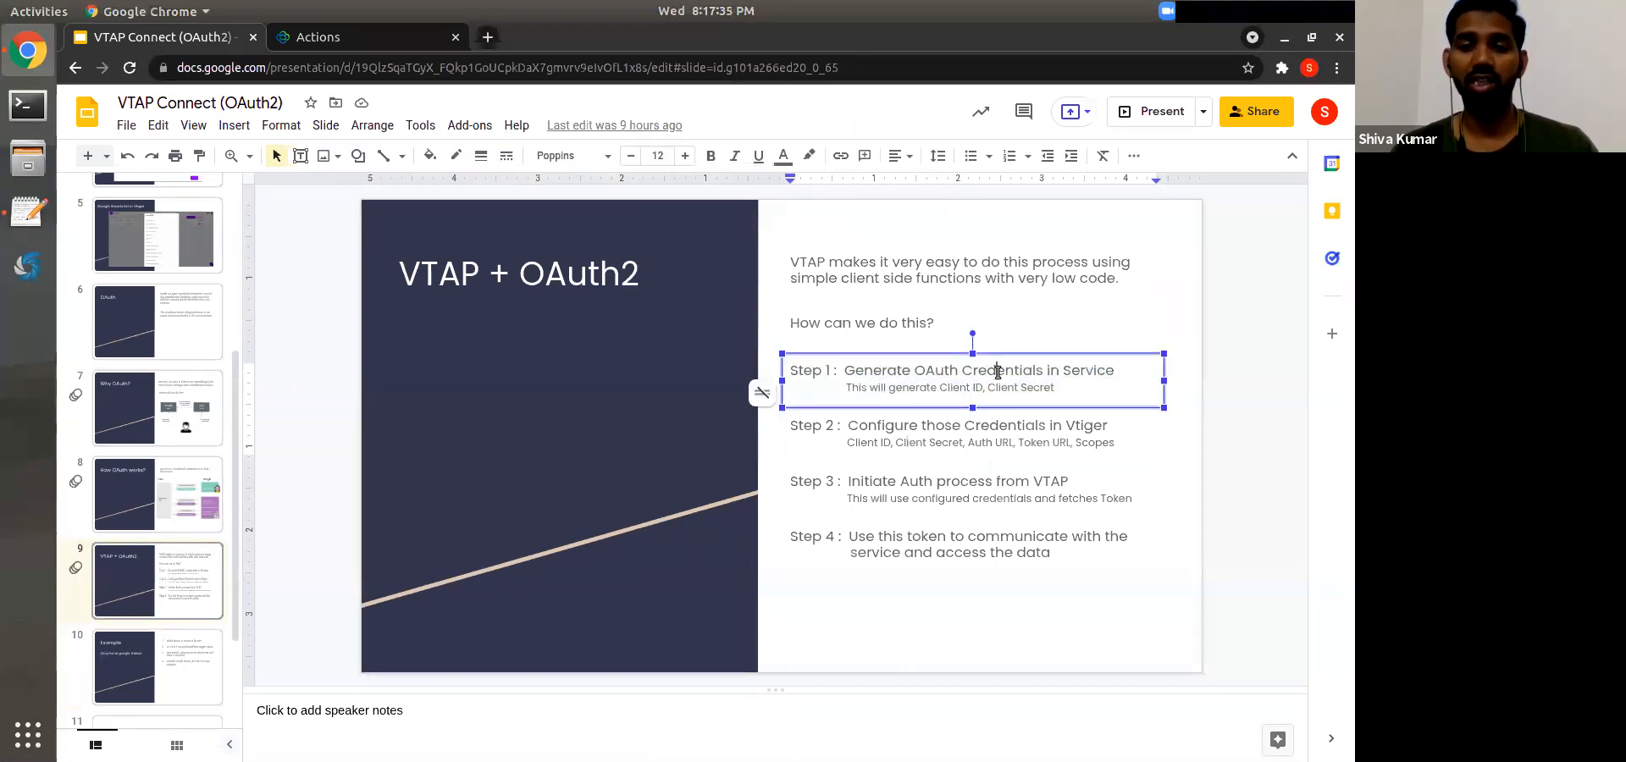
click(1000, 297)
Step: Open console.cloud.google.com in a new tab, confirm VTAP OAuth2 is pending deletion, and go back
key(ctrl+t)
text(console.cloud.google.com)
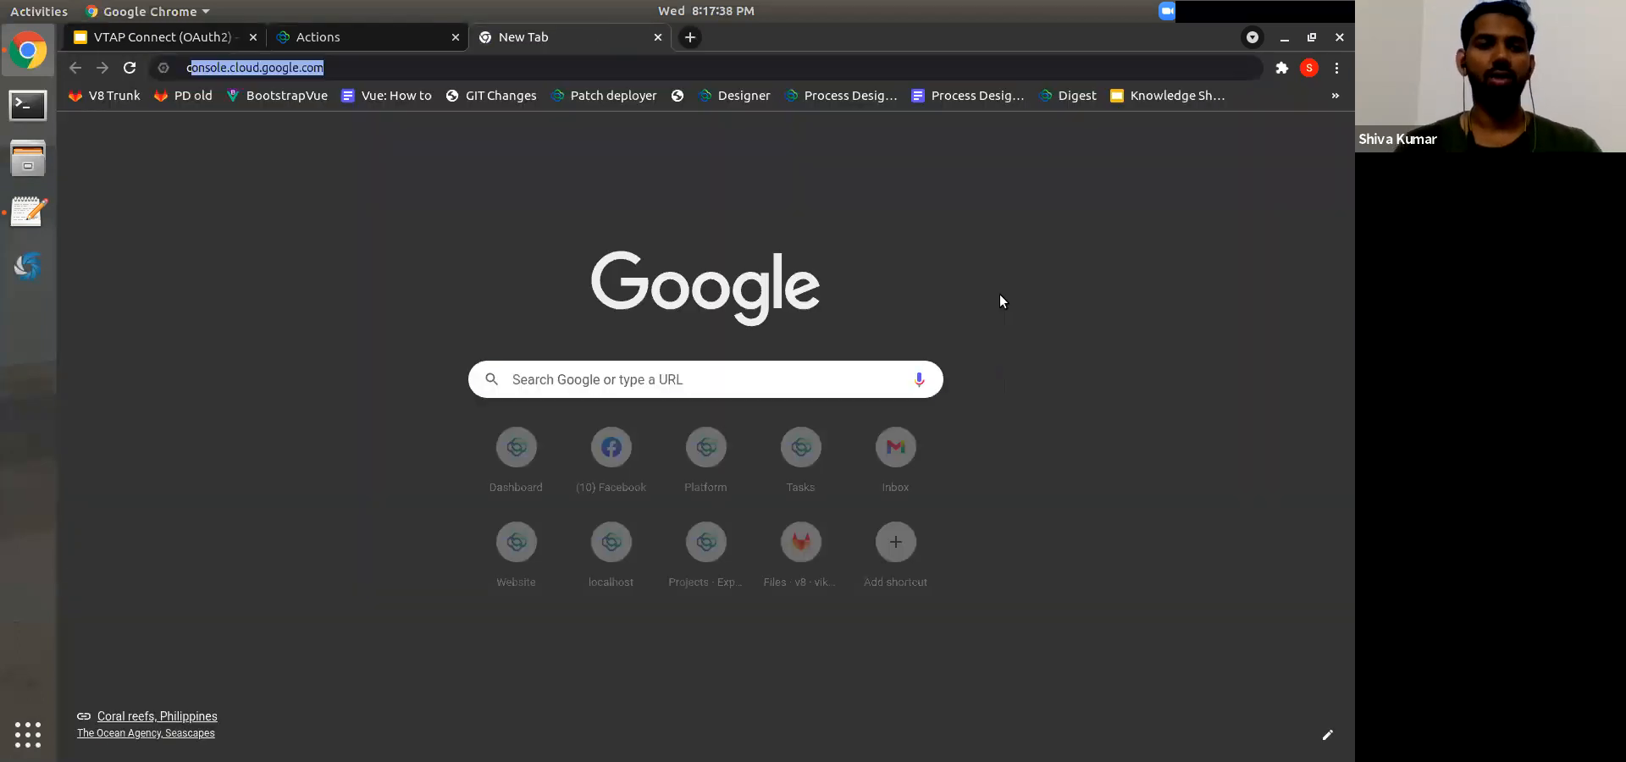
key(End)
key(ctrl+shift+Left)
key(ctrl+shift+Left)
key(ctrl+shift+Left)
key(ctrl+shift+Left)
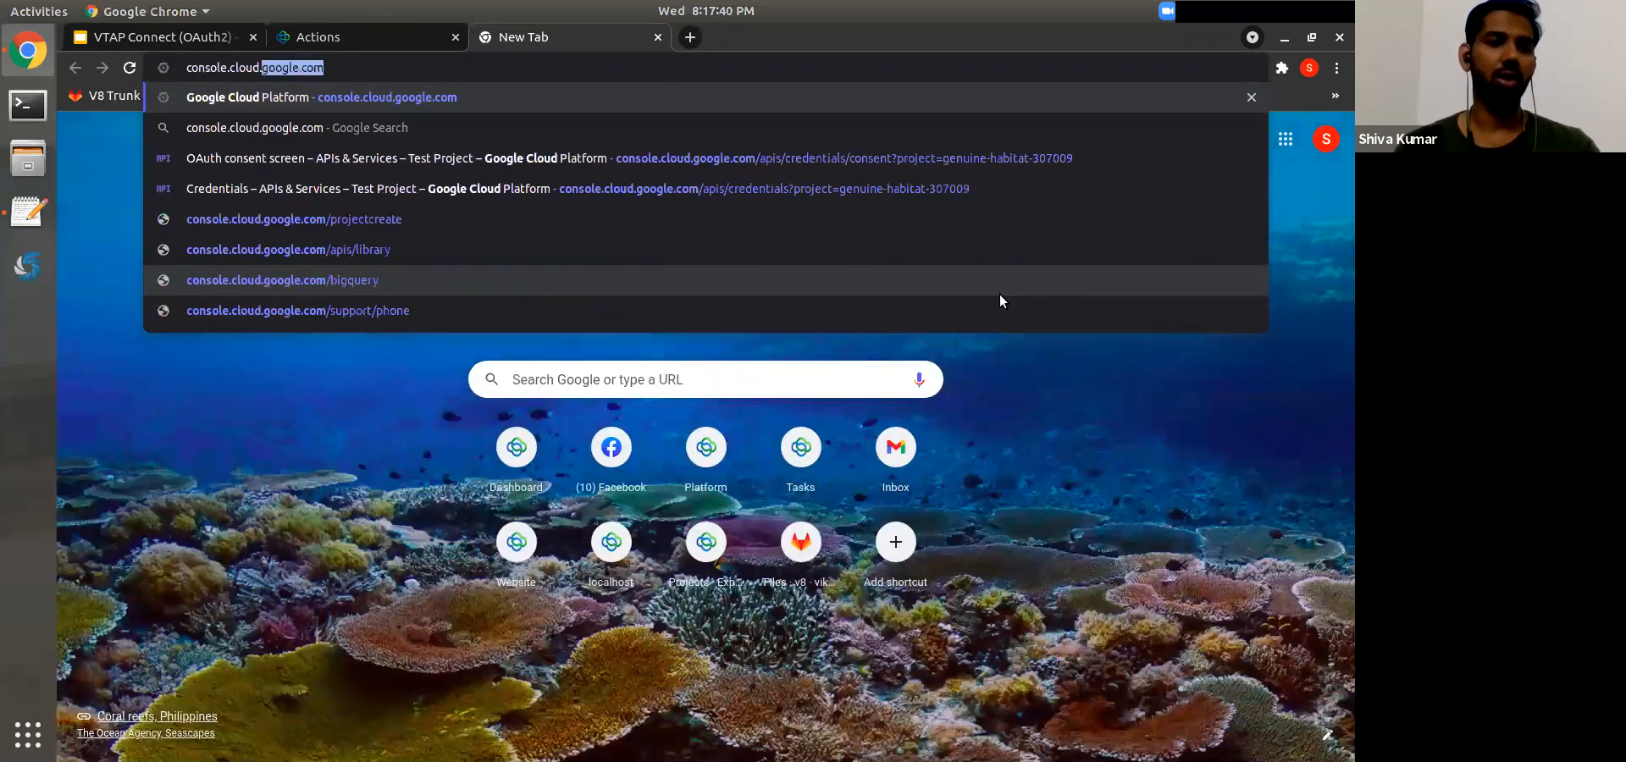
key(Return)
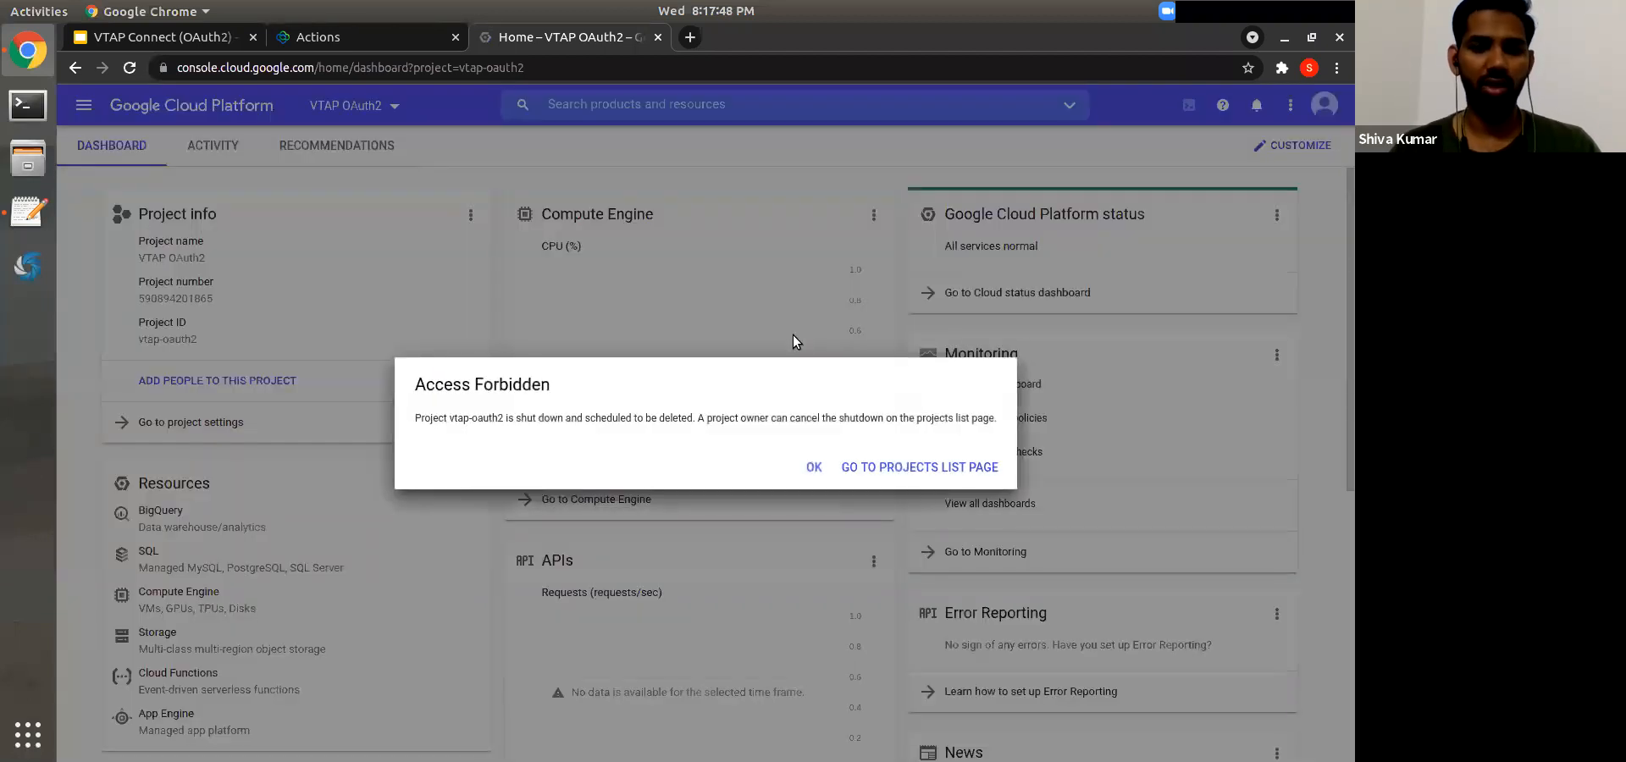
click(886, 467)
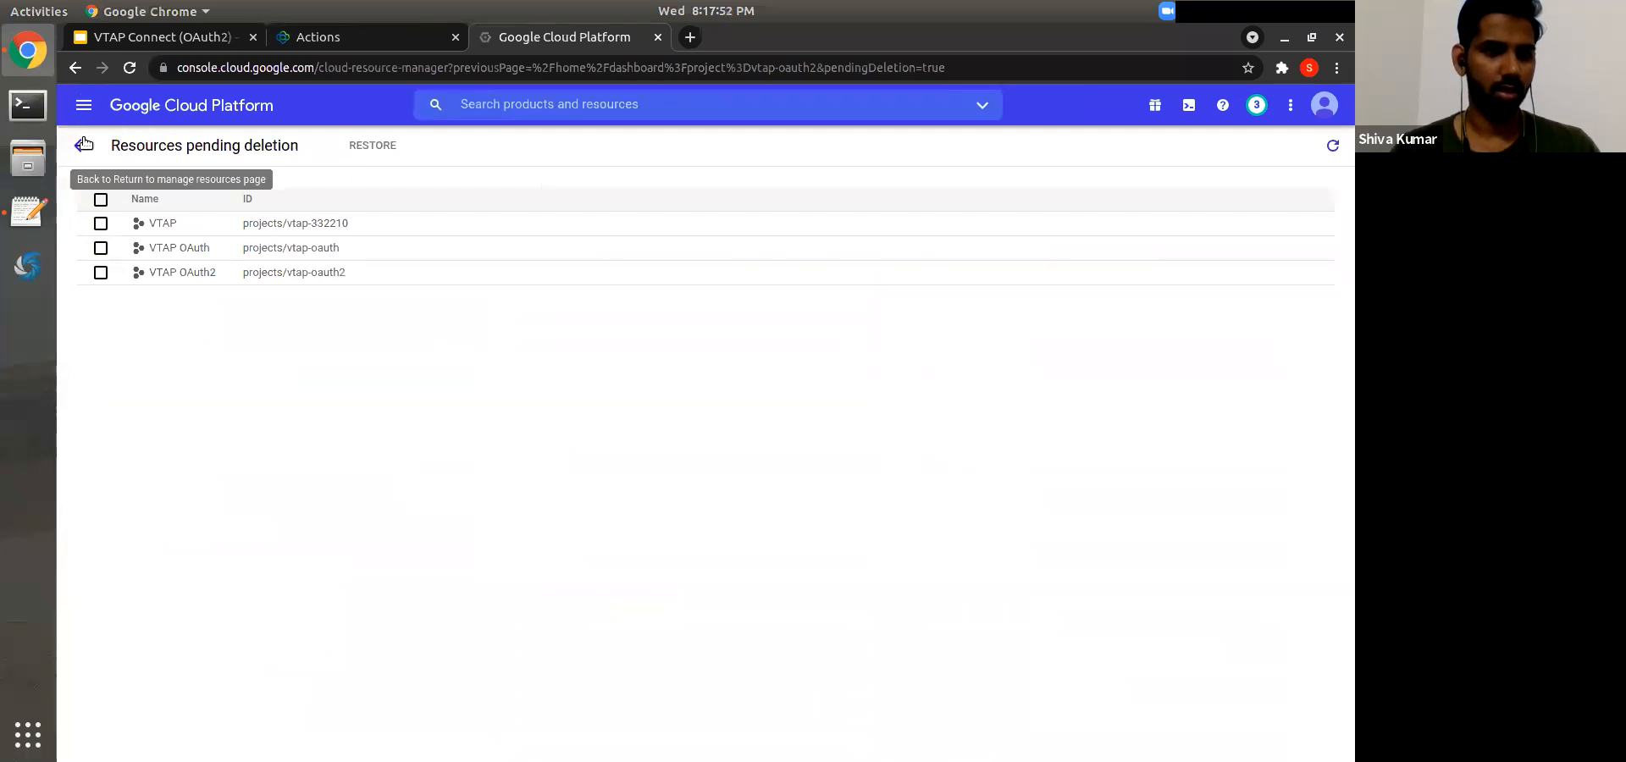
click(80, 145)
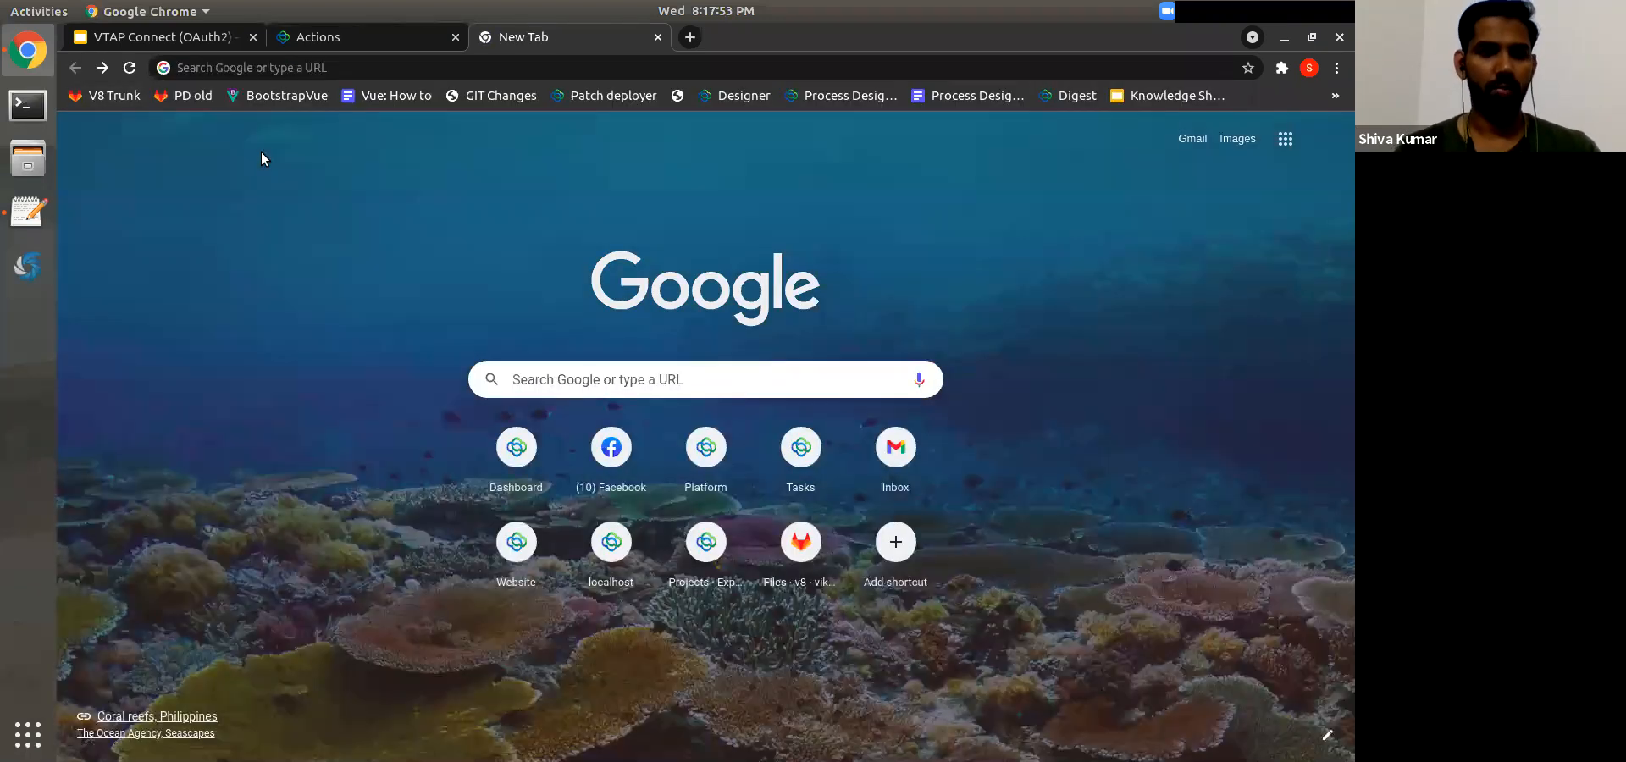
Step: Load the Cloud console and create a new project named VTAPOAuth2
text(console.cloud.google.com)
key(Return)
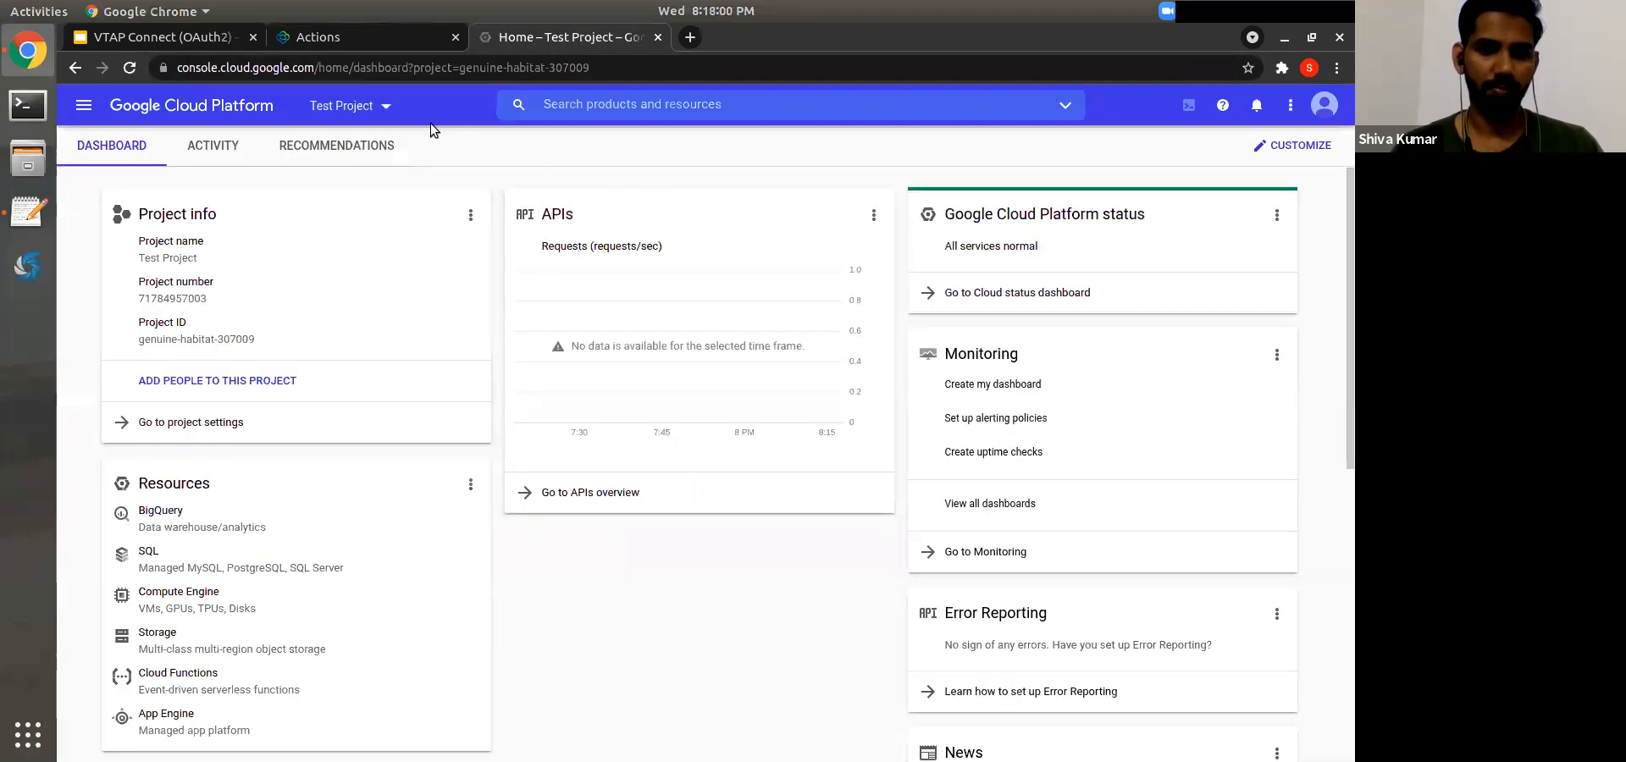
click(340, 91)
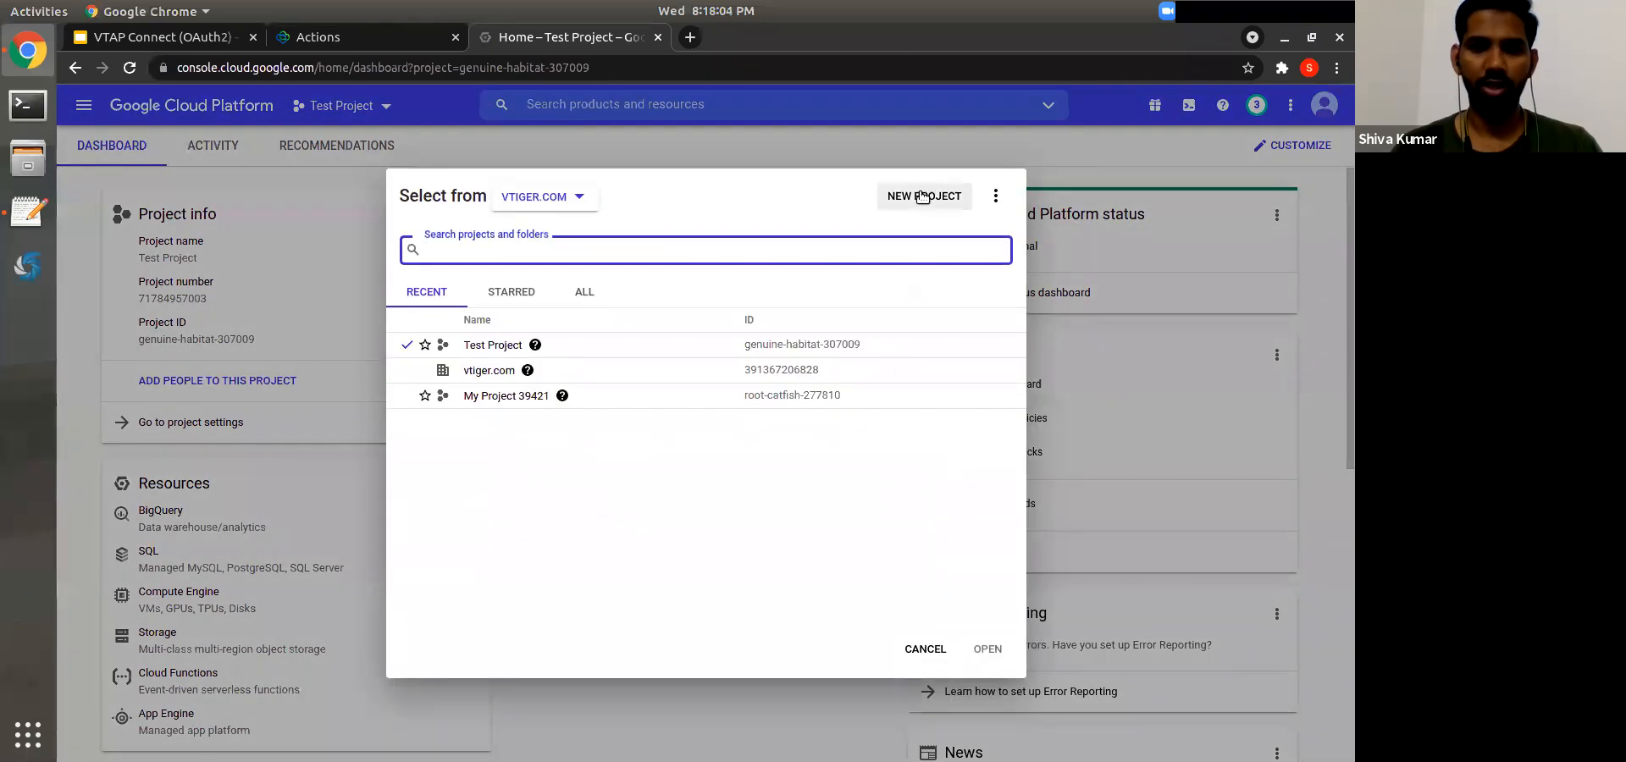
click(905, 192)
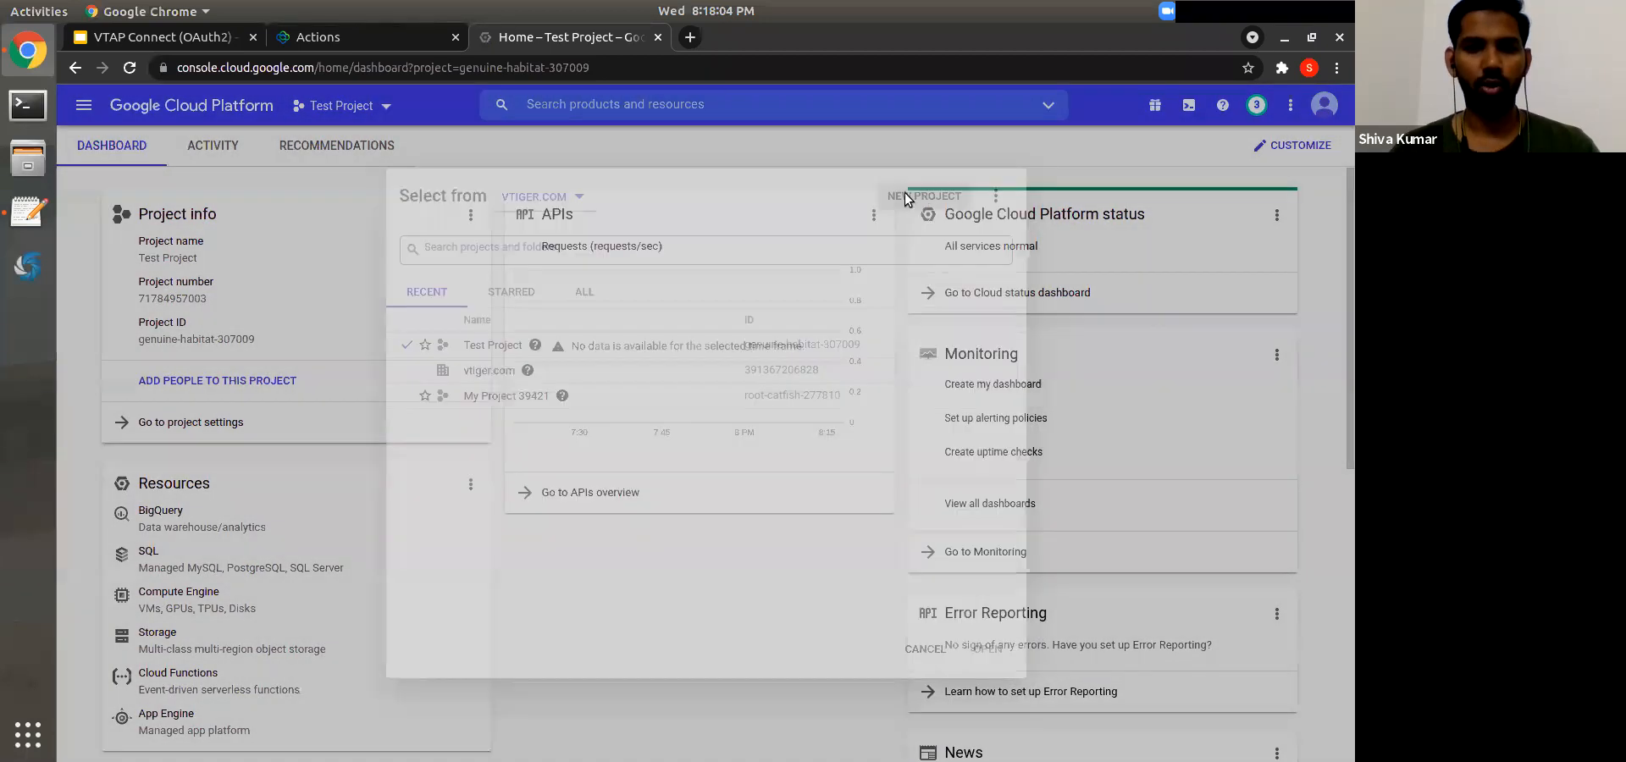
text(VTAPOAUth)
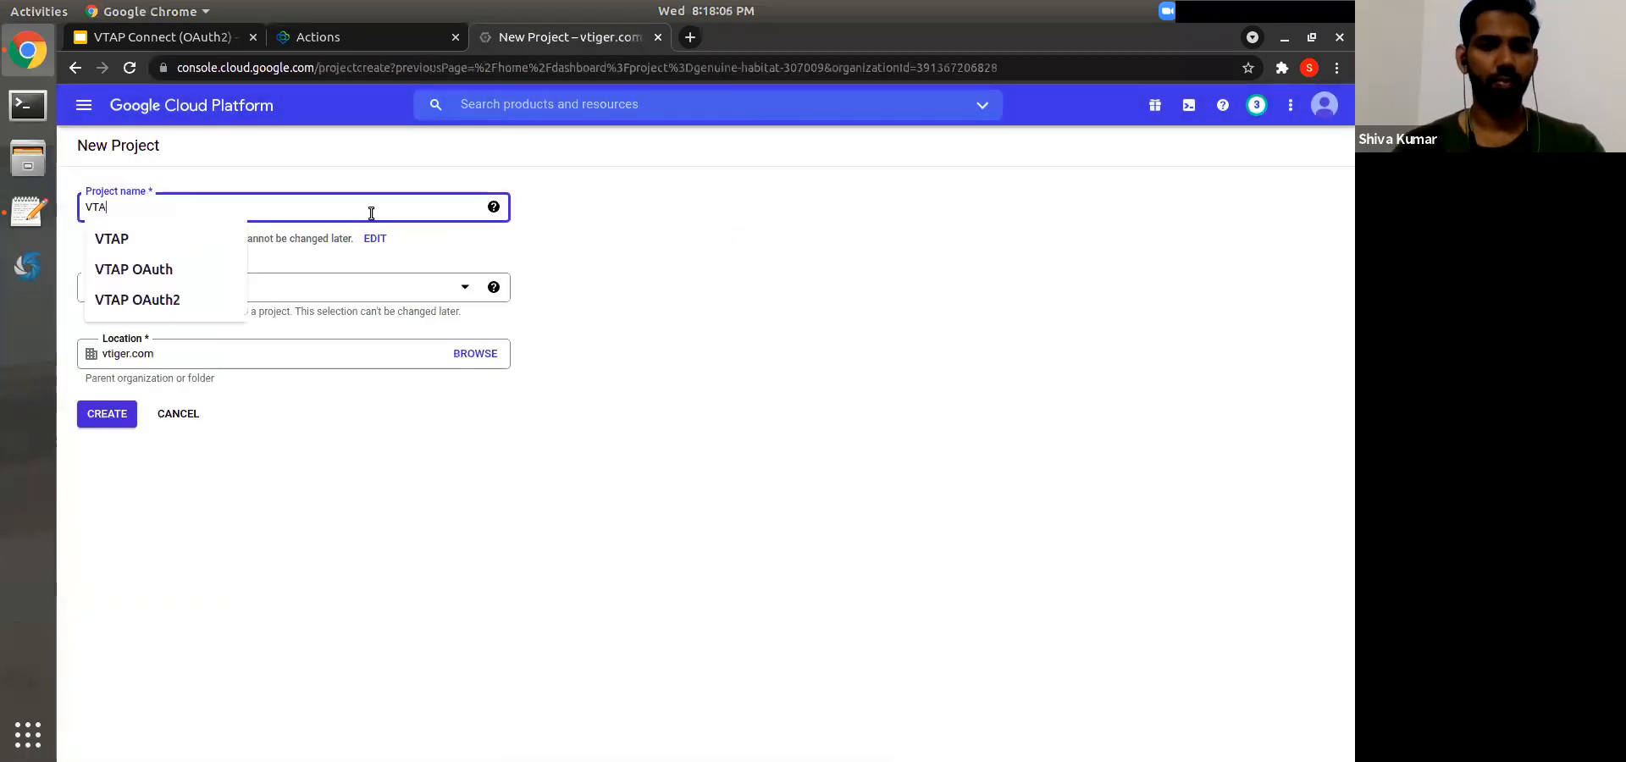
key(BackSpace)
key(BackSpace)
key(BackSpace)
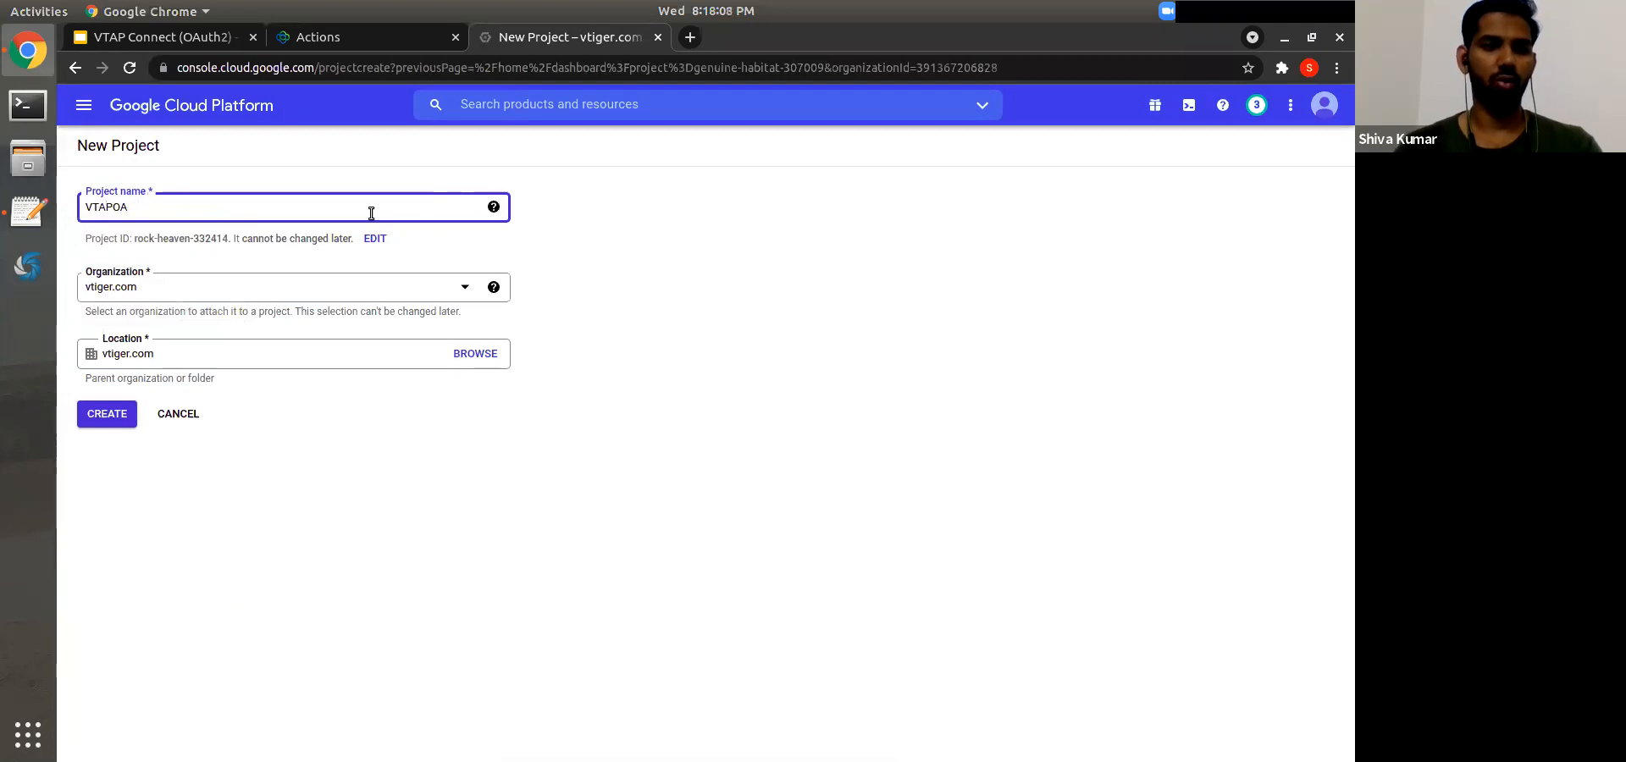
click(94, 419)
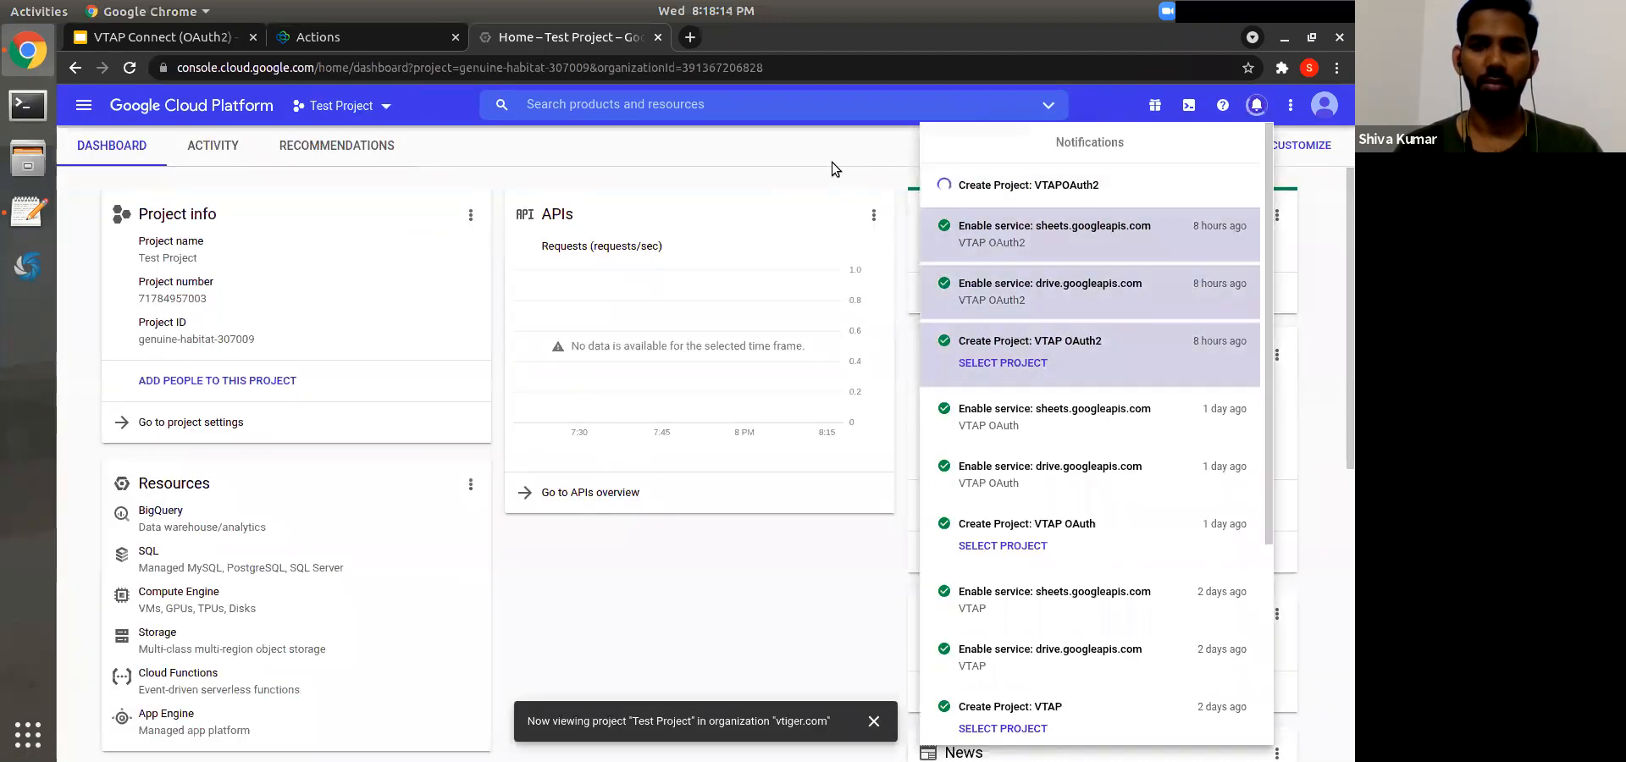
Step: Make VTAPOAuth2 the active project from the project picker
click(834, 161)
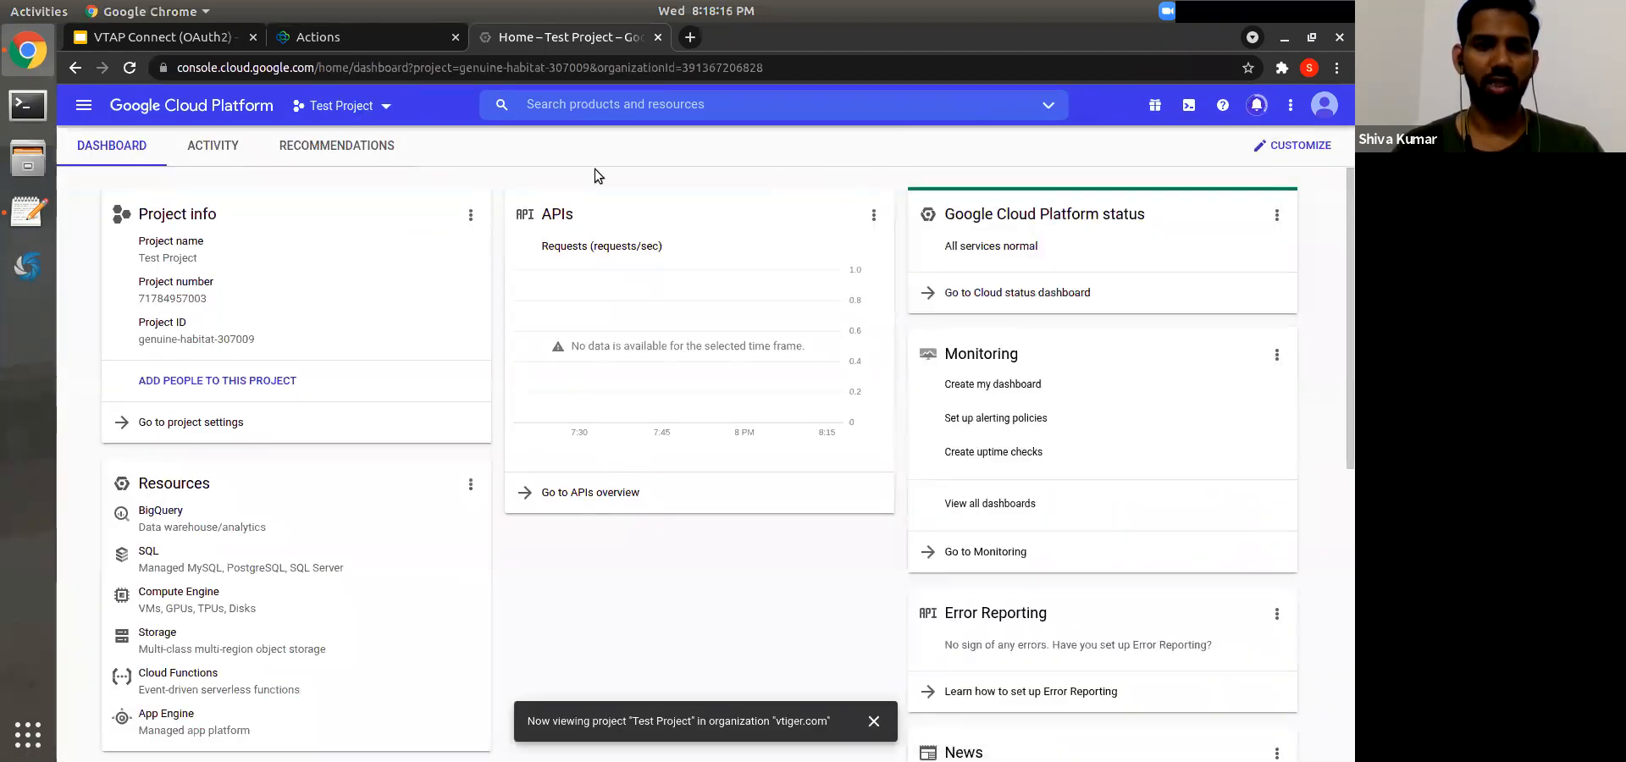
click(341, 105)
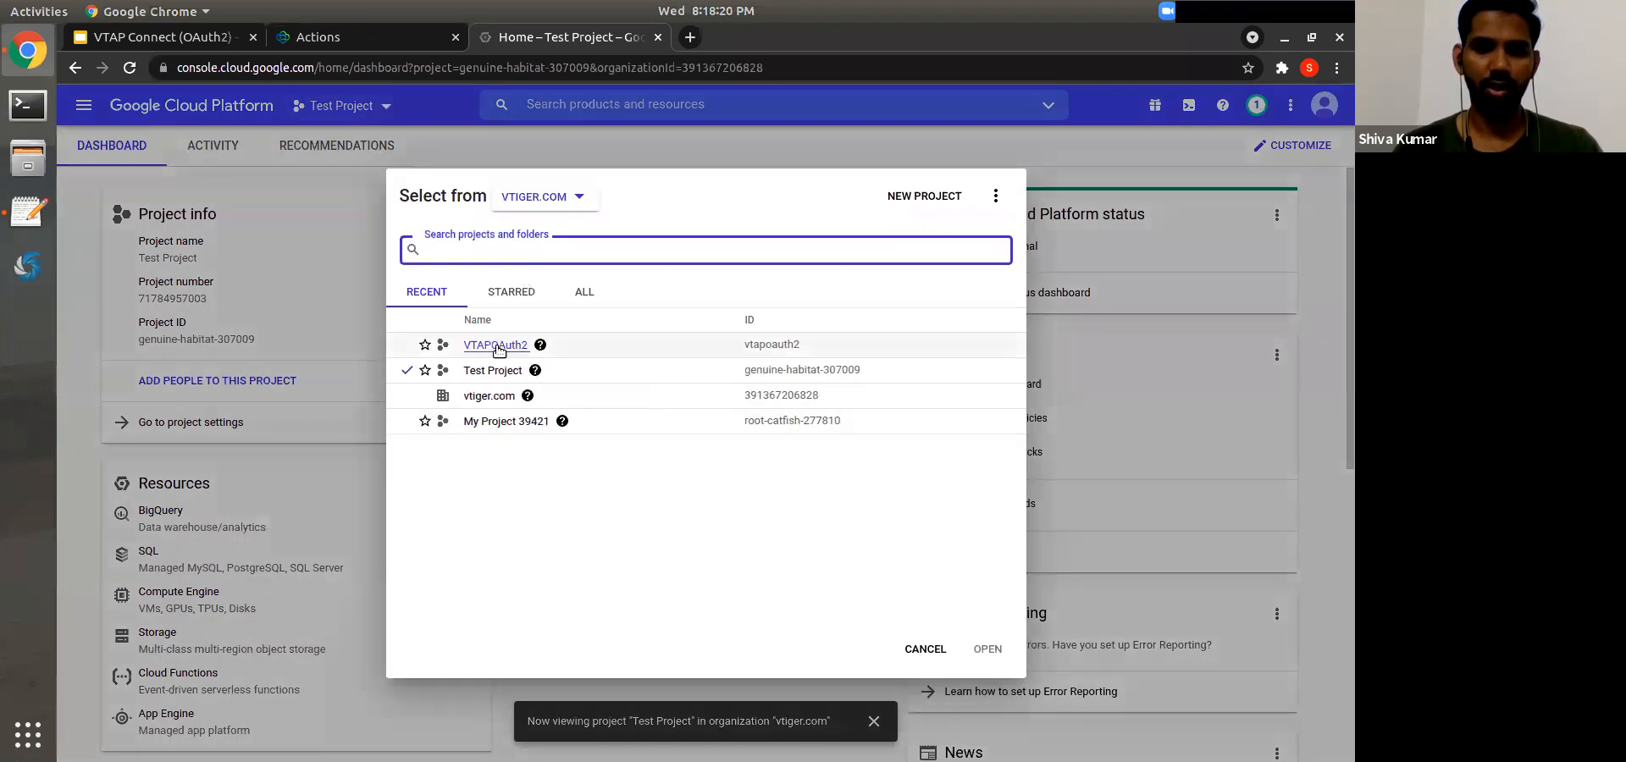
click(496, 344)
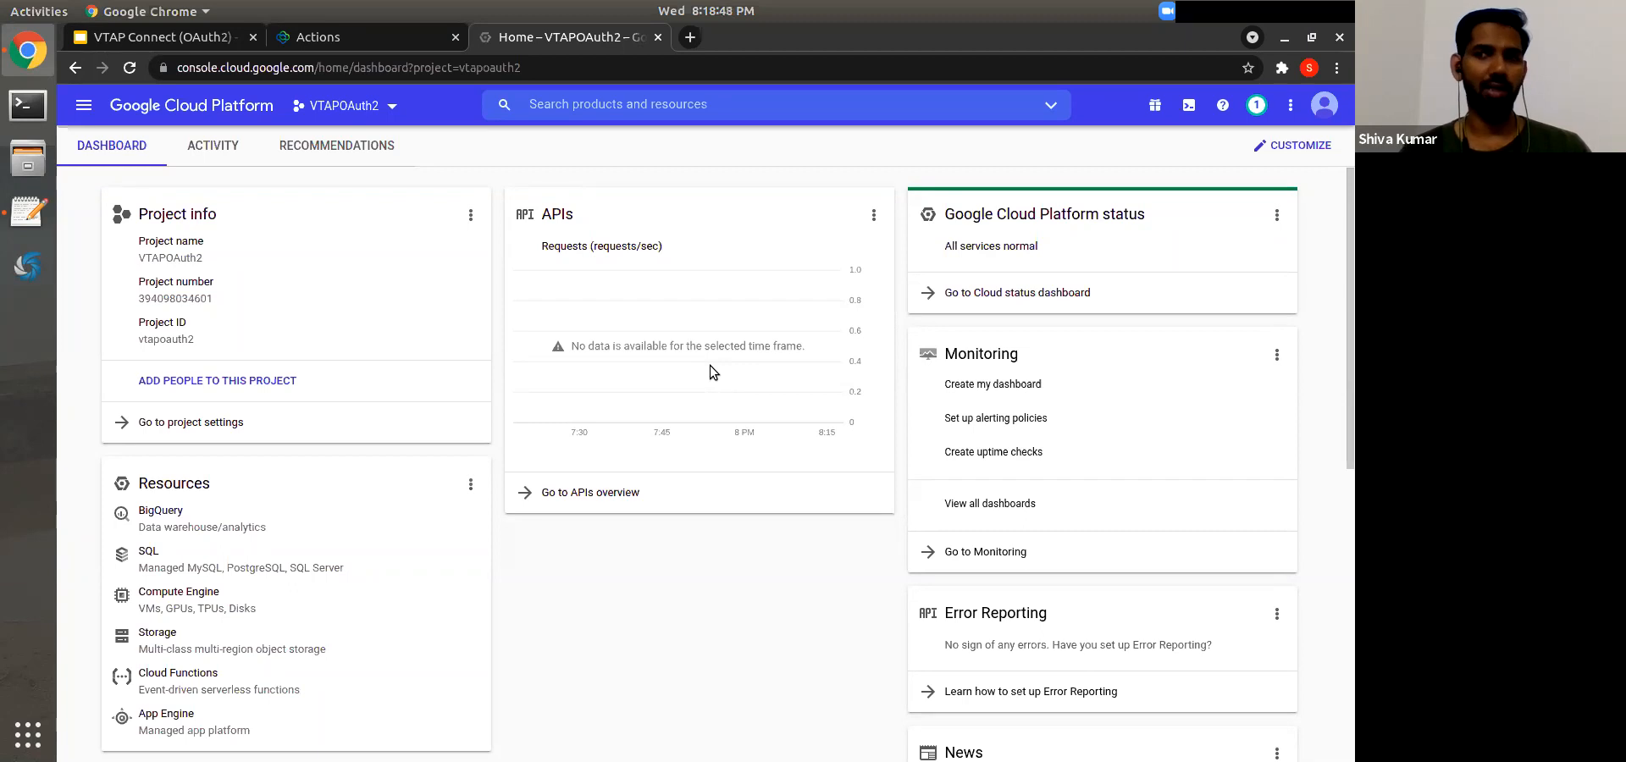
Step: Find the Google Drive API in the API Library and enable it for VTAPOAuth2
click(73, 103)
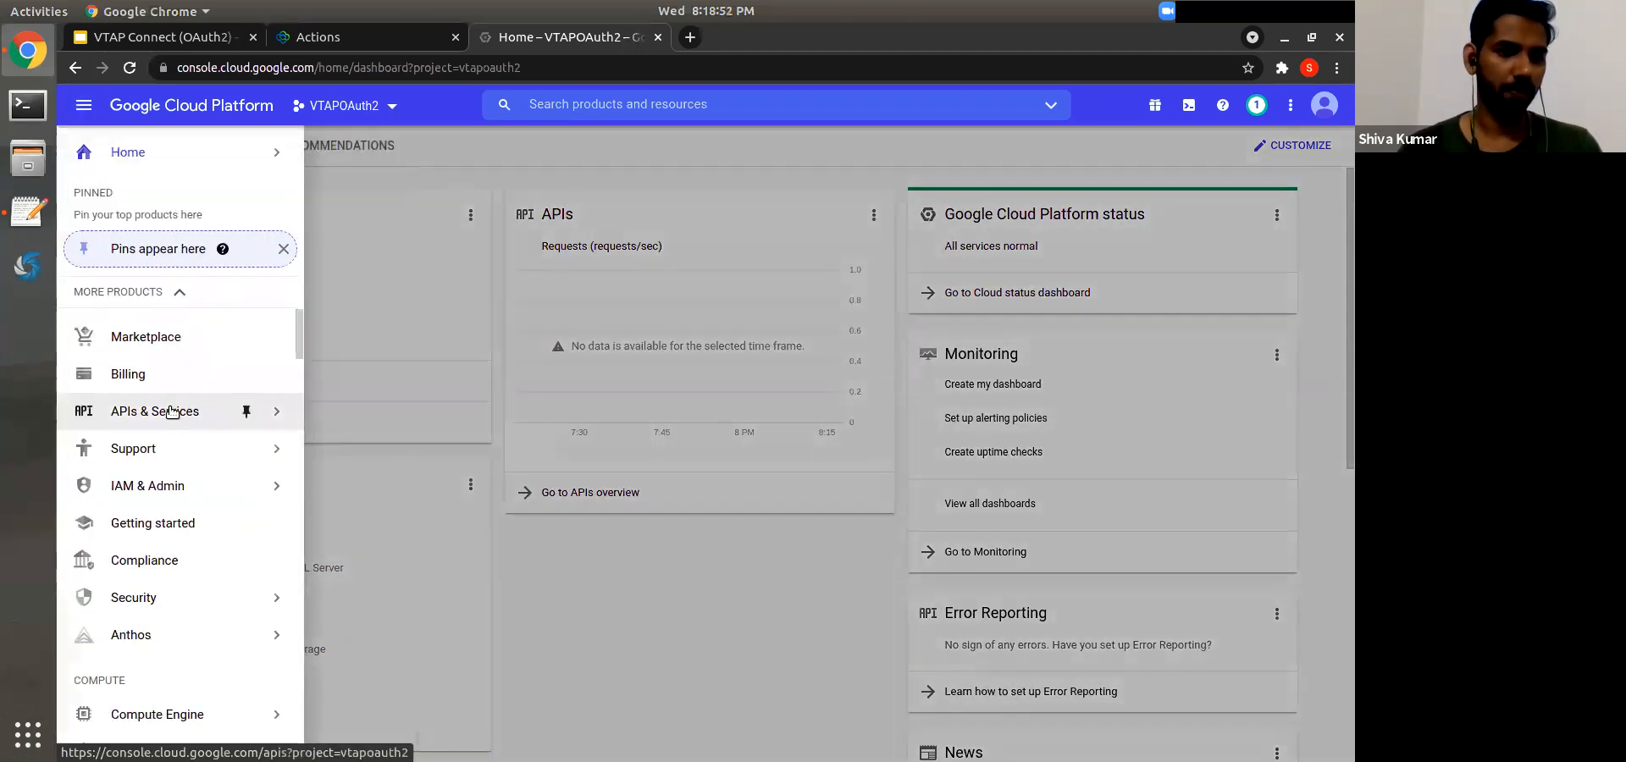
mouse_move(172, 412)
click(327, 421)
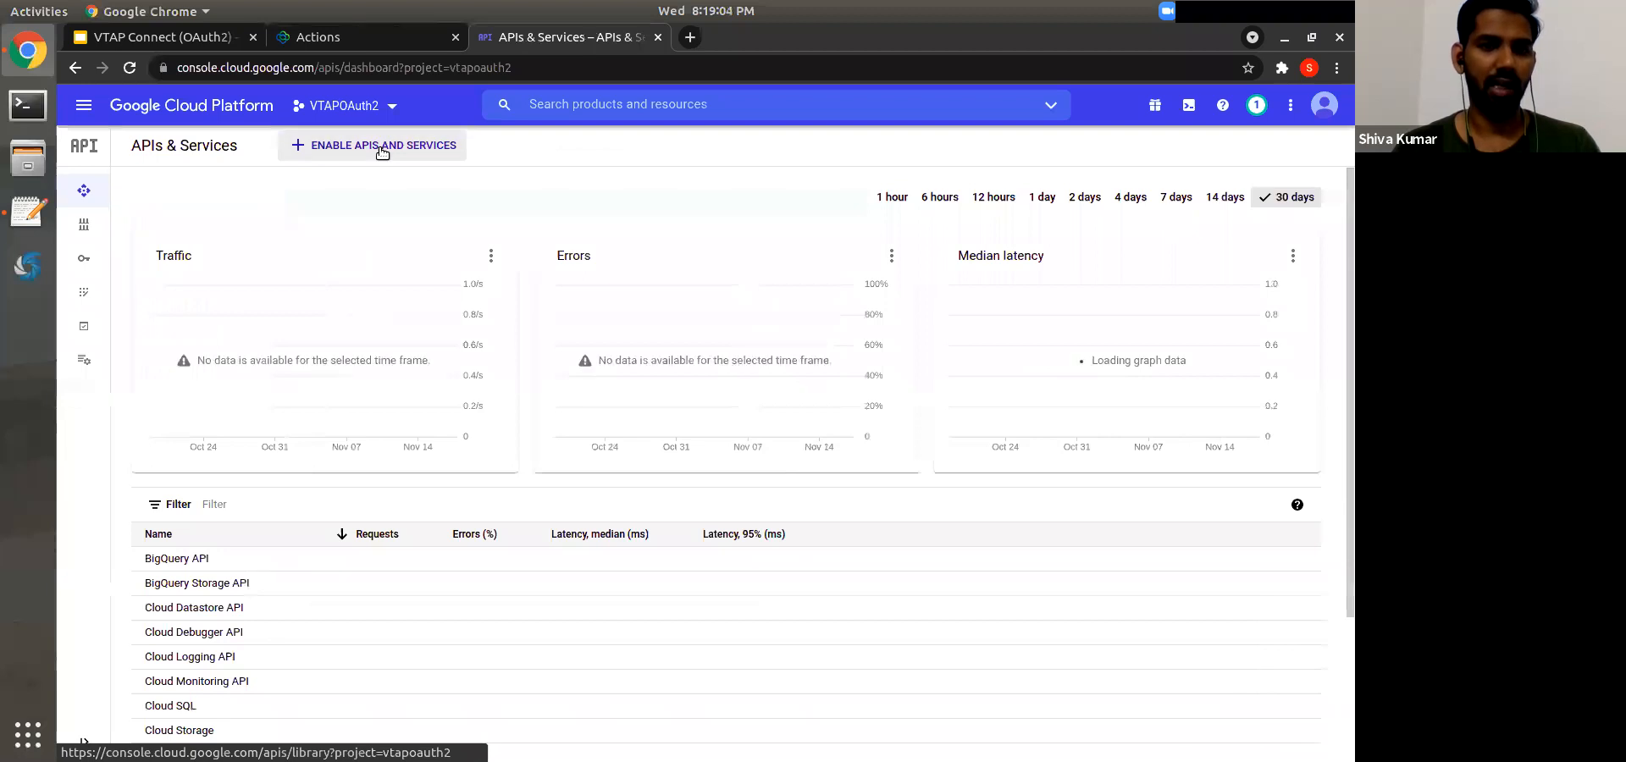
click(381, 147)
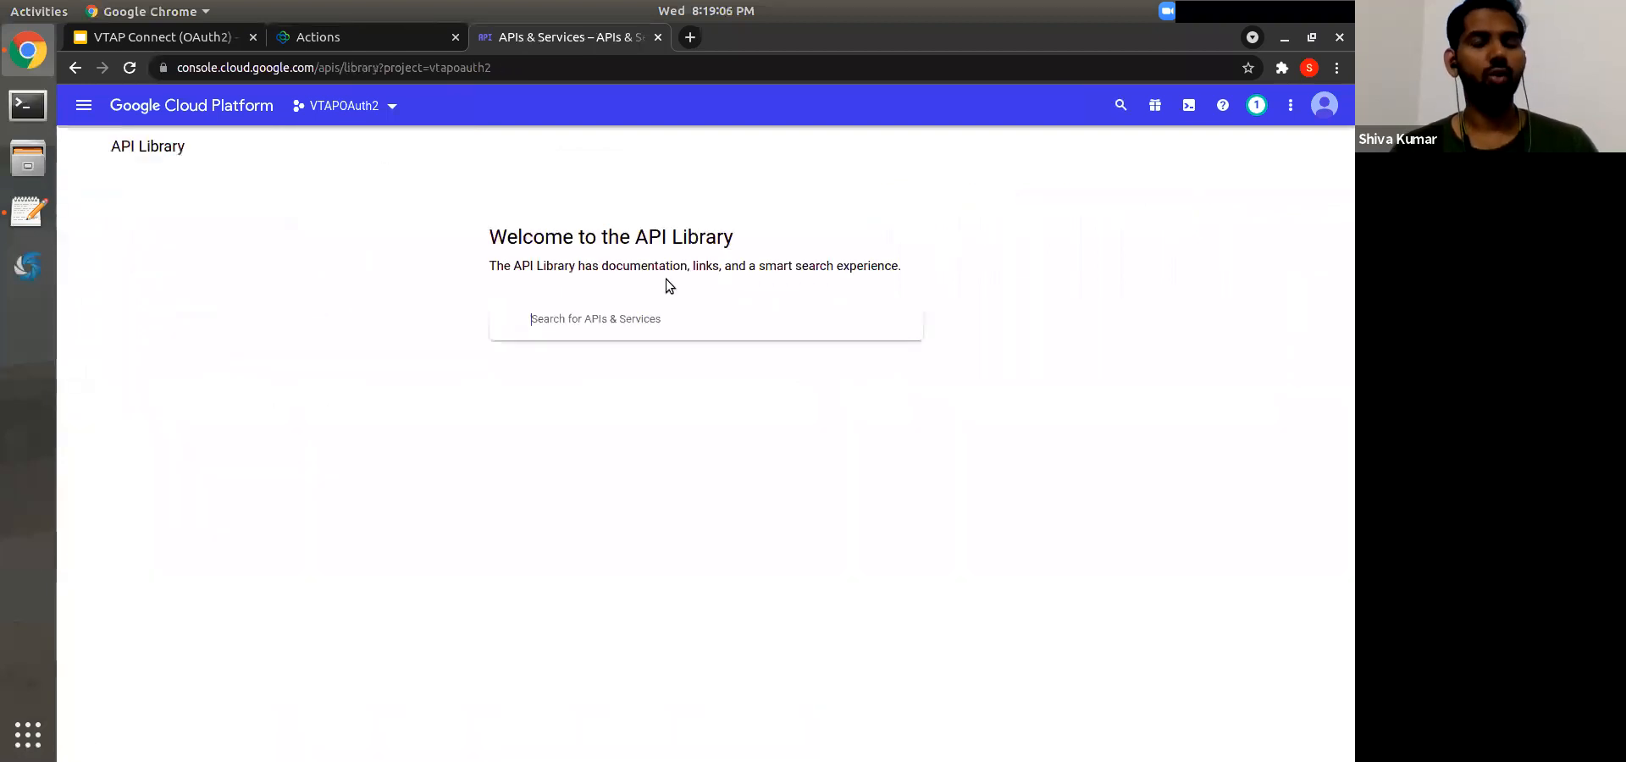
click(616, 325)
text(Google Drive)
key(Return)
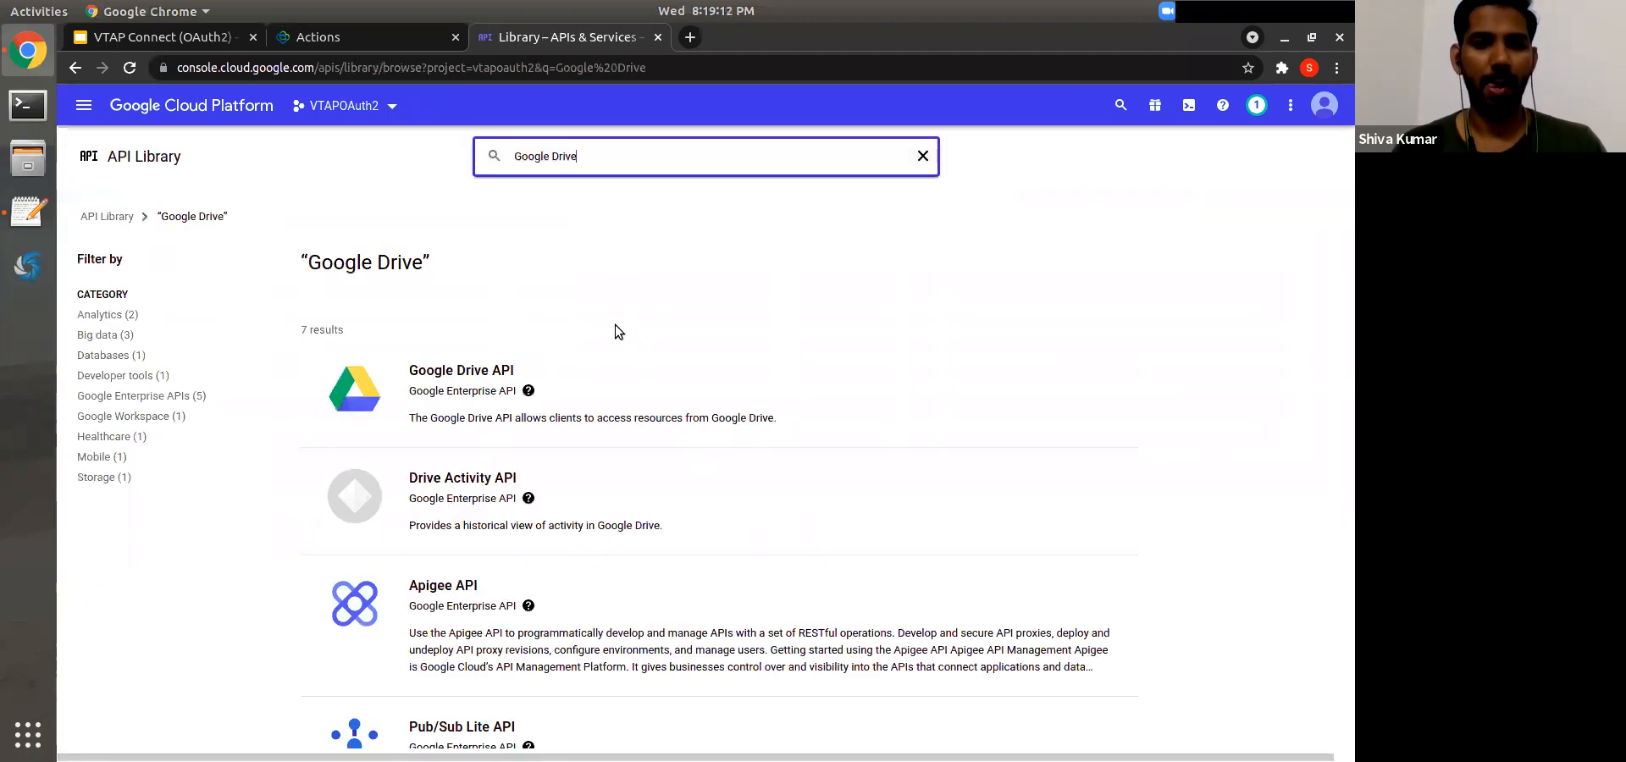
click(452, 388)
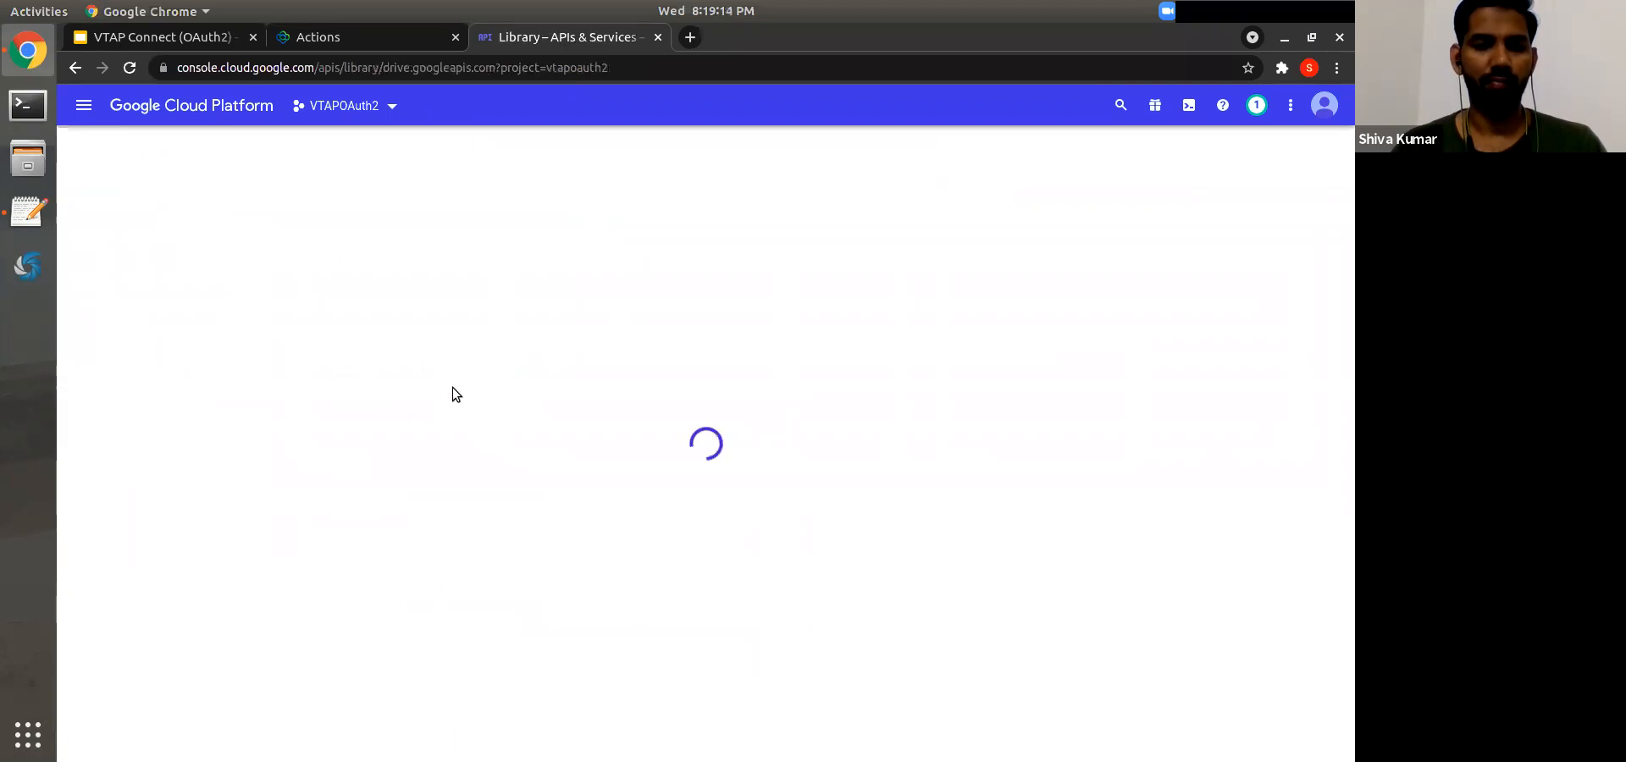
click(239, 318)
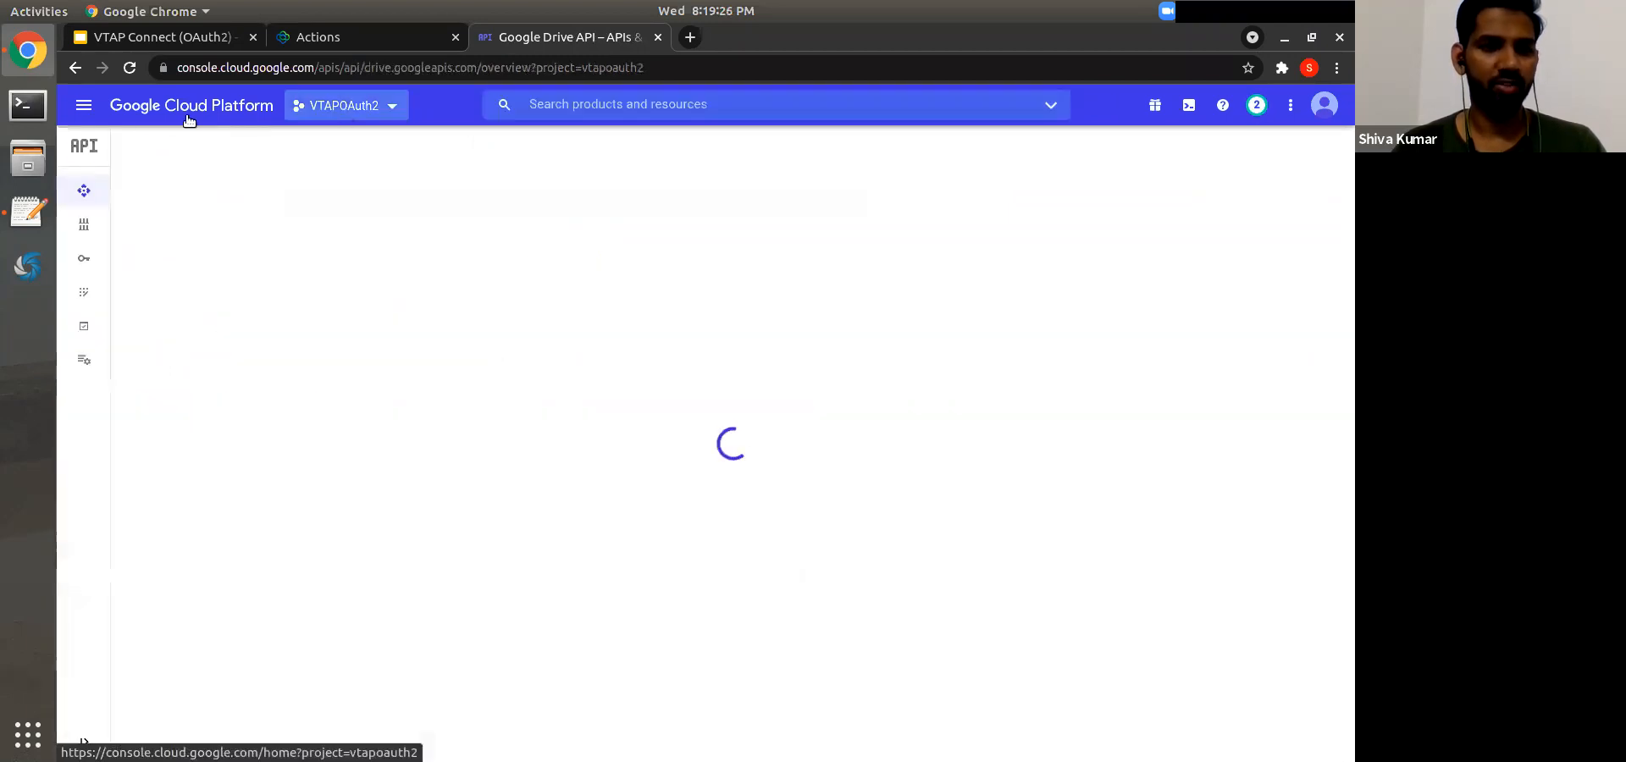
Step: Find the Google Sheets API in the API Library and enable it for VTAPOAuth2
click(79, 109)
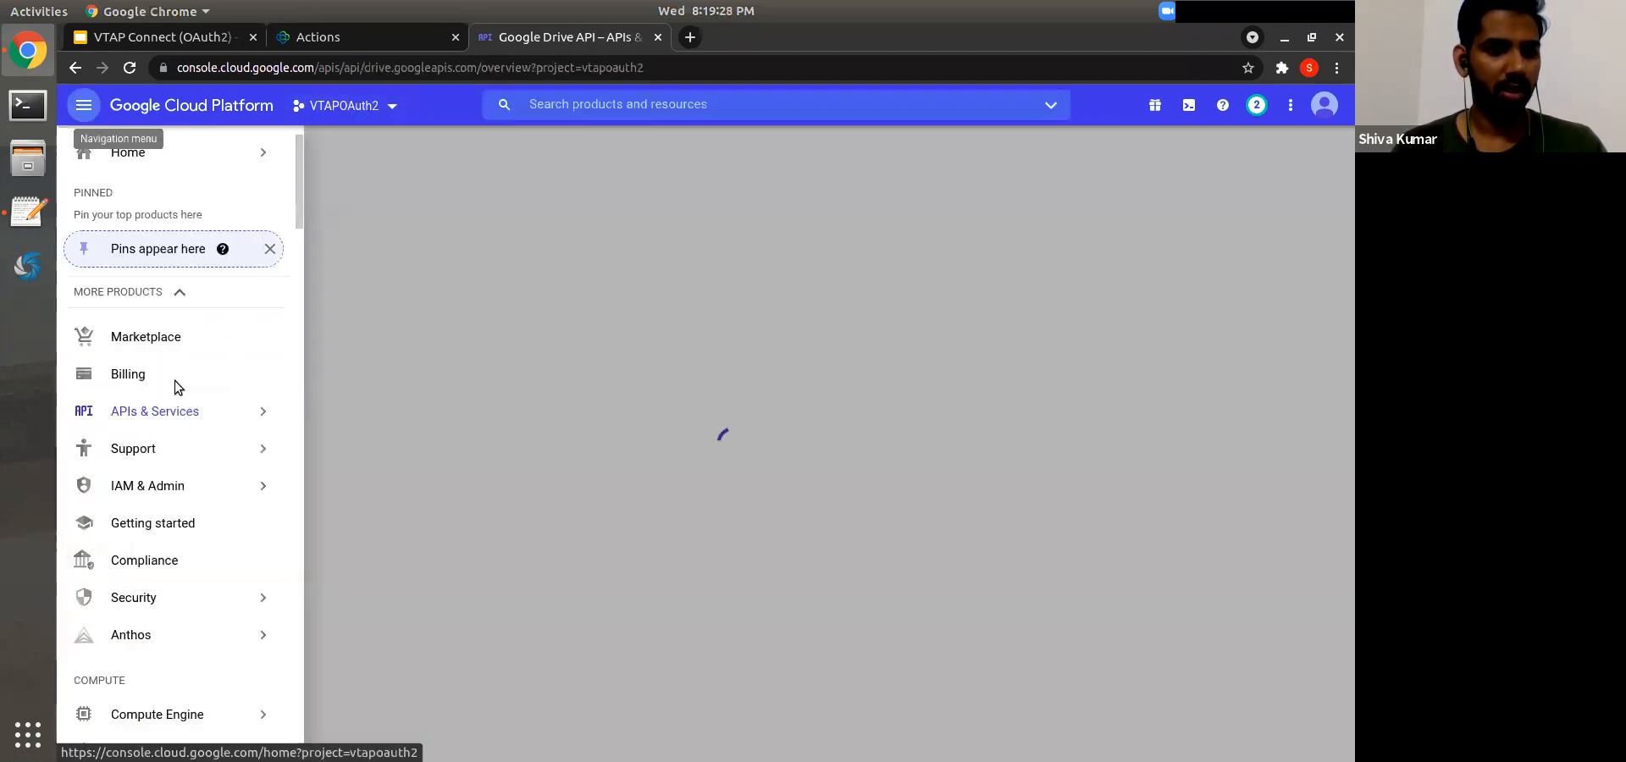
mouse_move(145, 412)
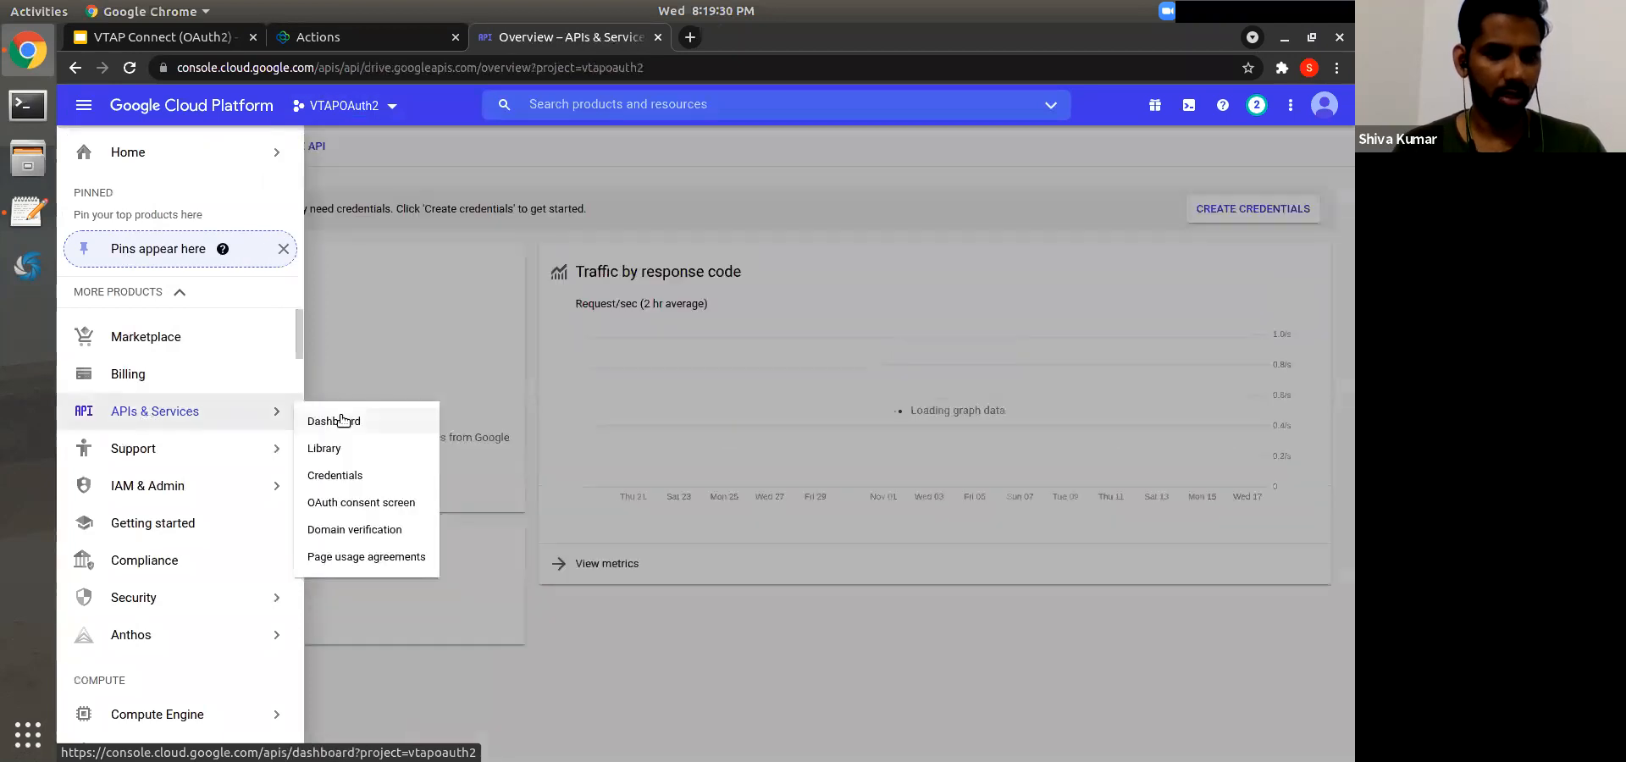
click(339, 420)
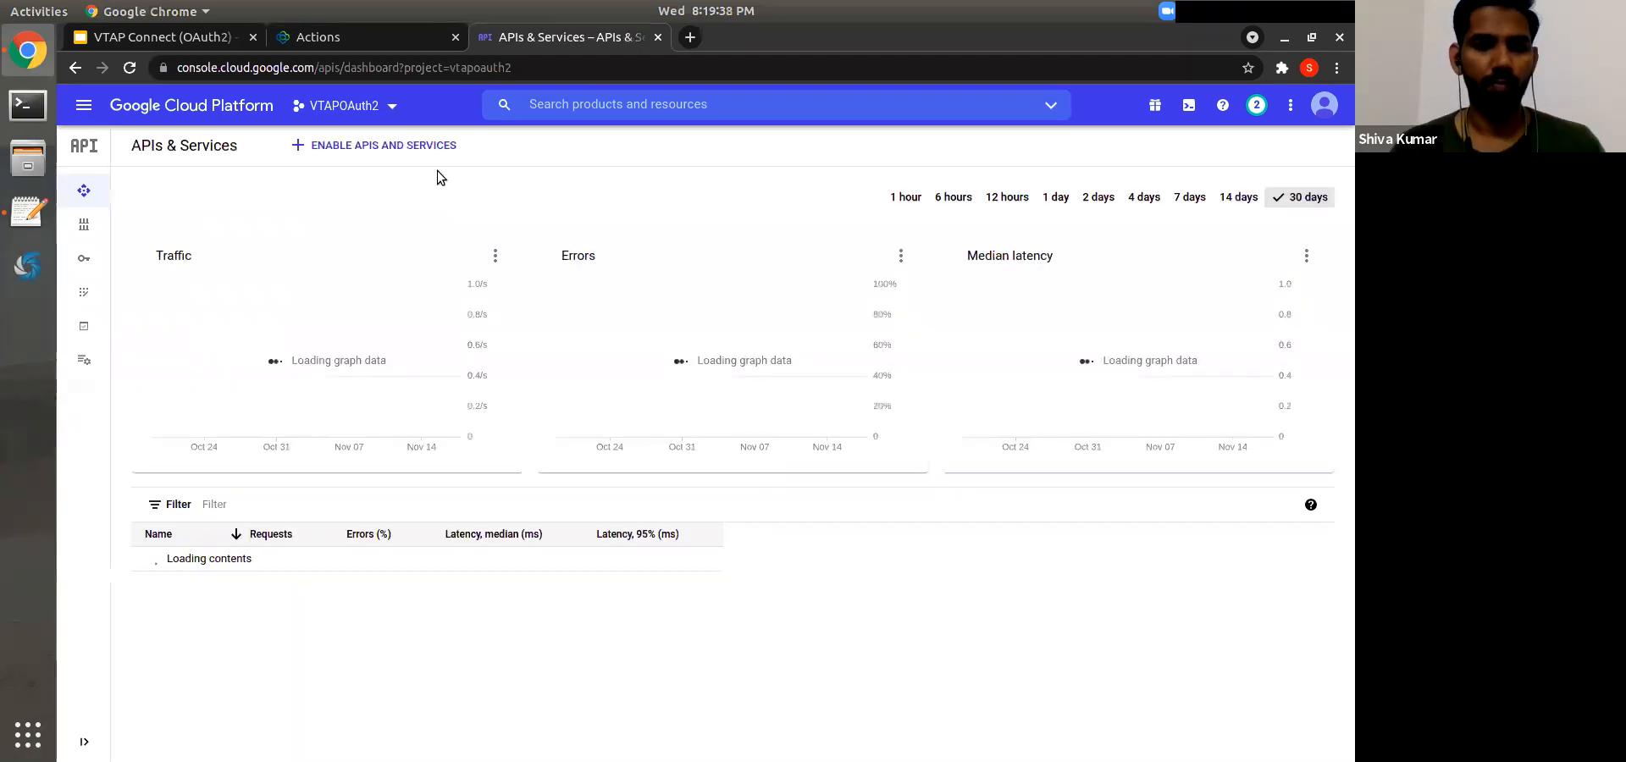
click(348, 144)
click(589, 320)
text(Google She)
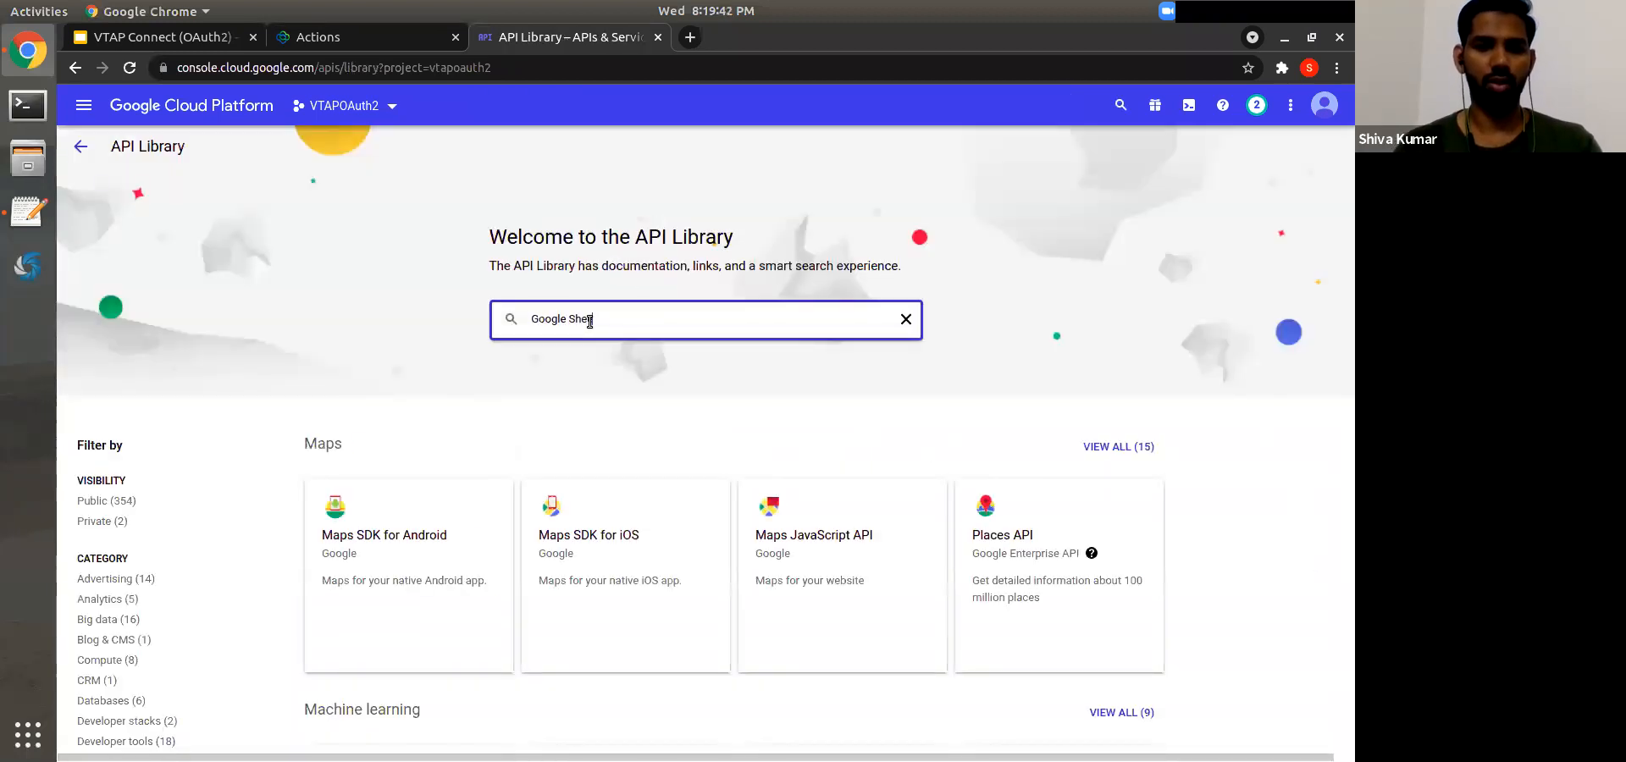
text(ets)
key(Return)
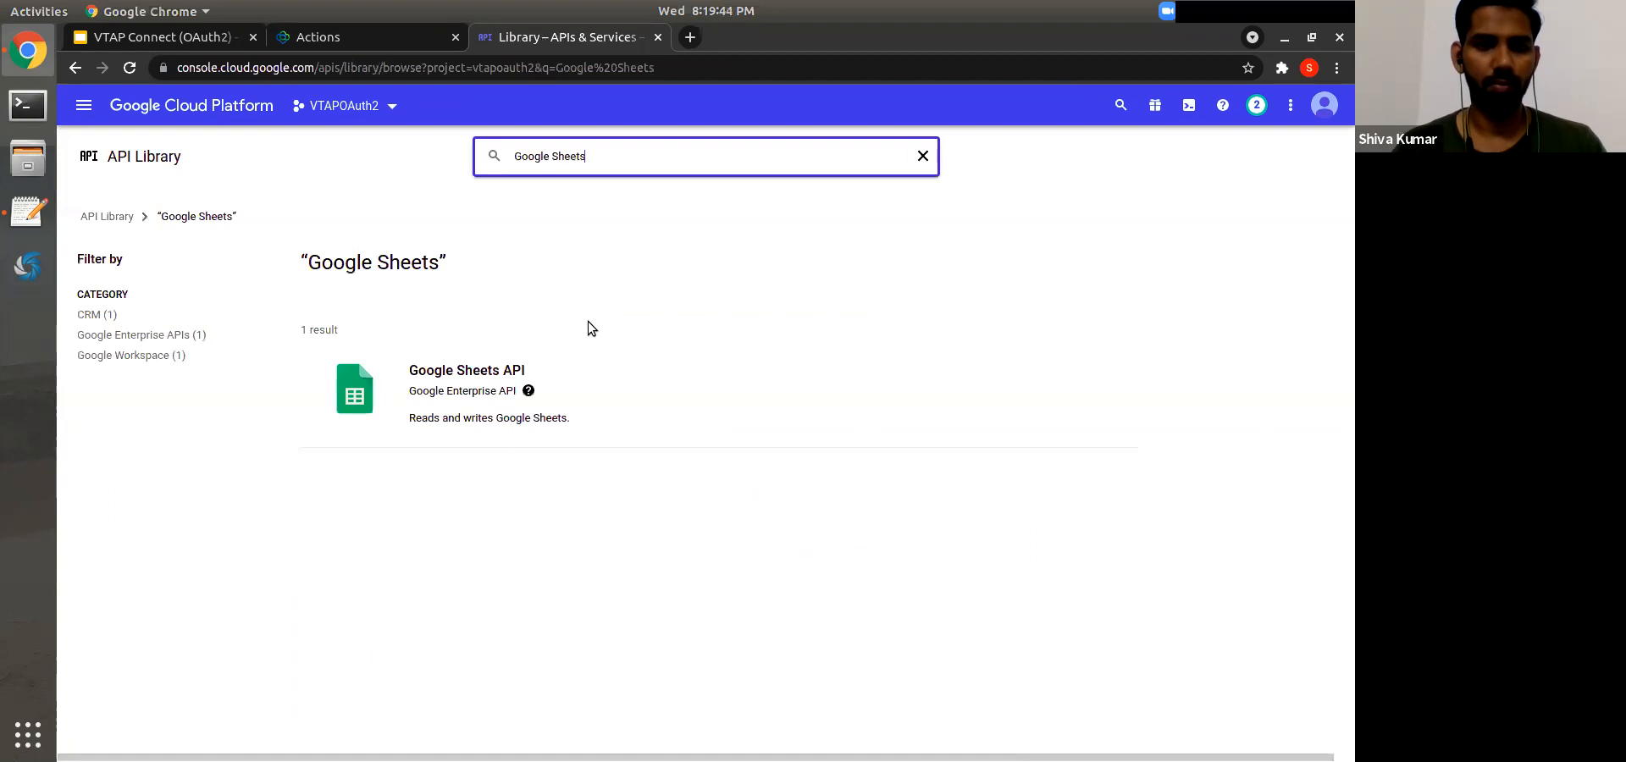
click(462, 398)
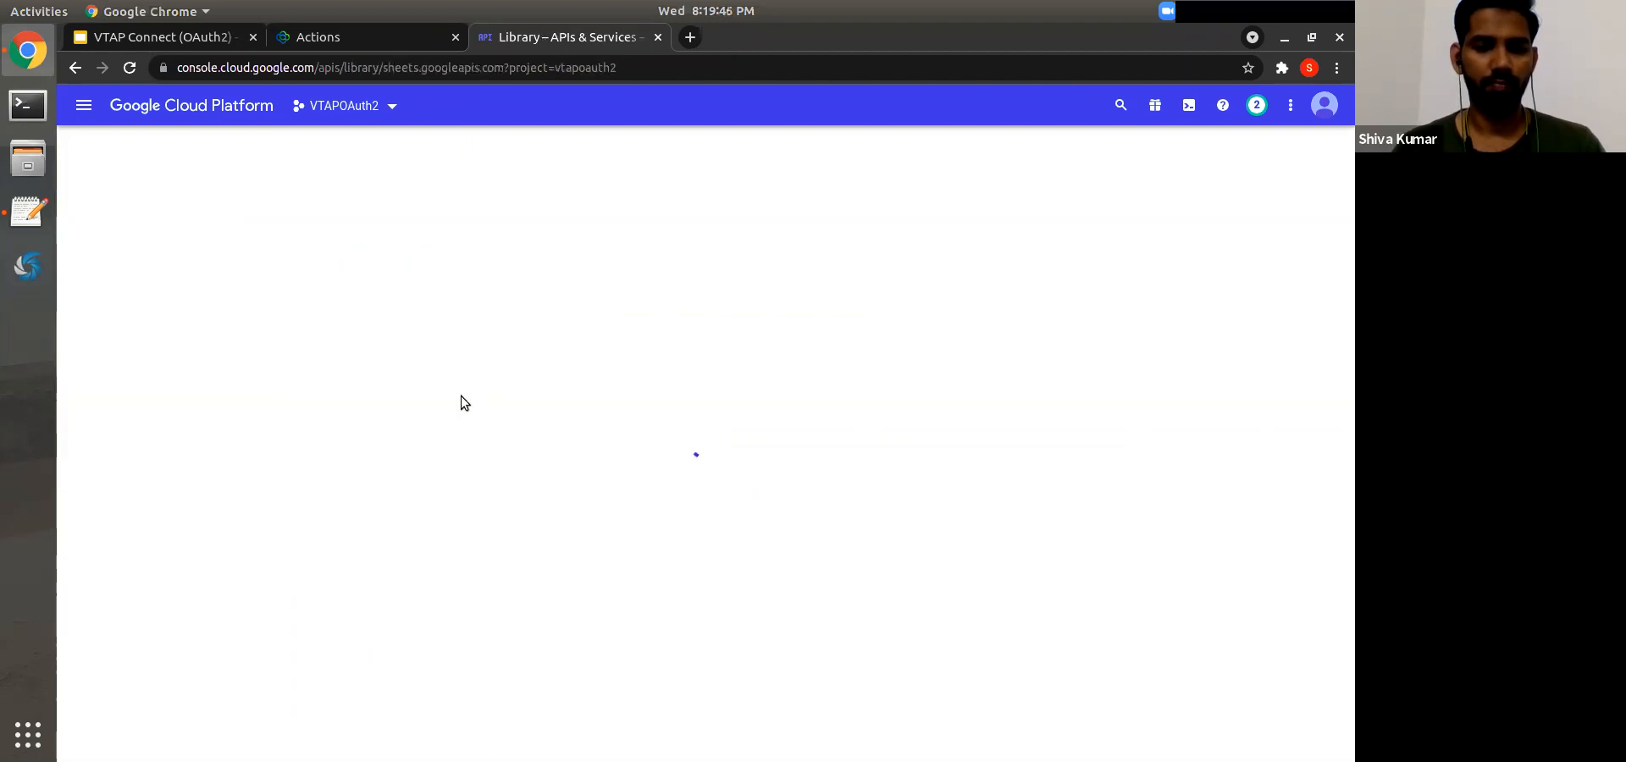
click(245, 336)
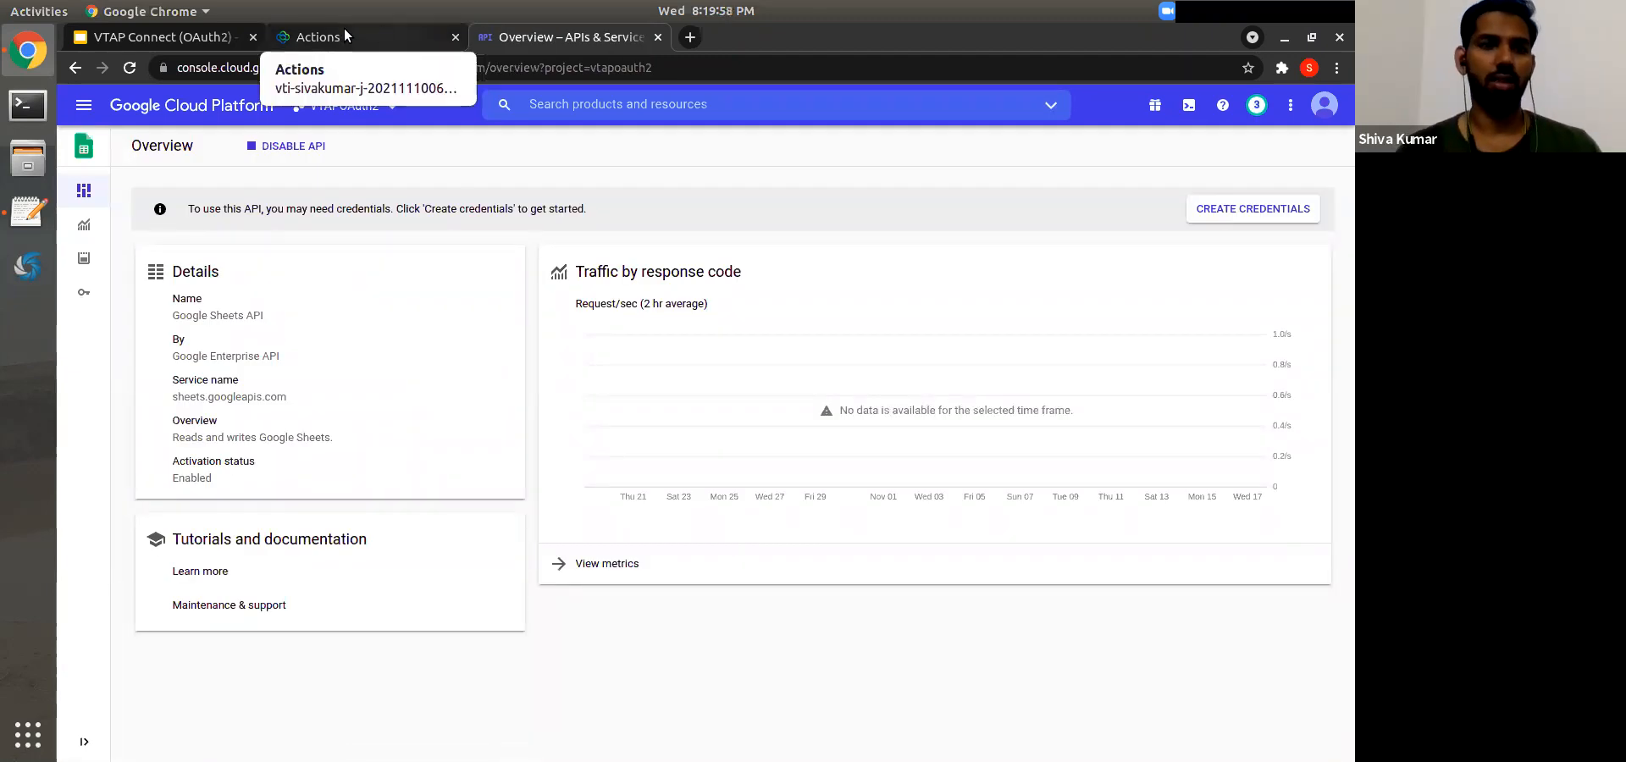
click(161, 37)
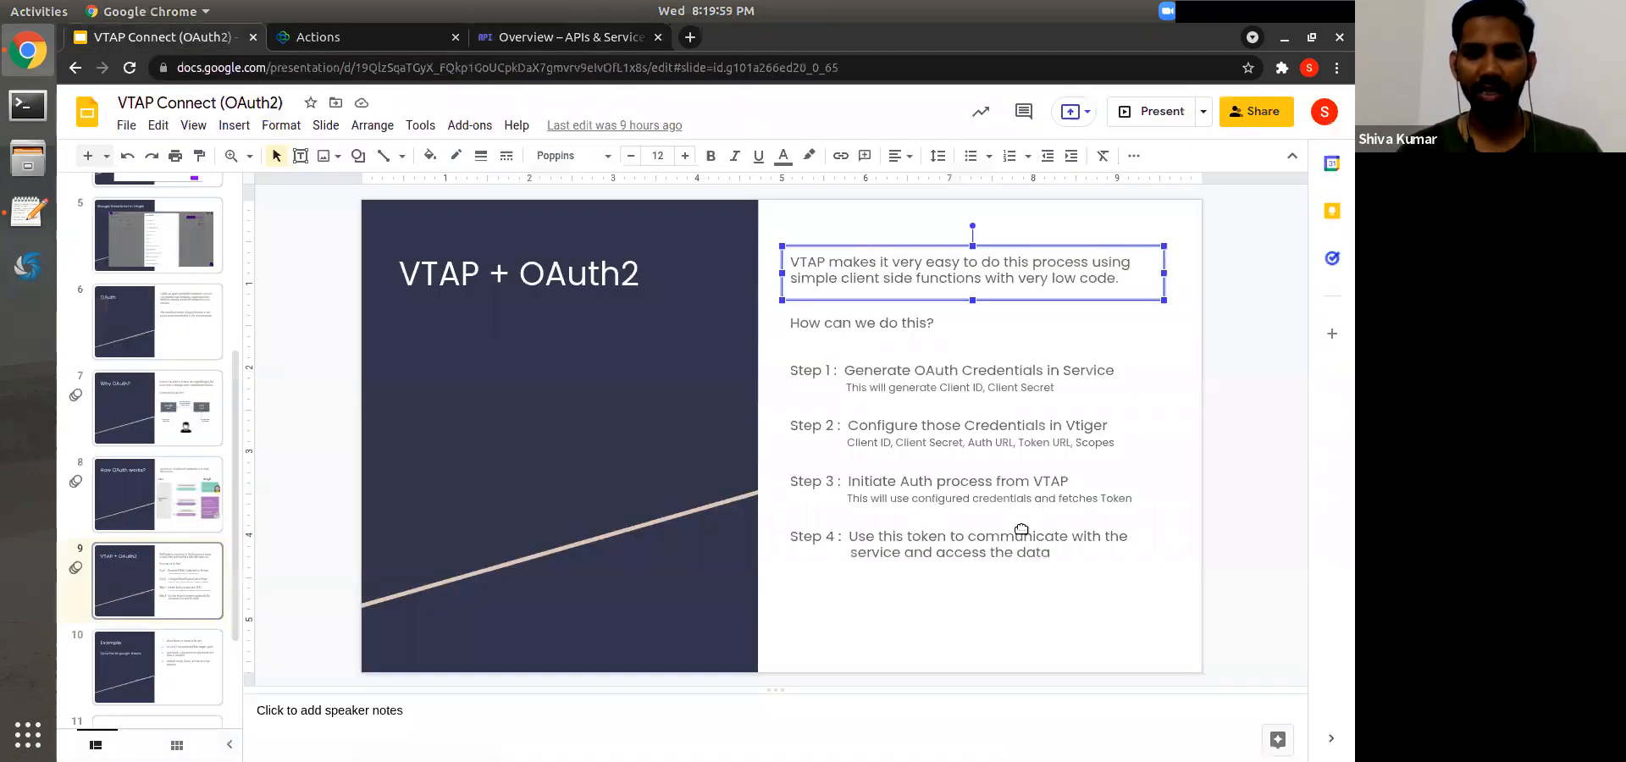
triple_click(918, 443)
click(918, 443)
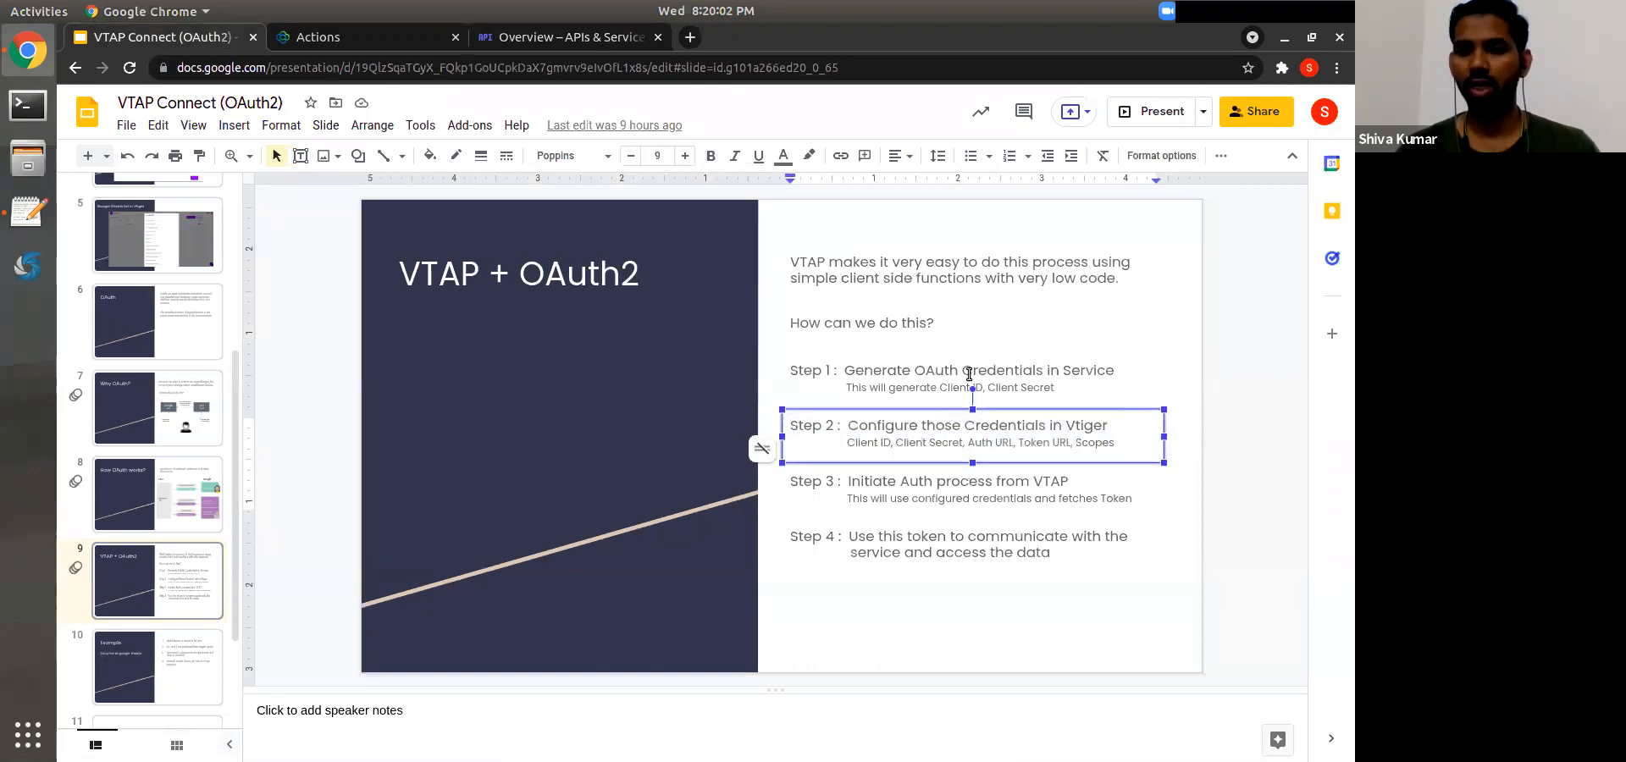
click(970, 372)
key(Escape)
click(525, 37)
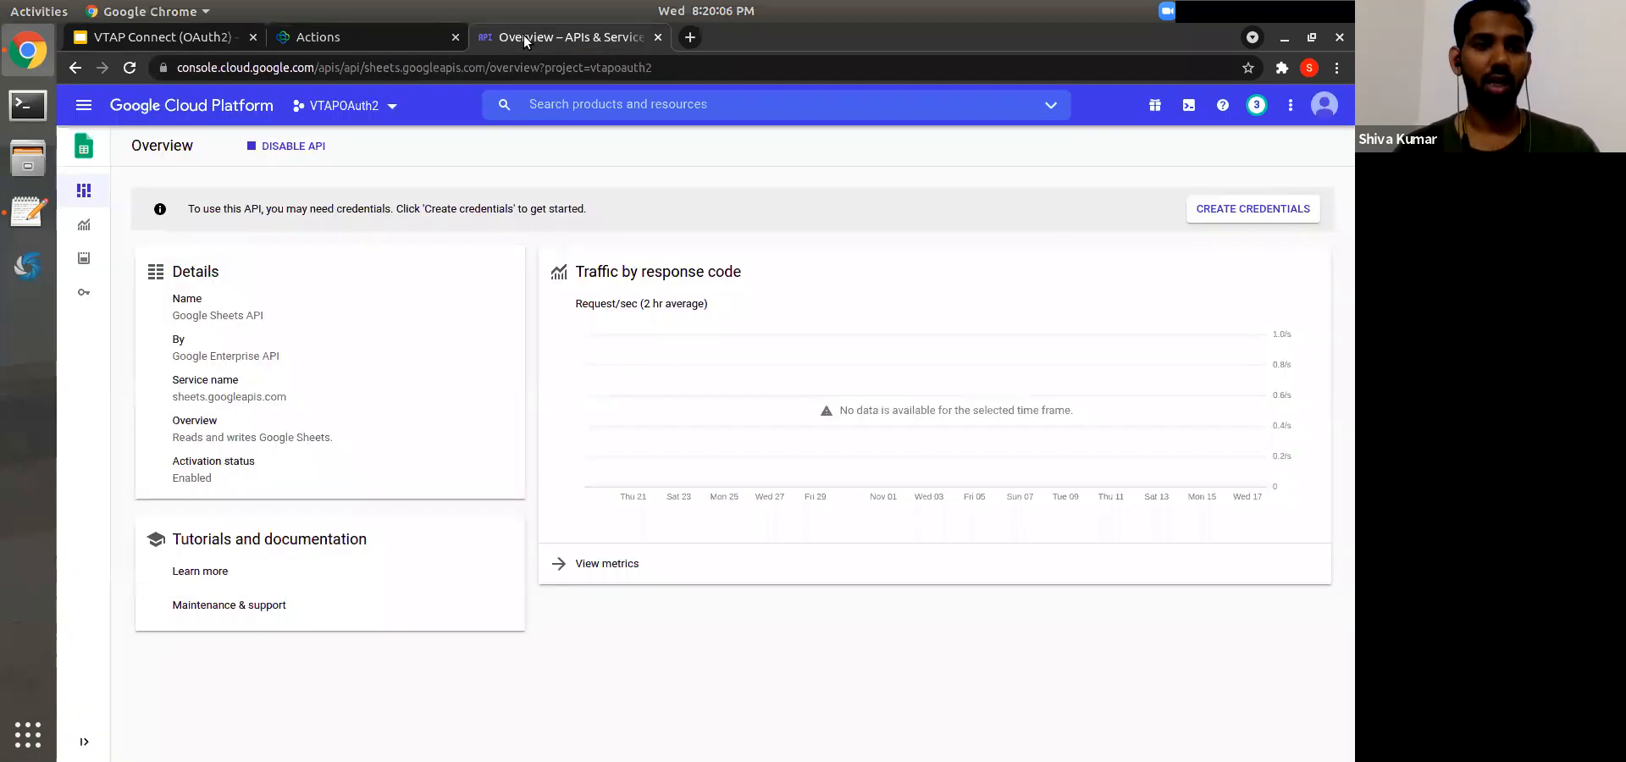
Step: Go to APIs & Services Credentials and point out the OAuth 2.0 Client IDs section
click(83, 105)
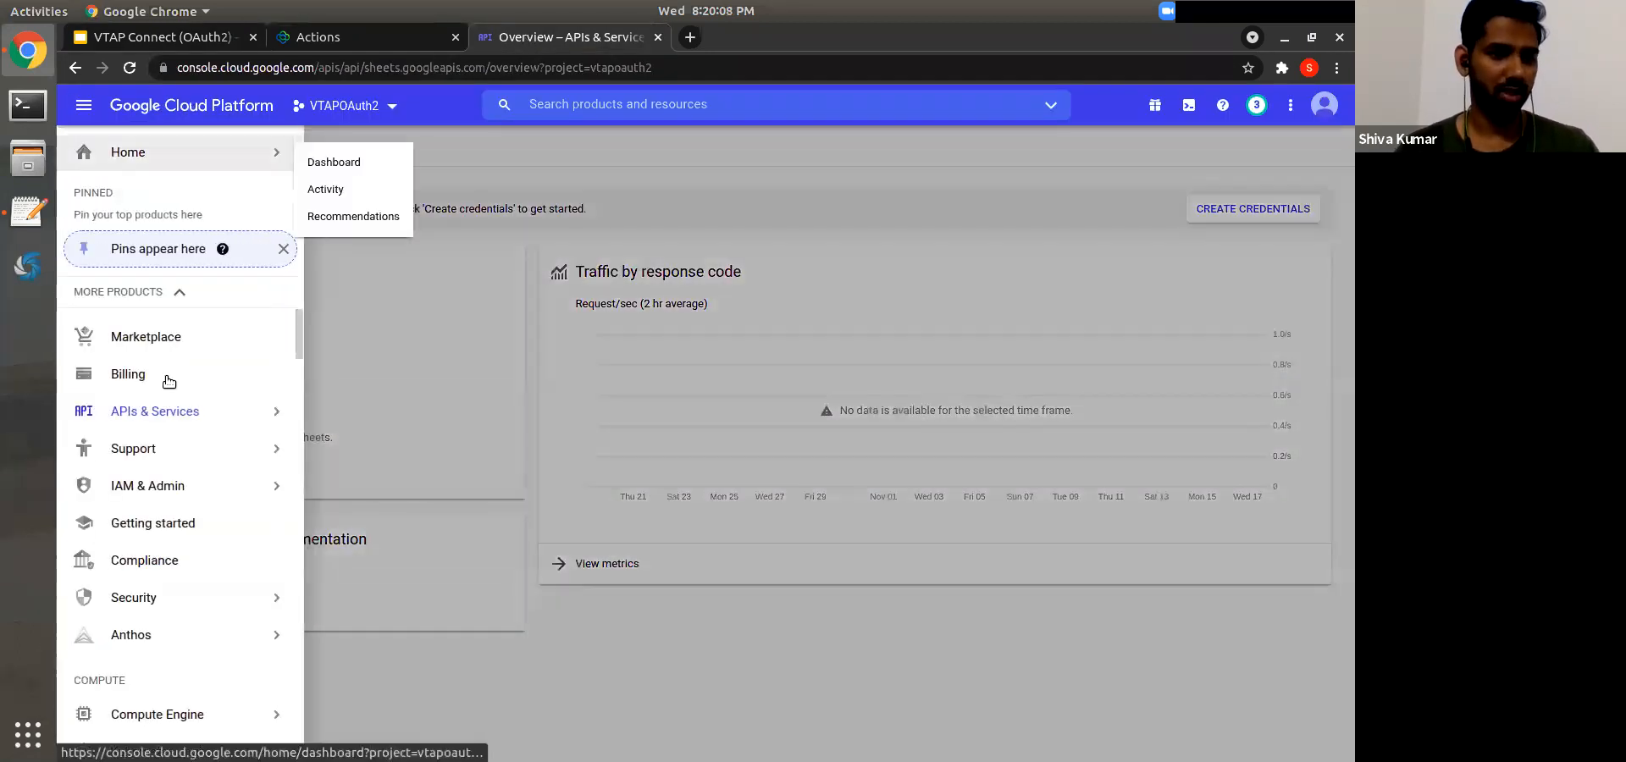
mouse_move(142, 421)
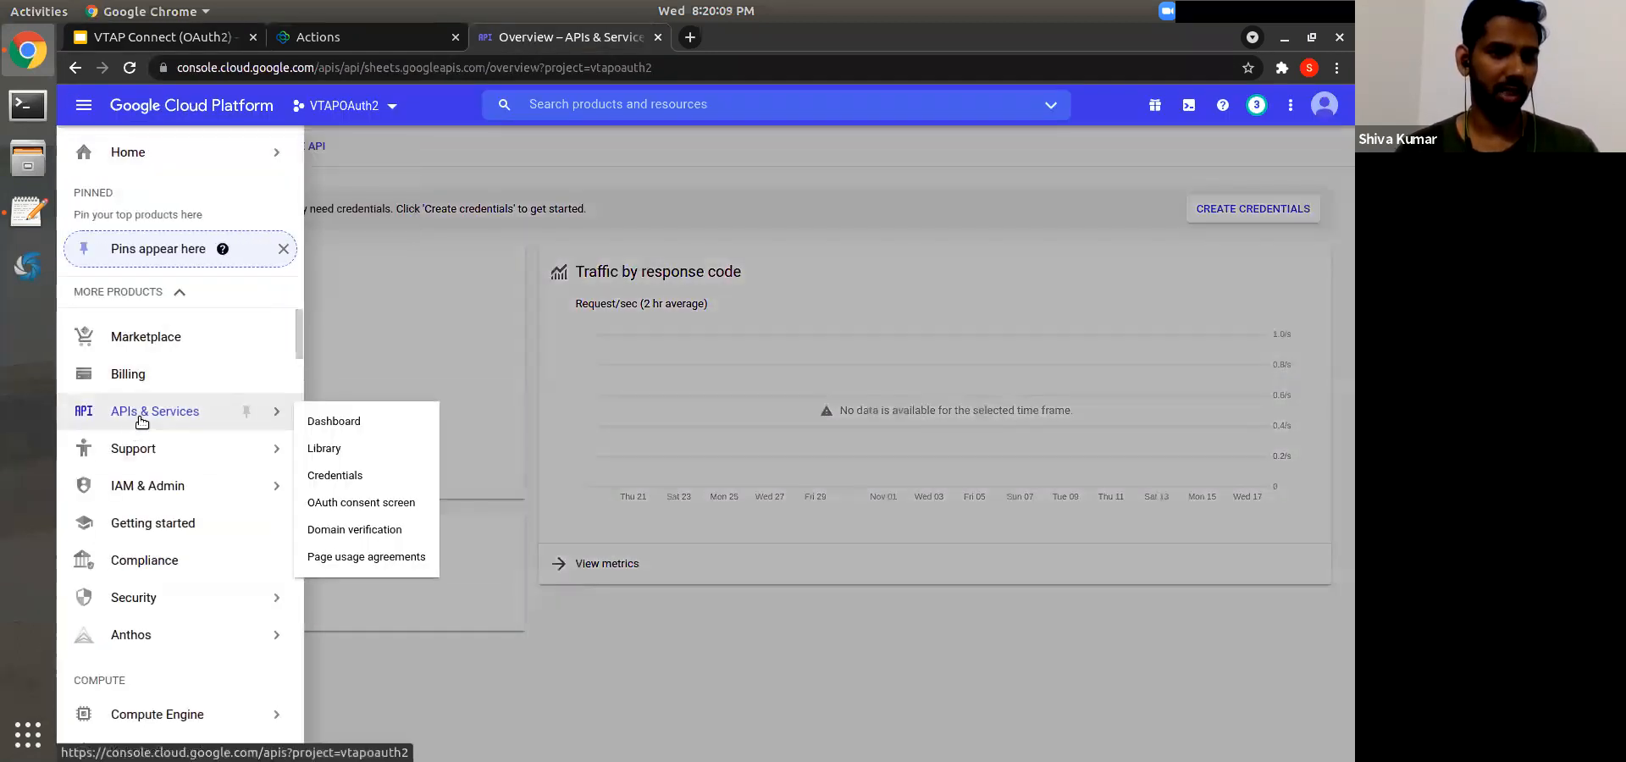
click(364, 475)
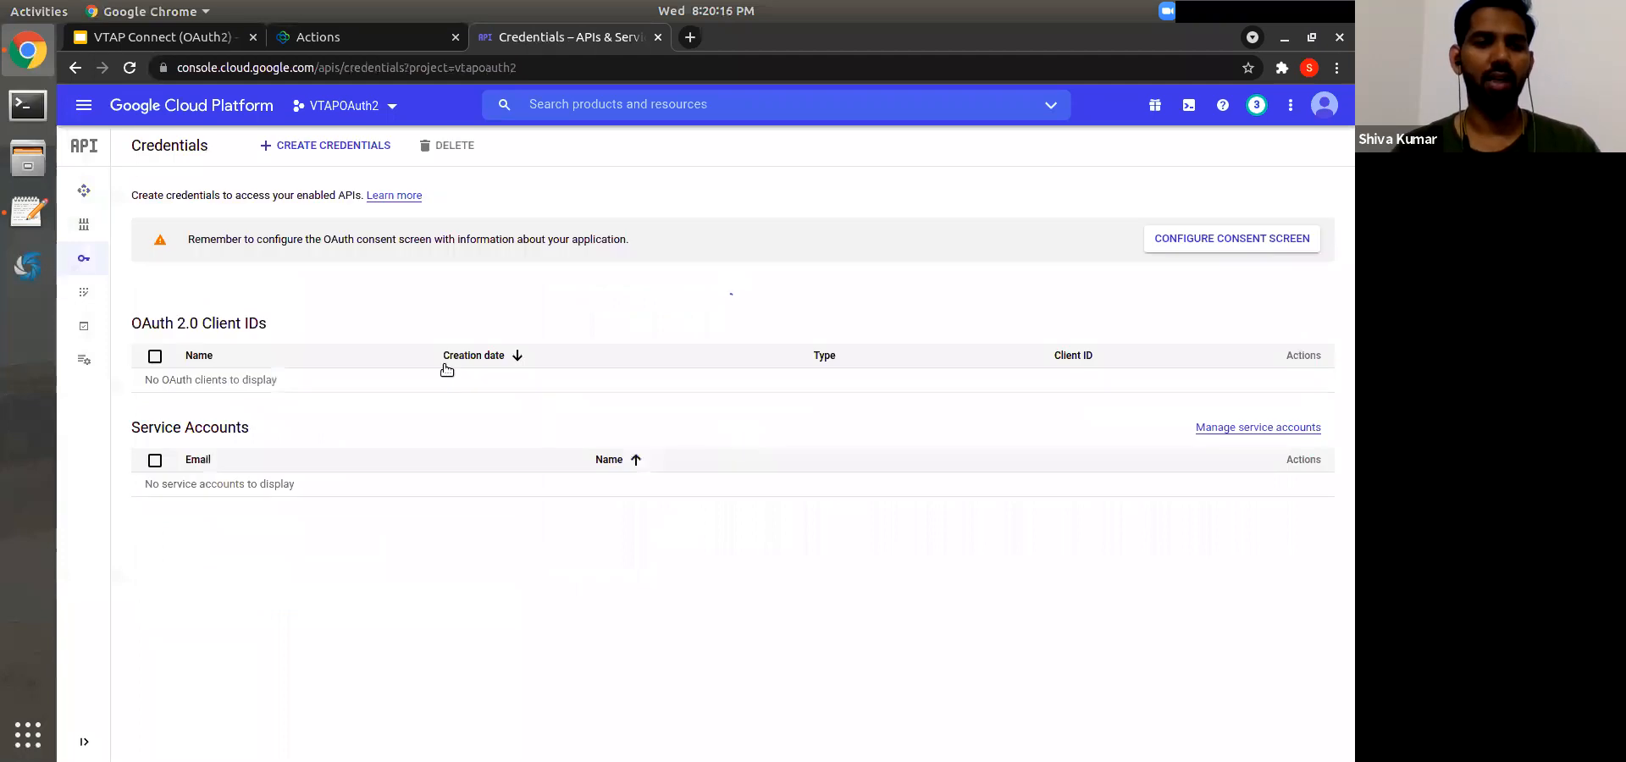
triple_click(154, 328)
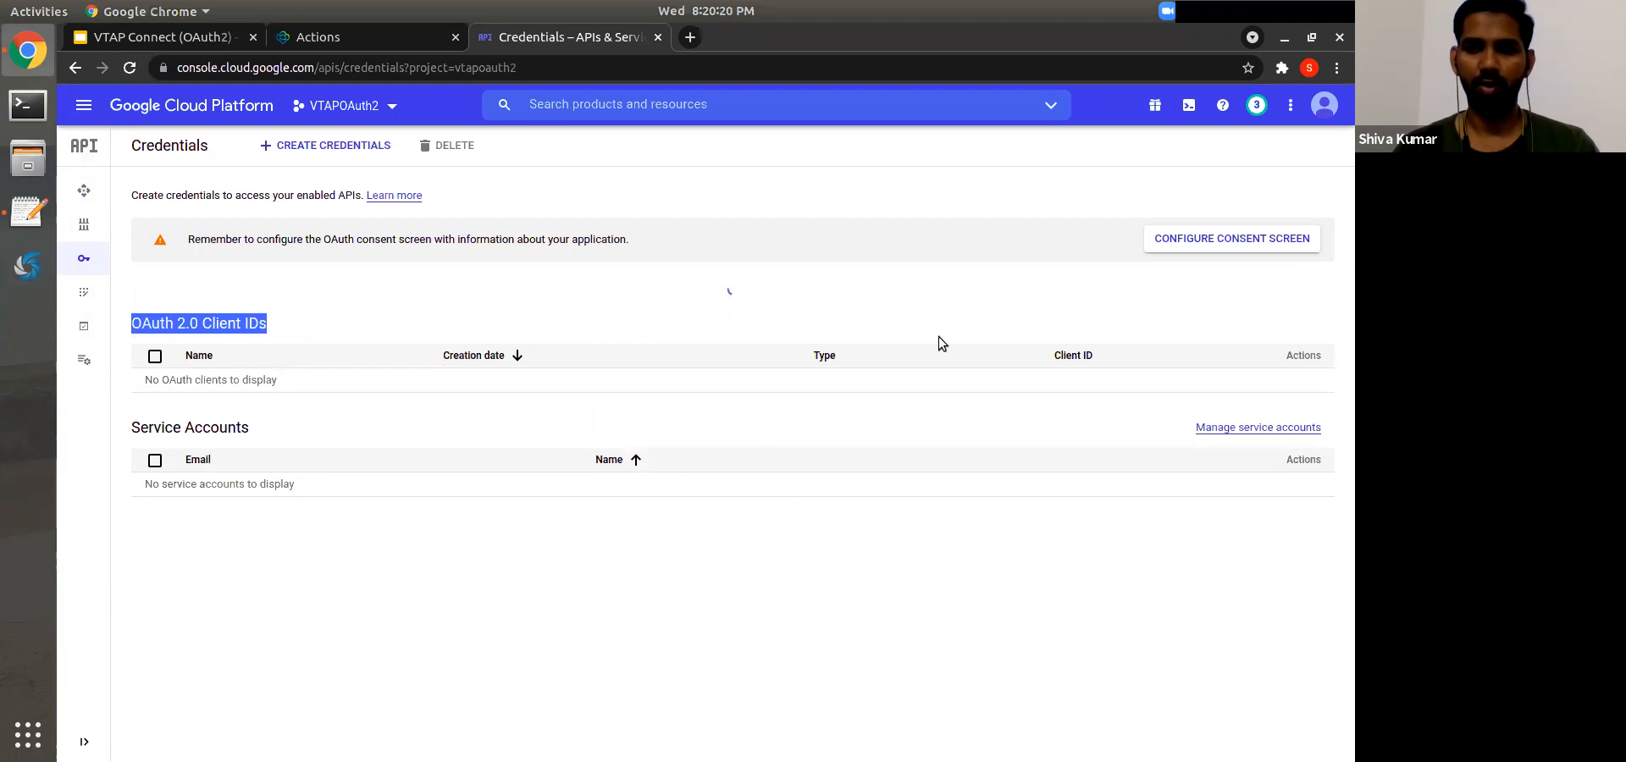
Step: Start creating an OAuth client ID, note the consent-screen warning, then return to the slides
click(285, 150)
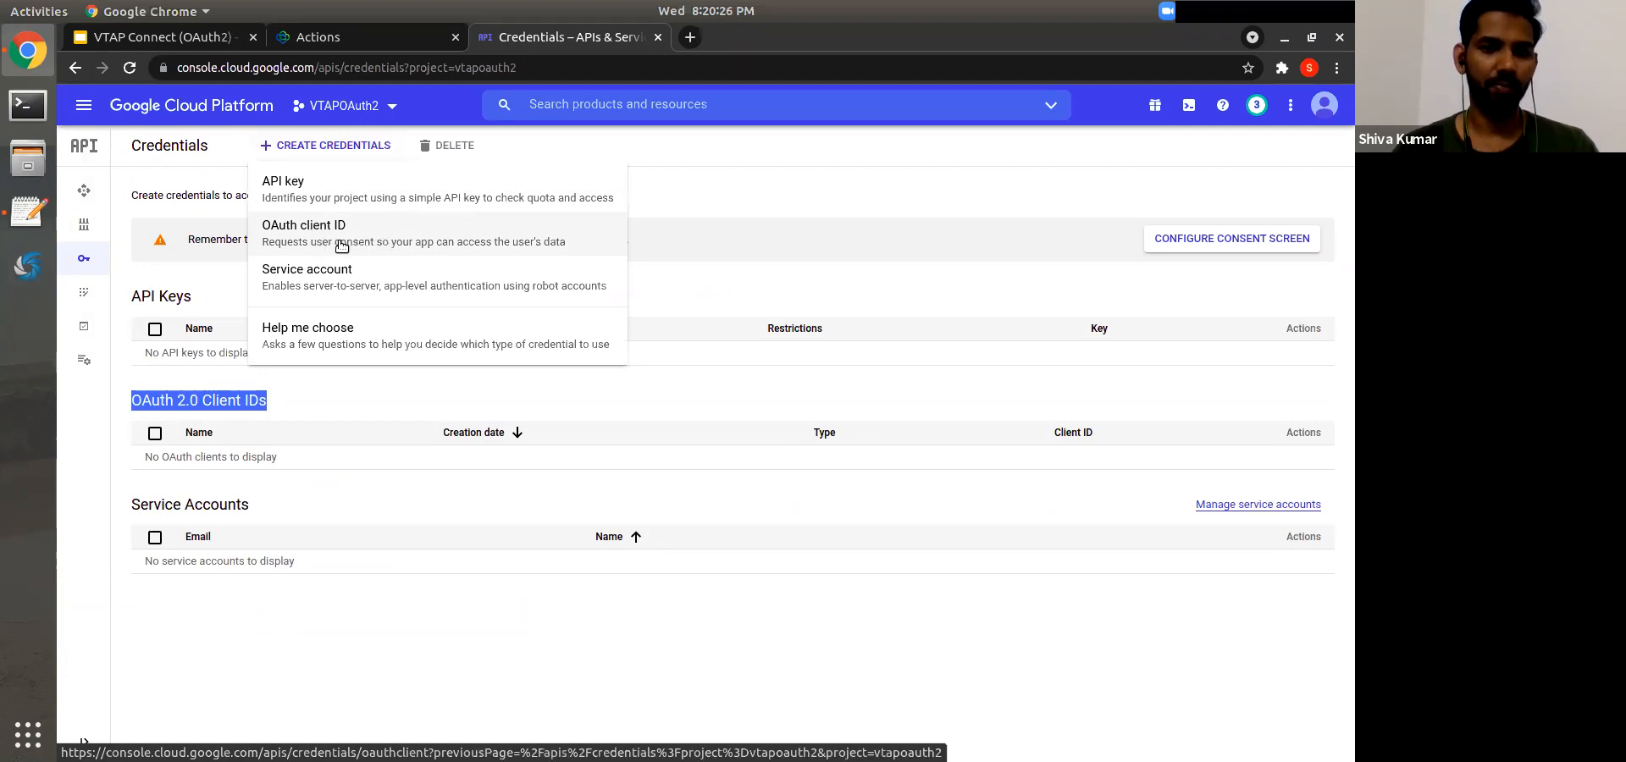
click(340, 244)
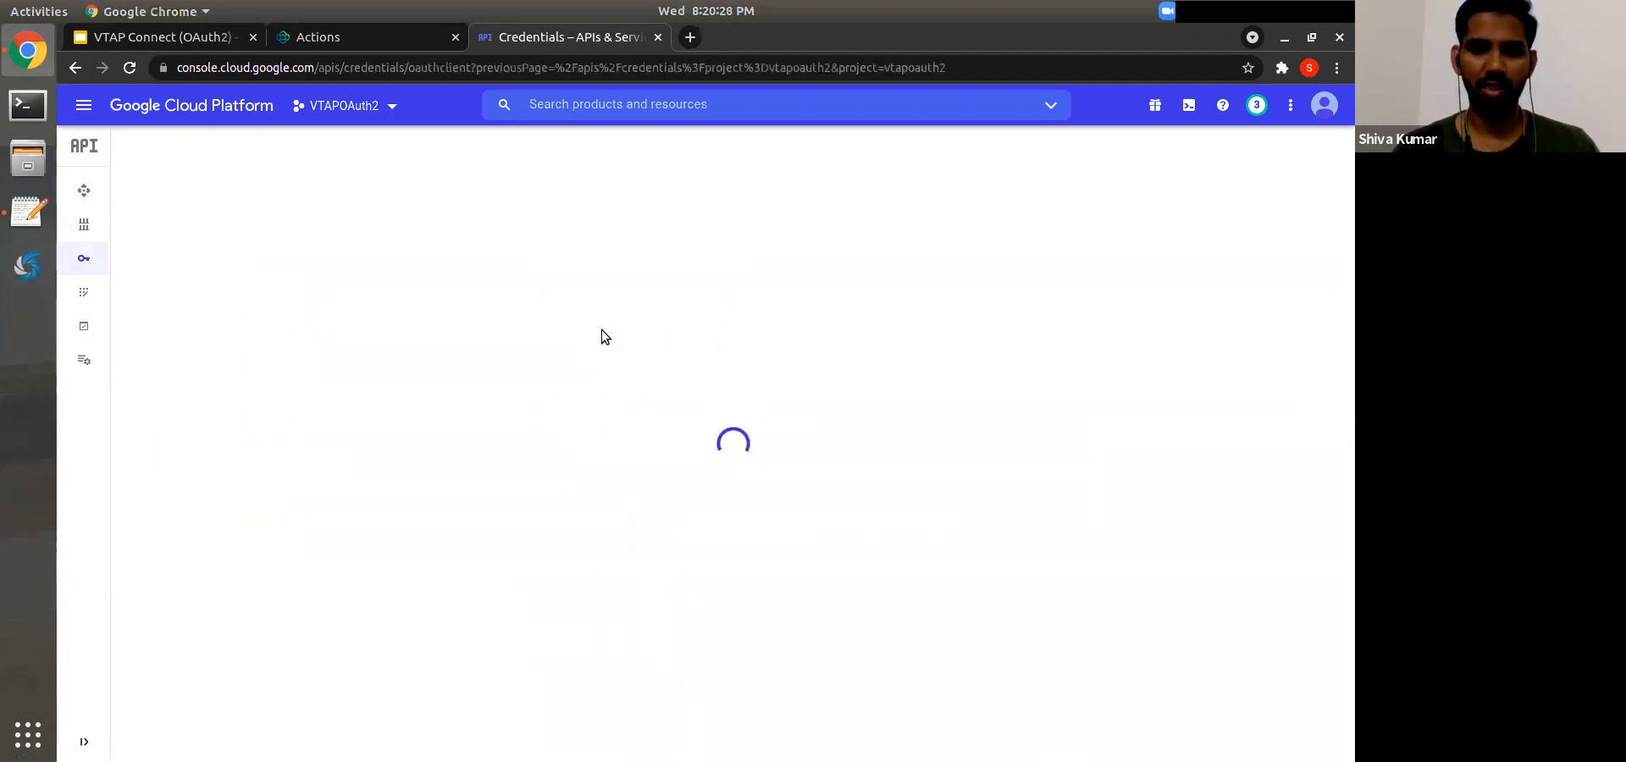
triple_click(203, 272)
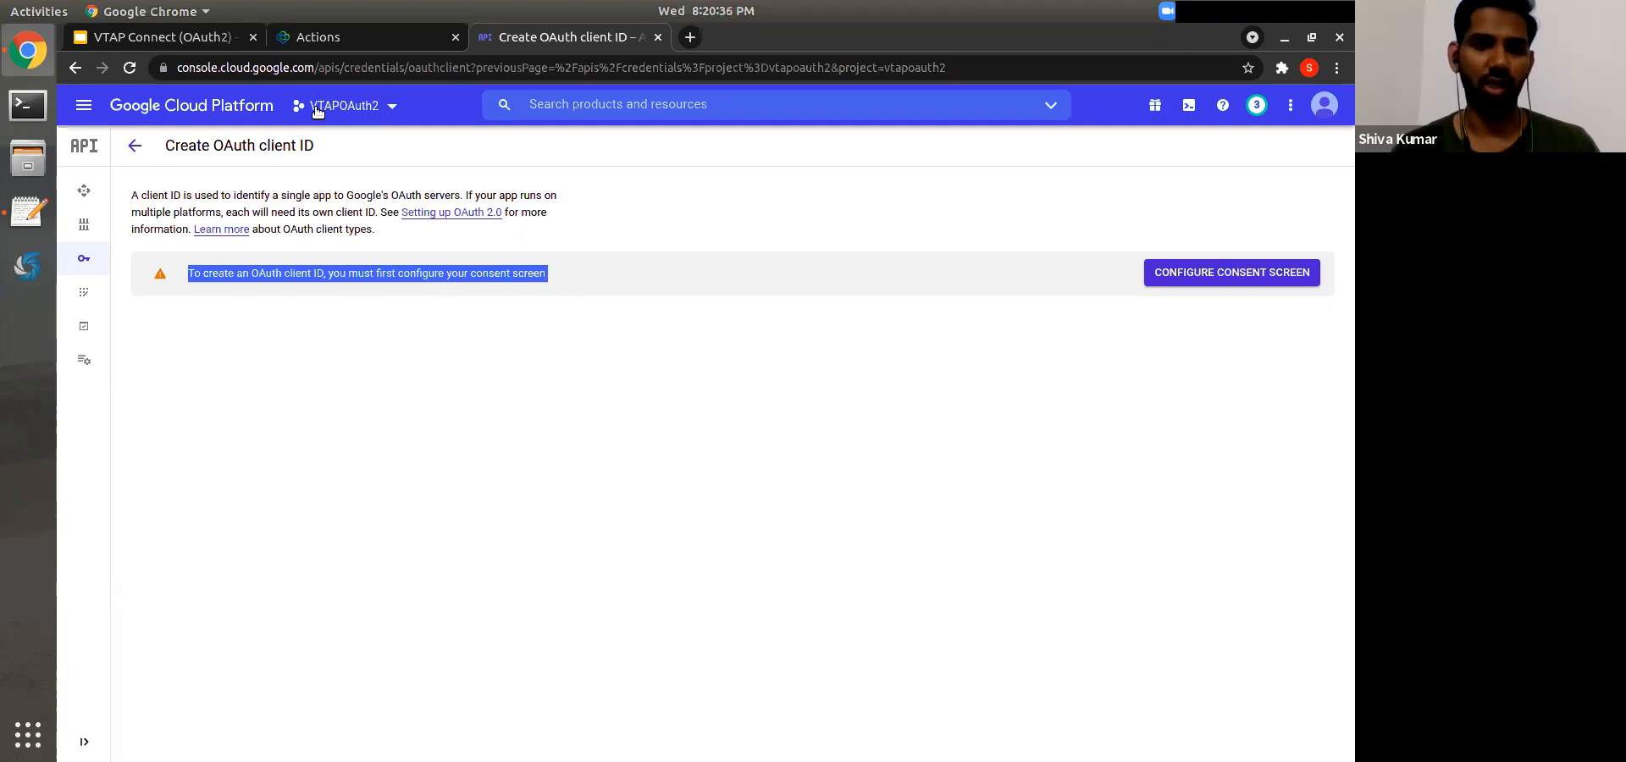
click(191, 42)
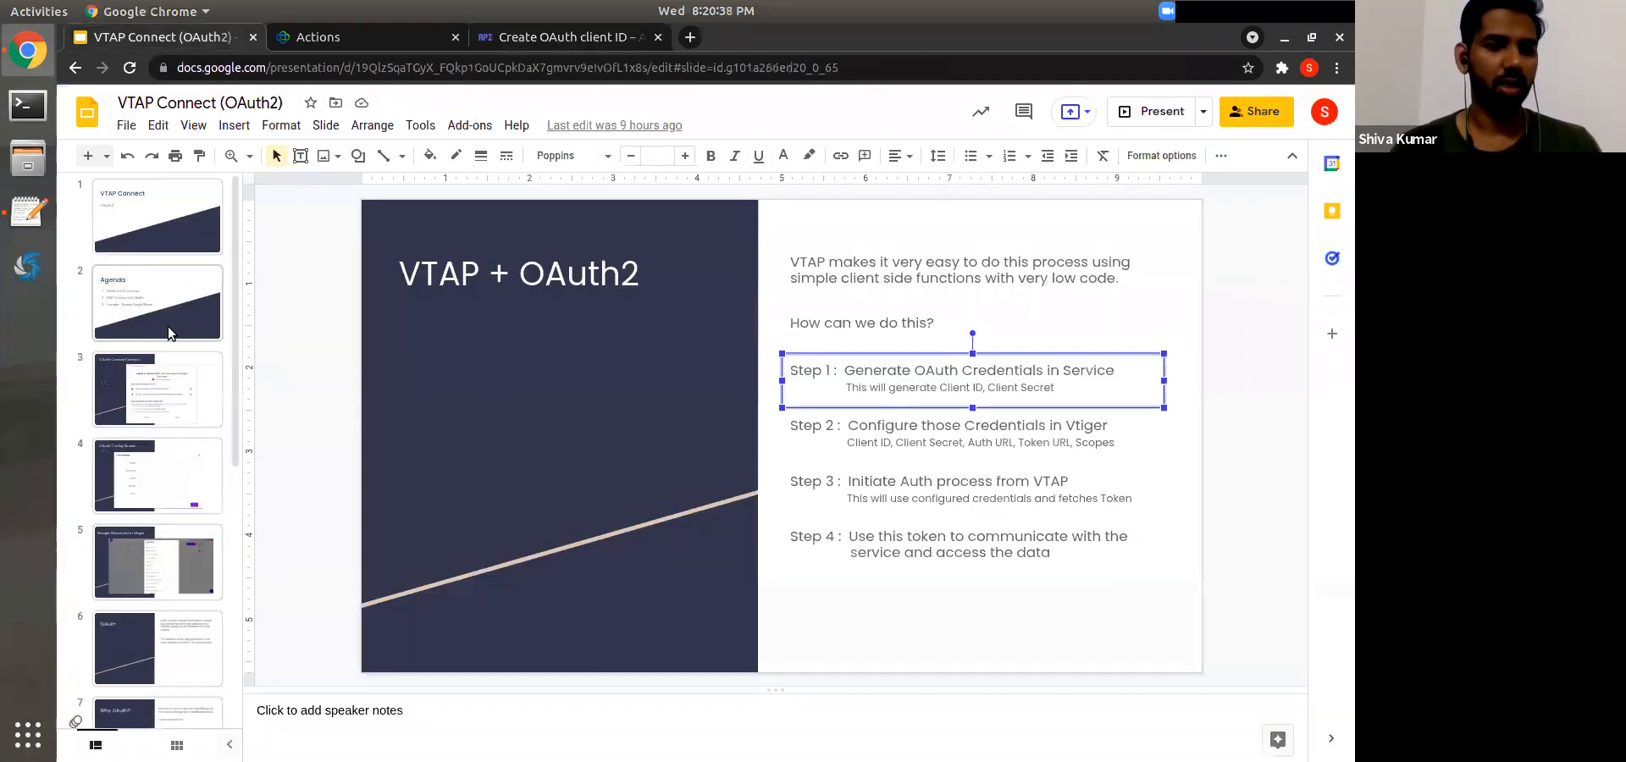
Step: Show the OAuth Consent Screen slide and compare it with the Create OAuth client ID page
click(159, 400)
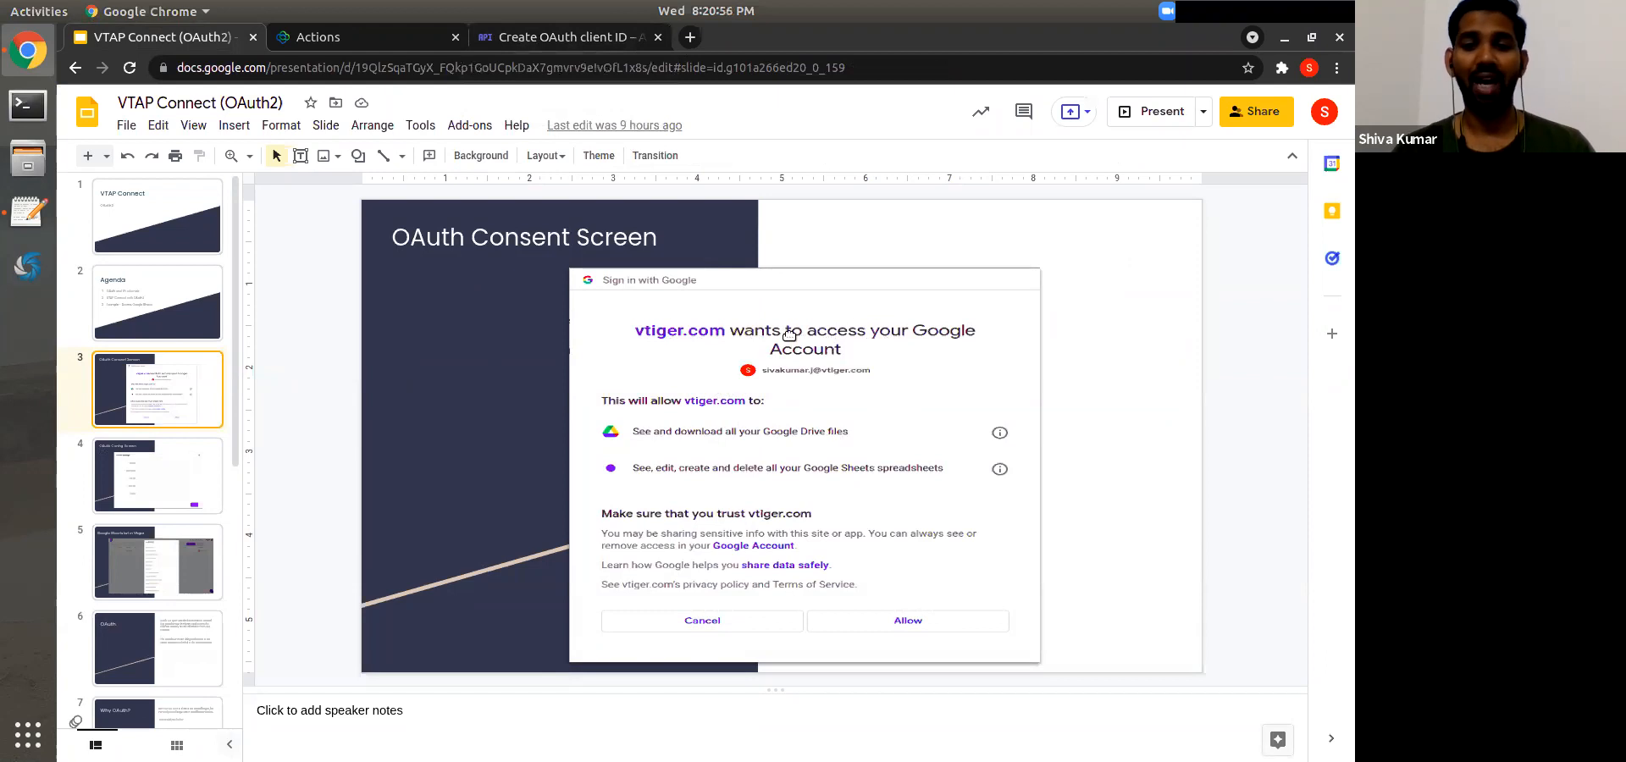
click(538, 36)
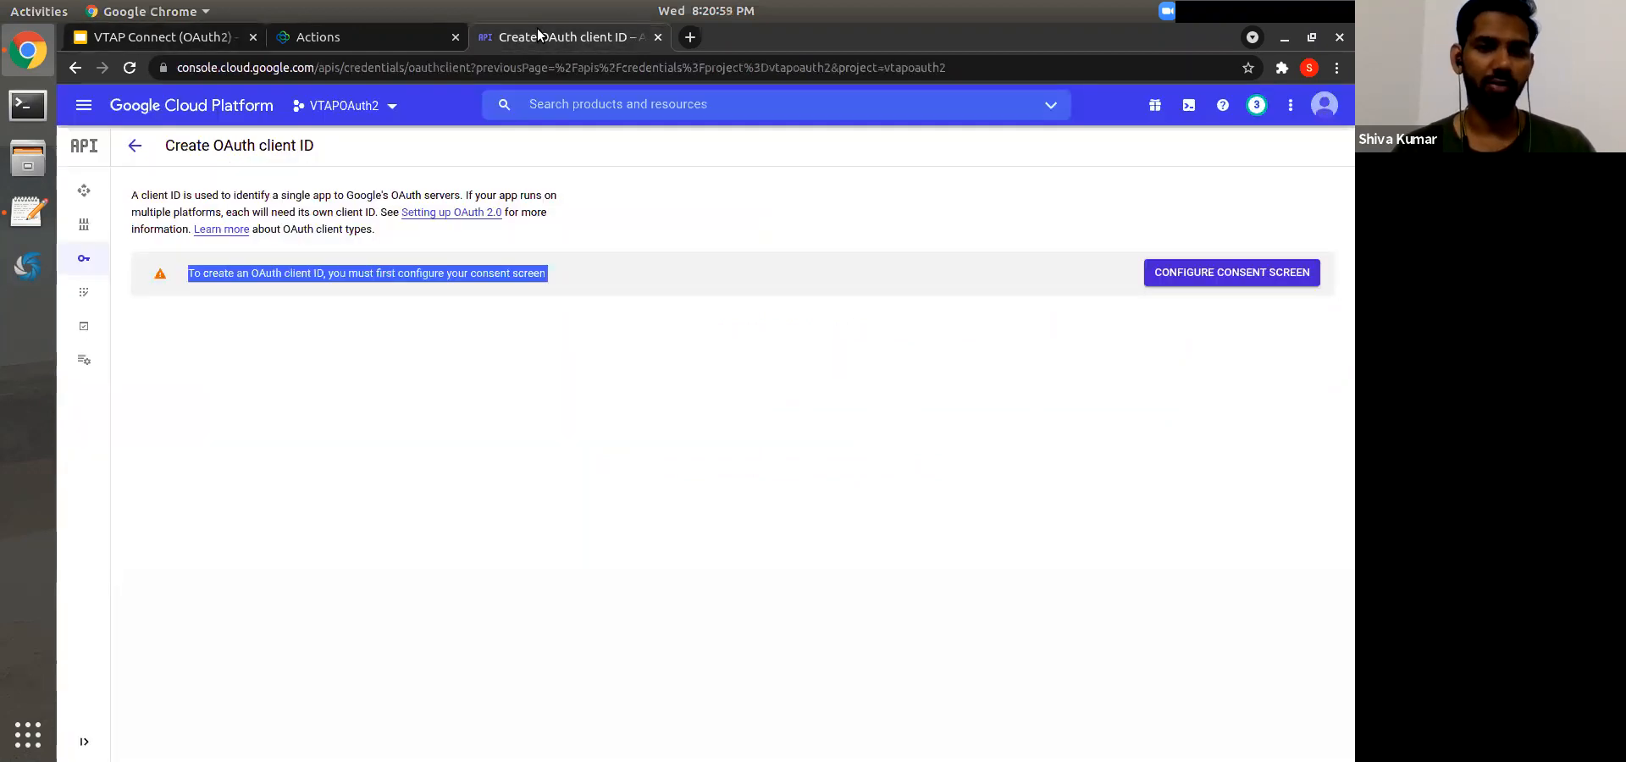
click(229, 38)
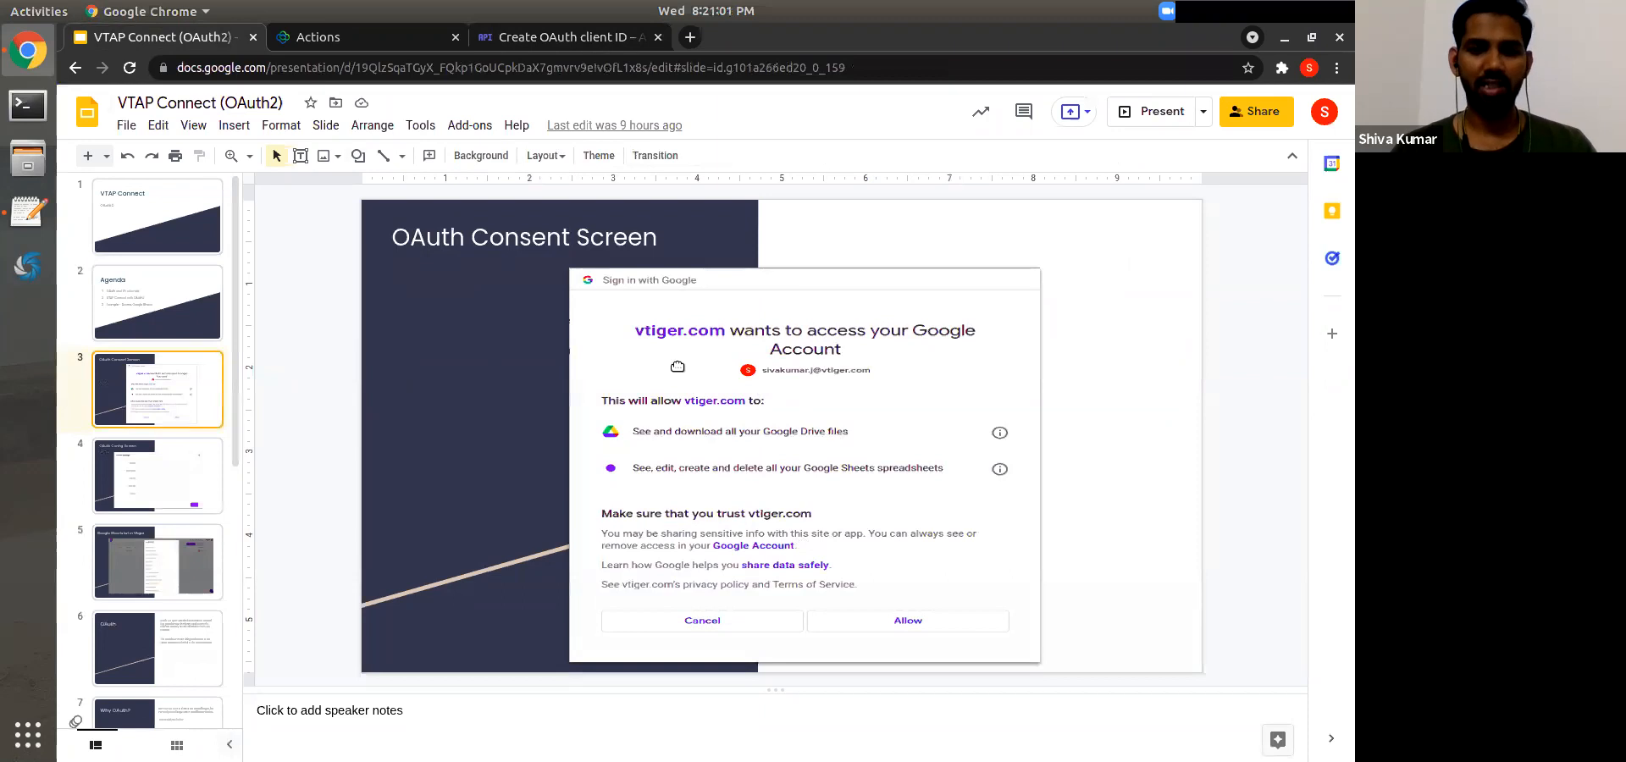
click(573, 42)
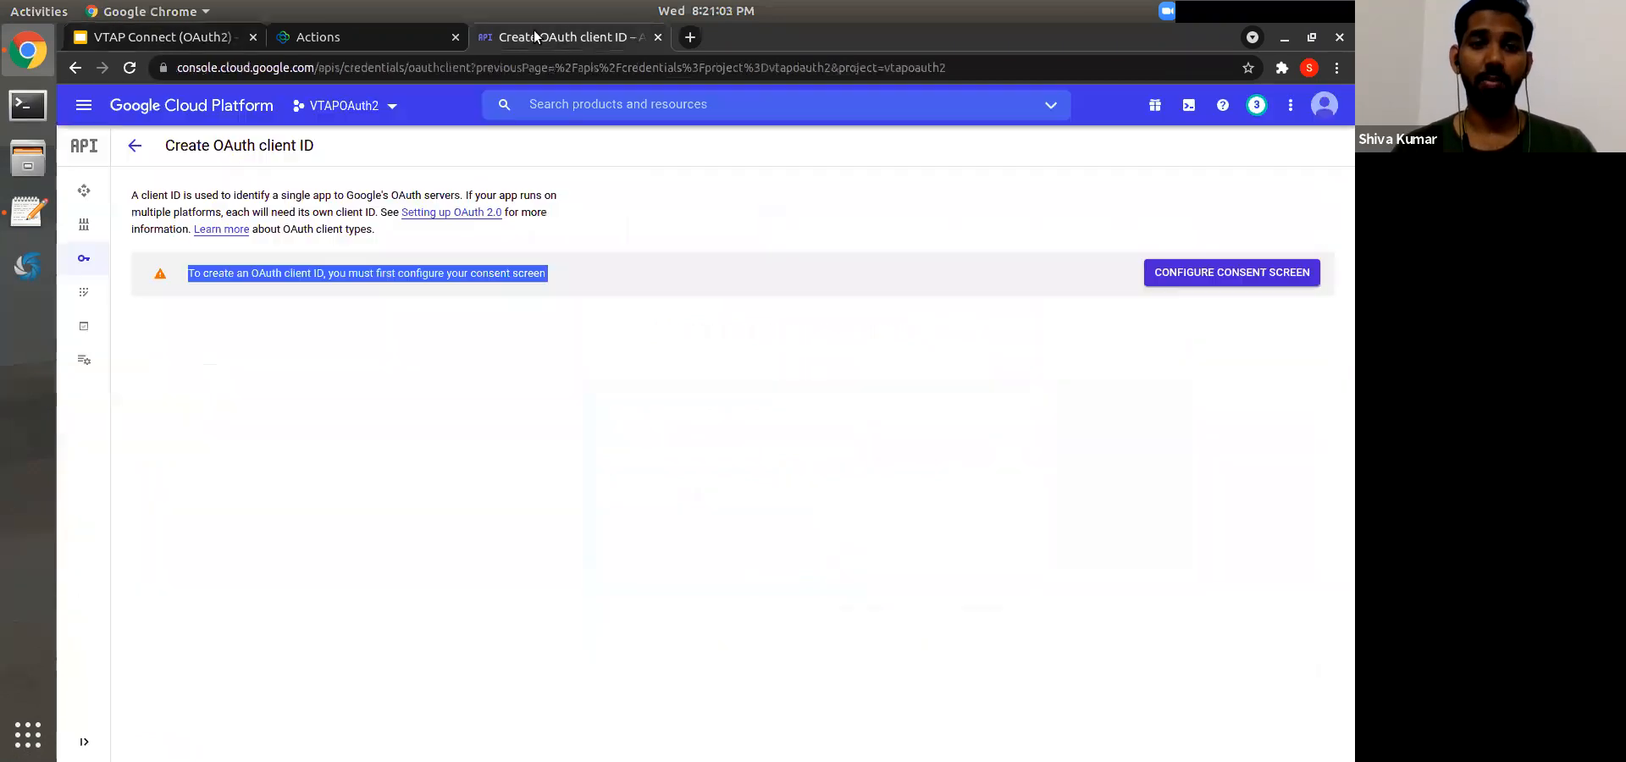
Step: Configure the consent screen with the Internal user type and create it
click(689, 258)
click(1203, 278)
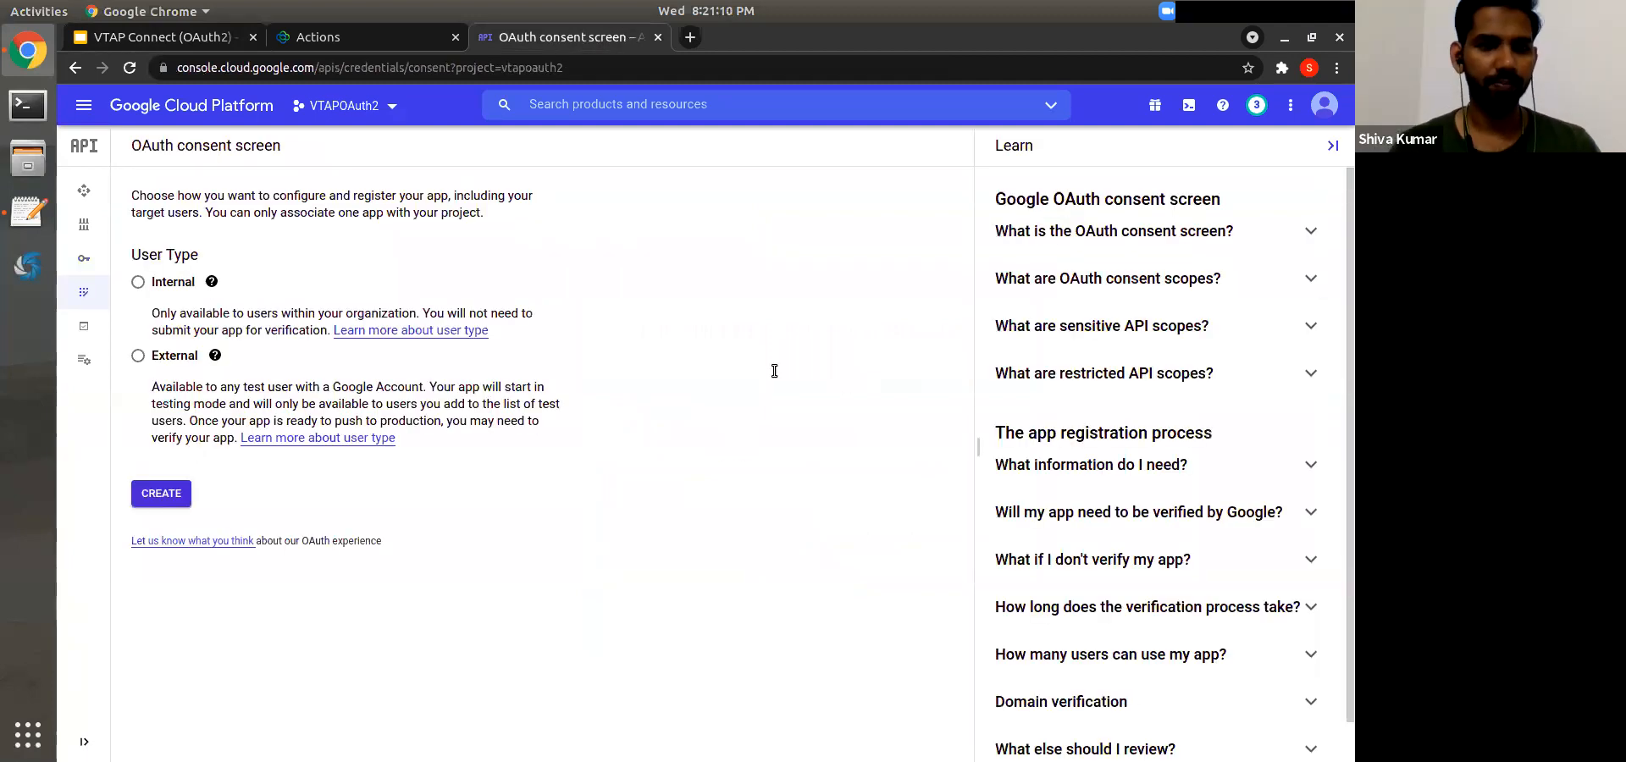
click(176, 286)
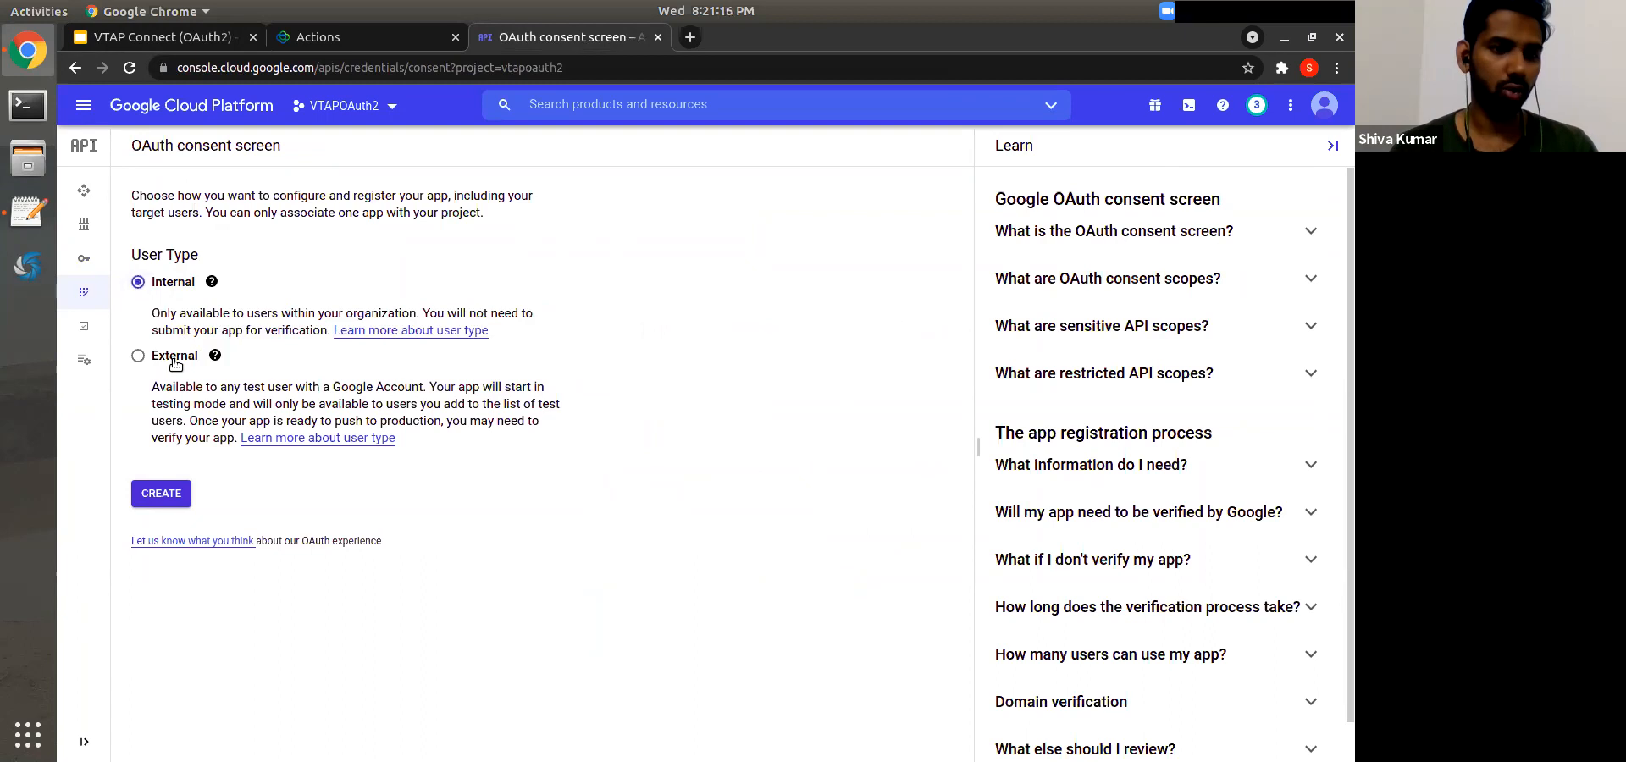
click(168, 498)
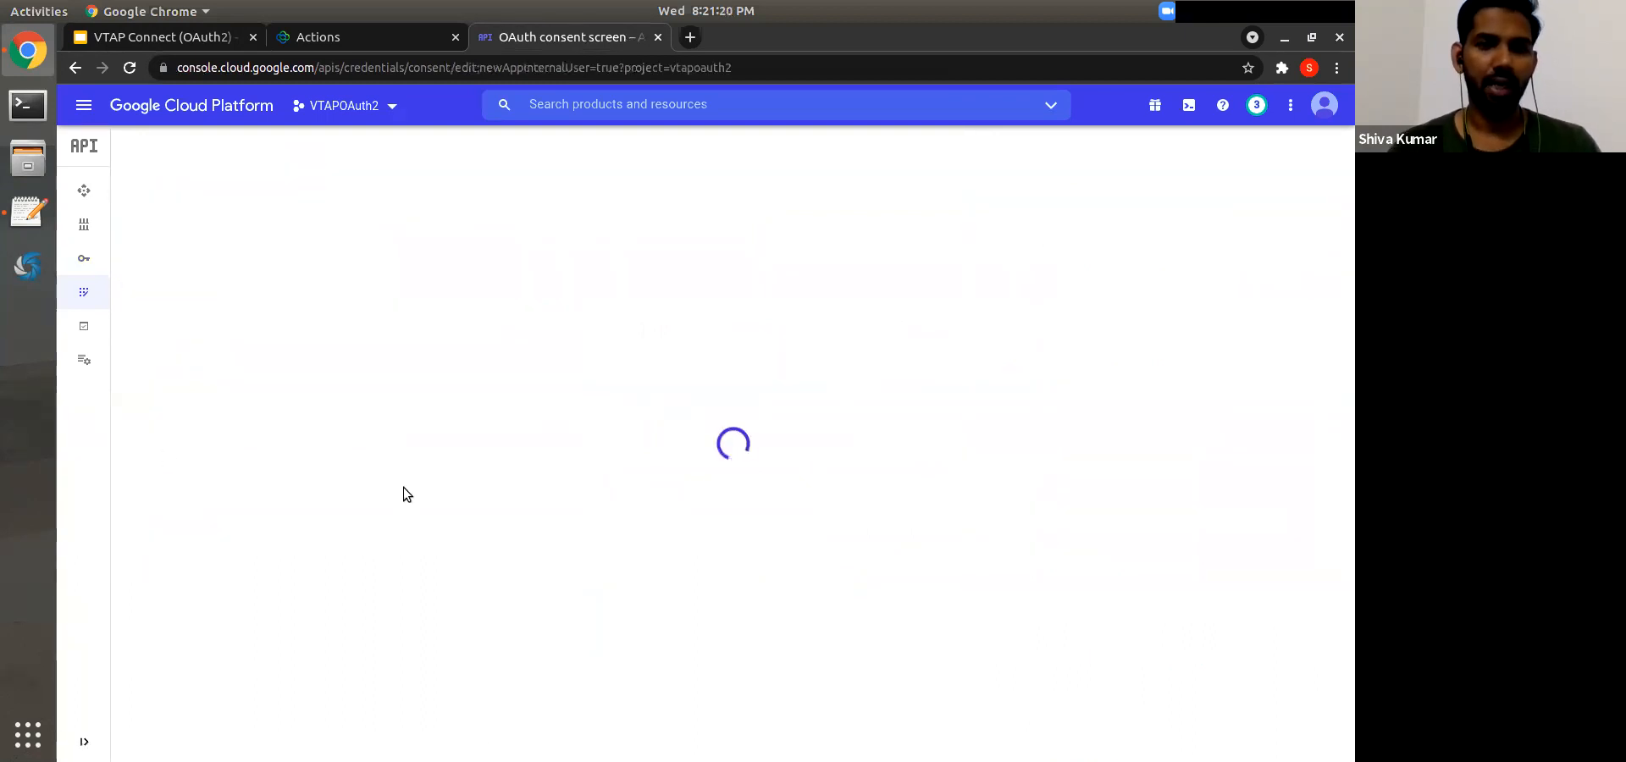
Step: Enter 'VTAP OAuth2' as the app name, briefly checking the slide deck
click(245, 355)
text(V)
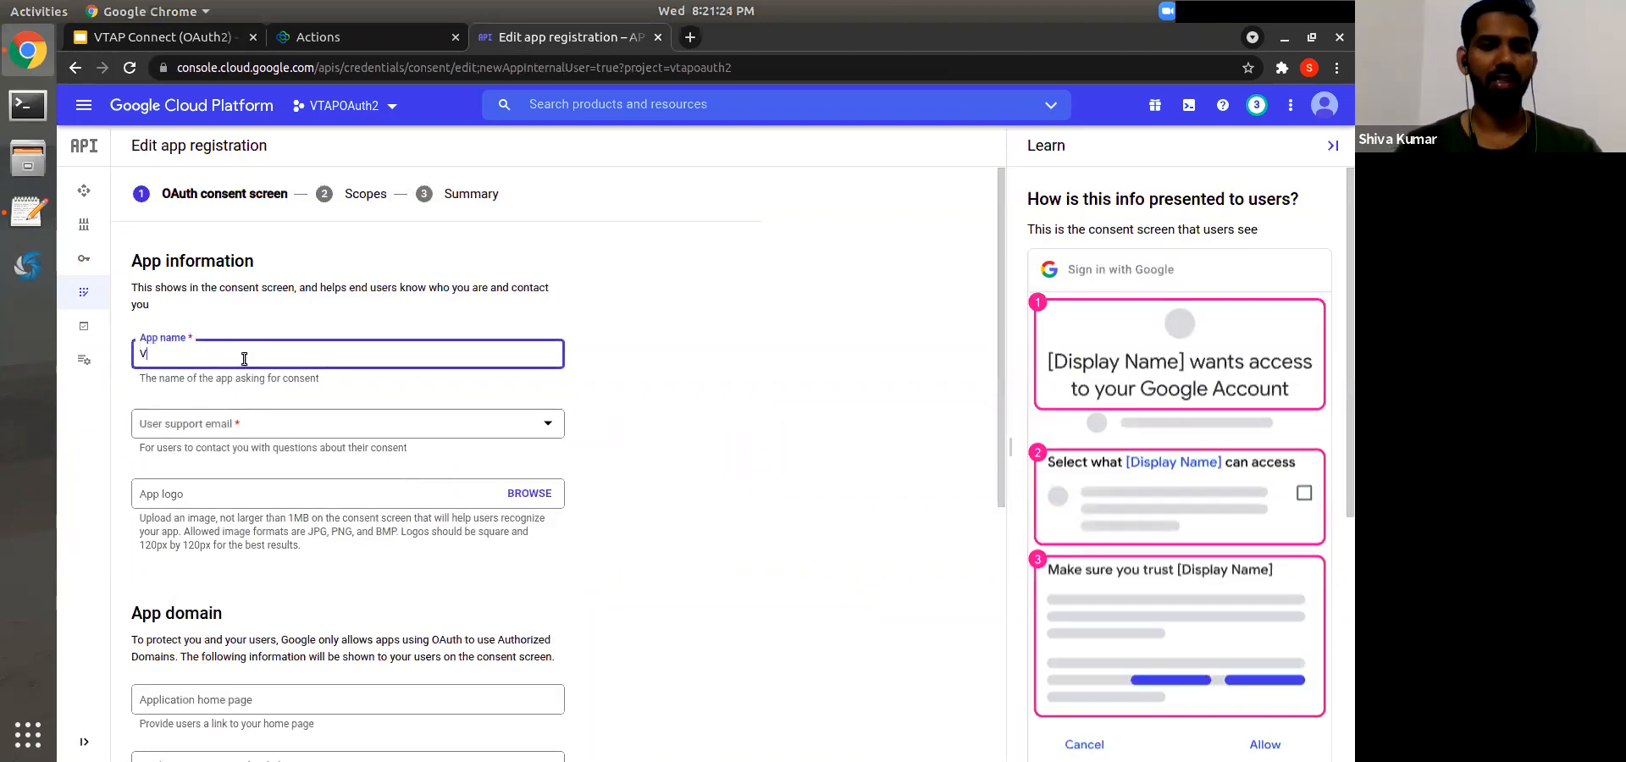
text(TAP OAuth2)
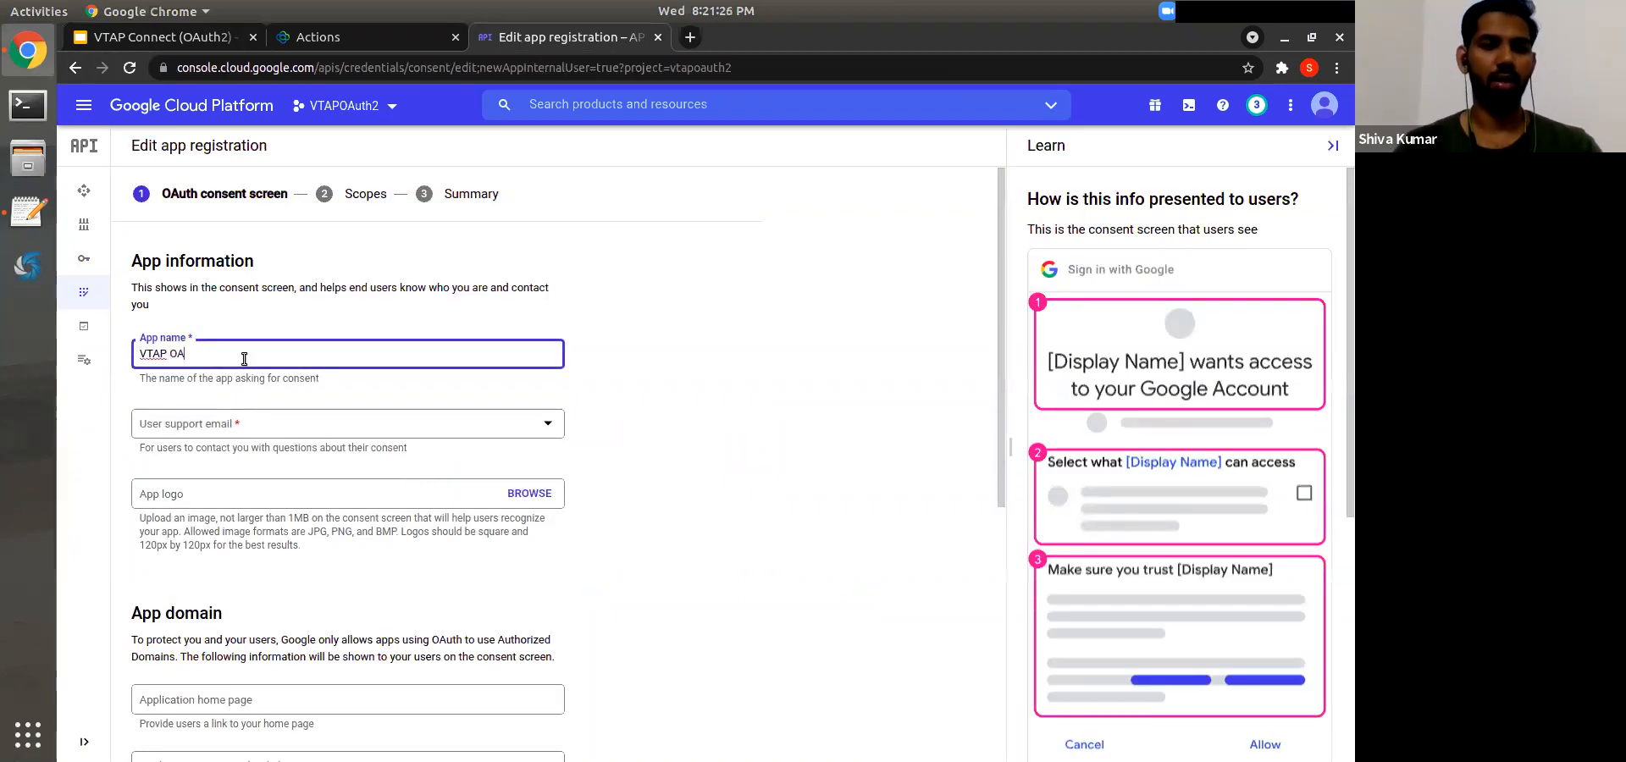
key(ctrl+shift+Left)
key(ctrl+shift+Left)
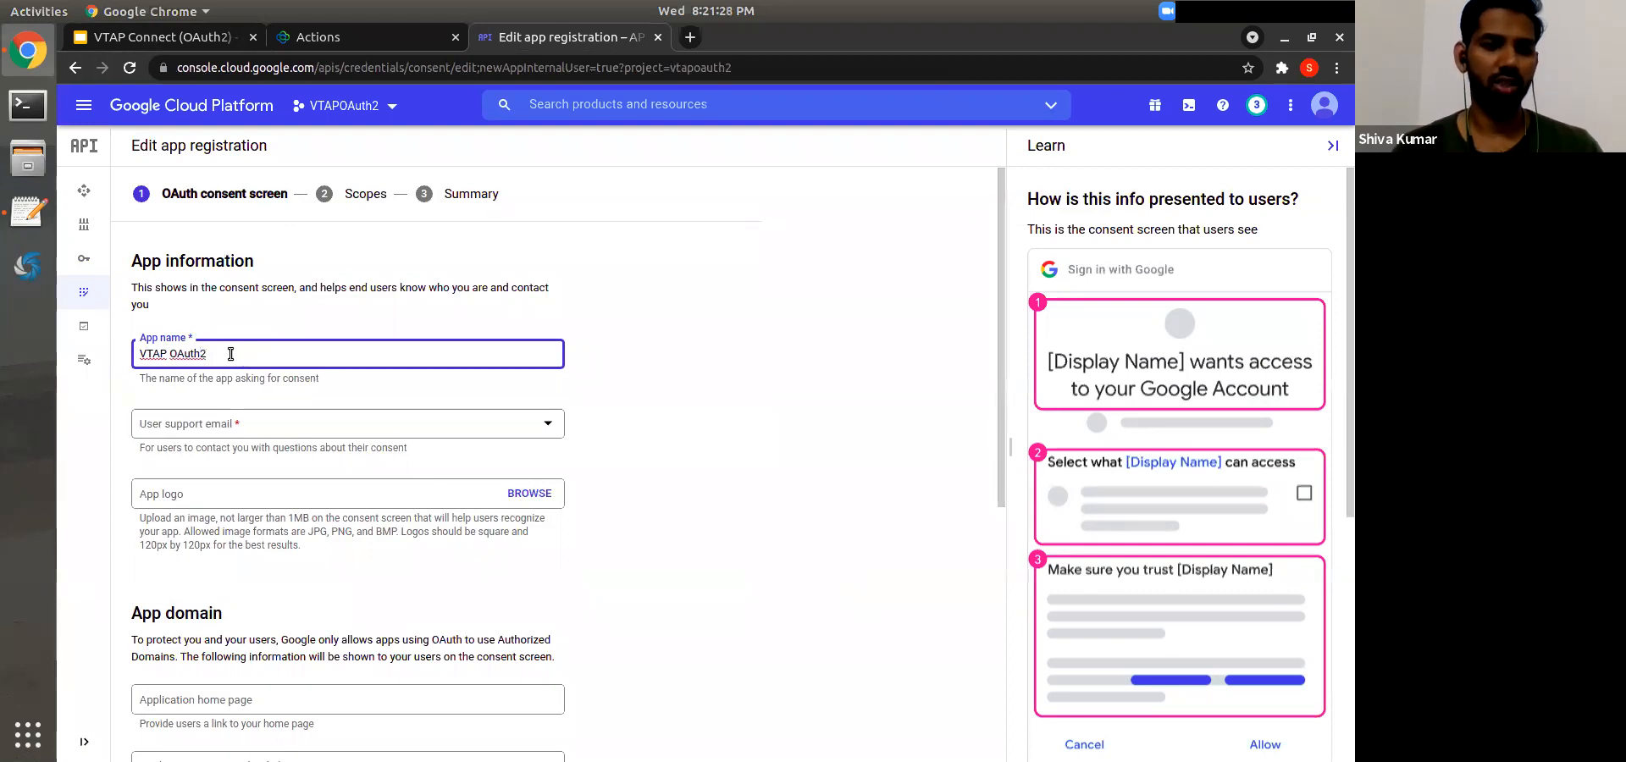
key(ctrl+Tab)
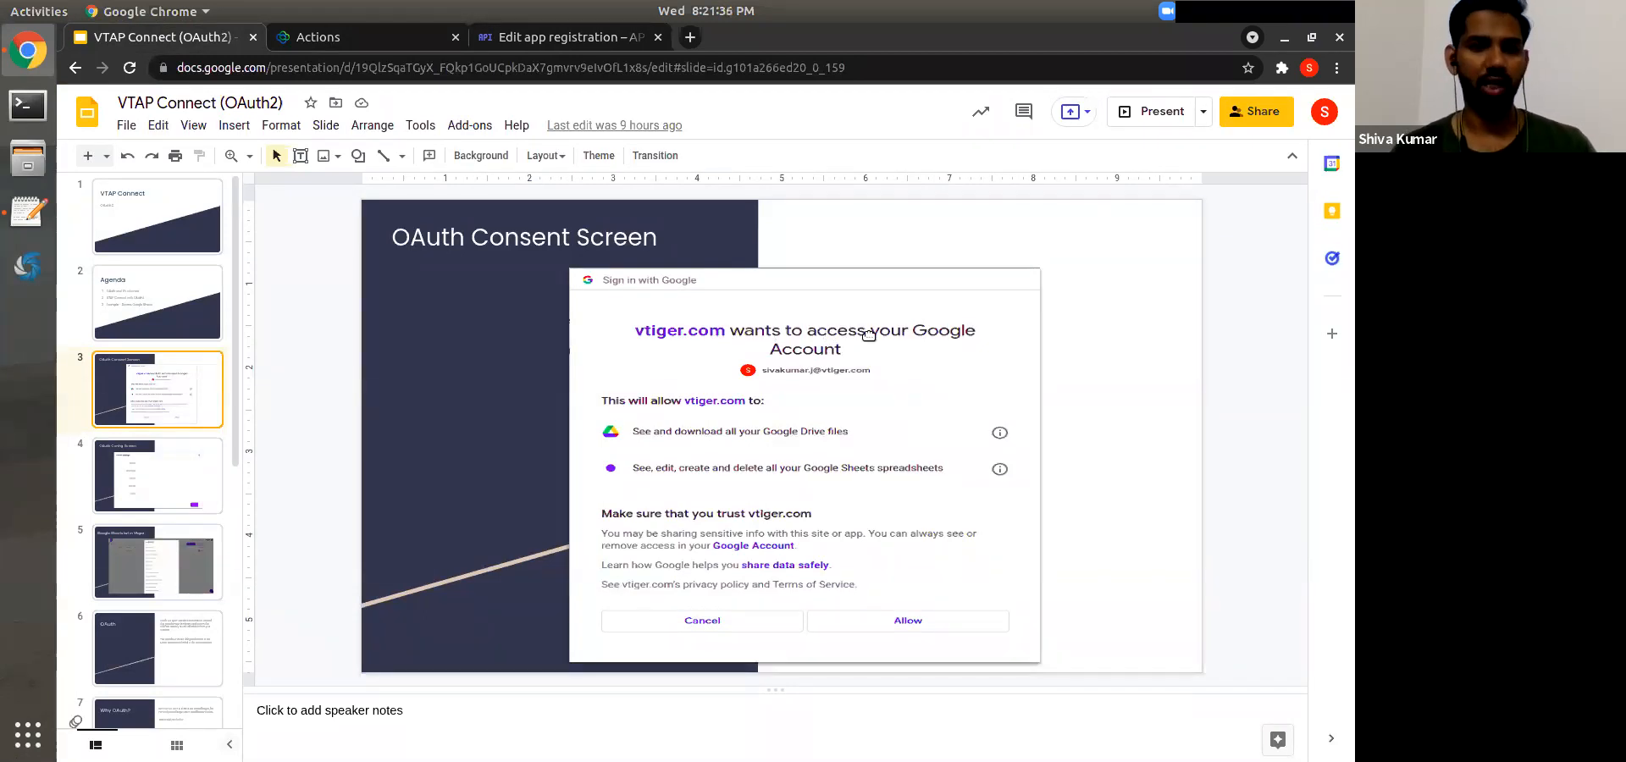
click(567, 39)
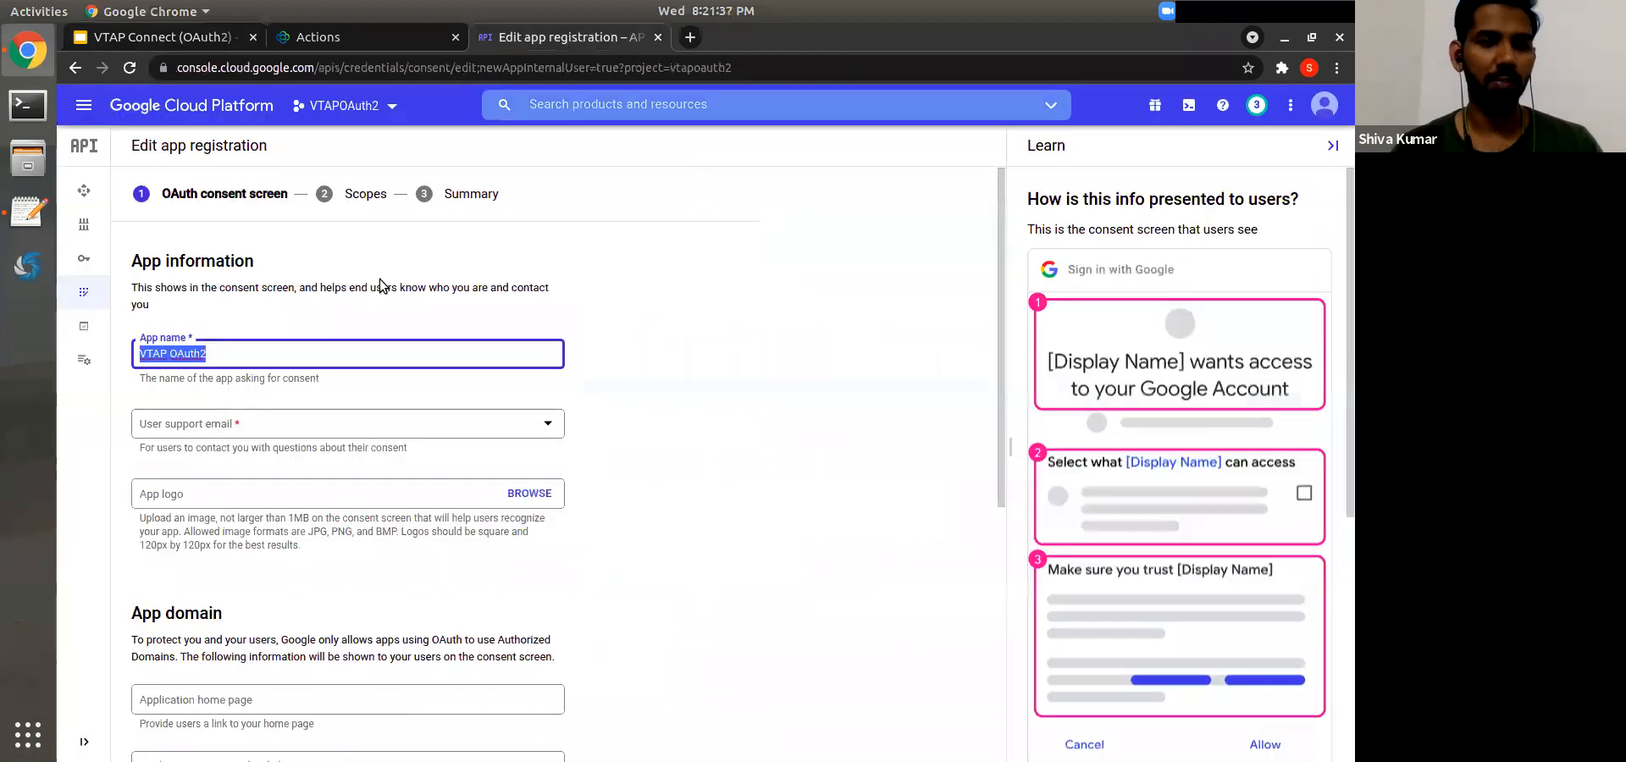
click(256, 347)
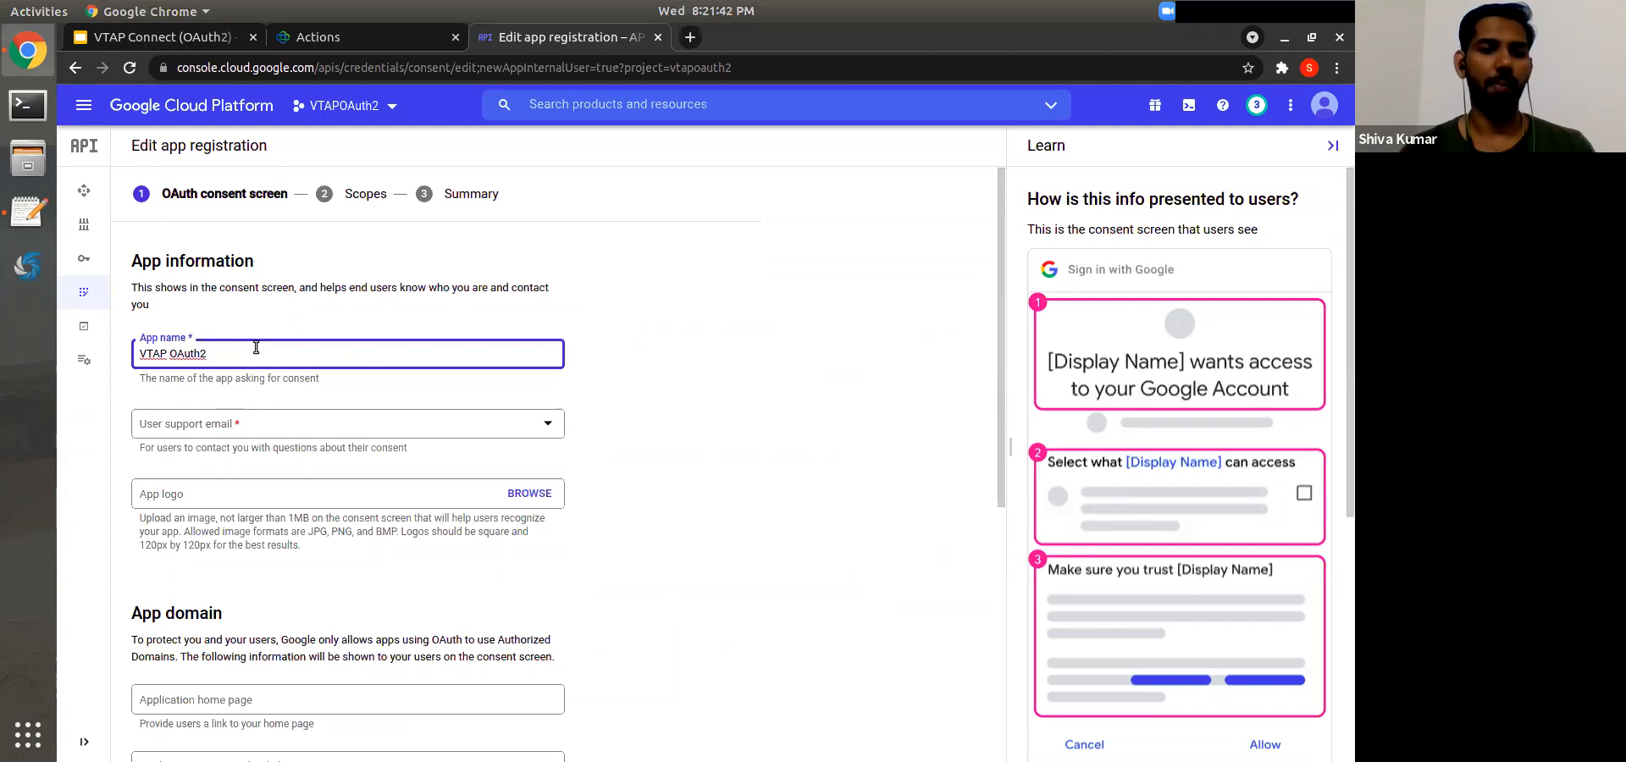
click(183, 493)
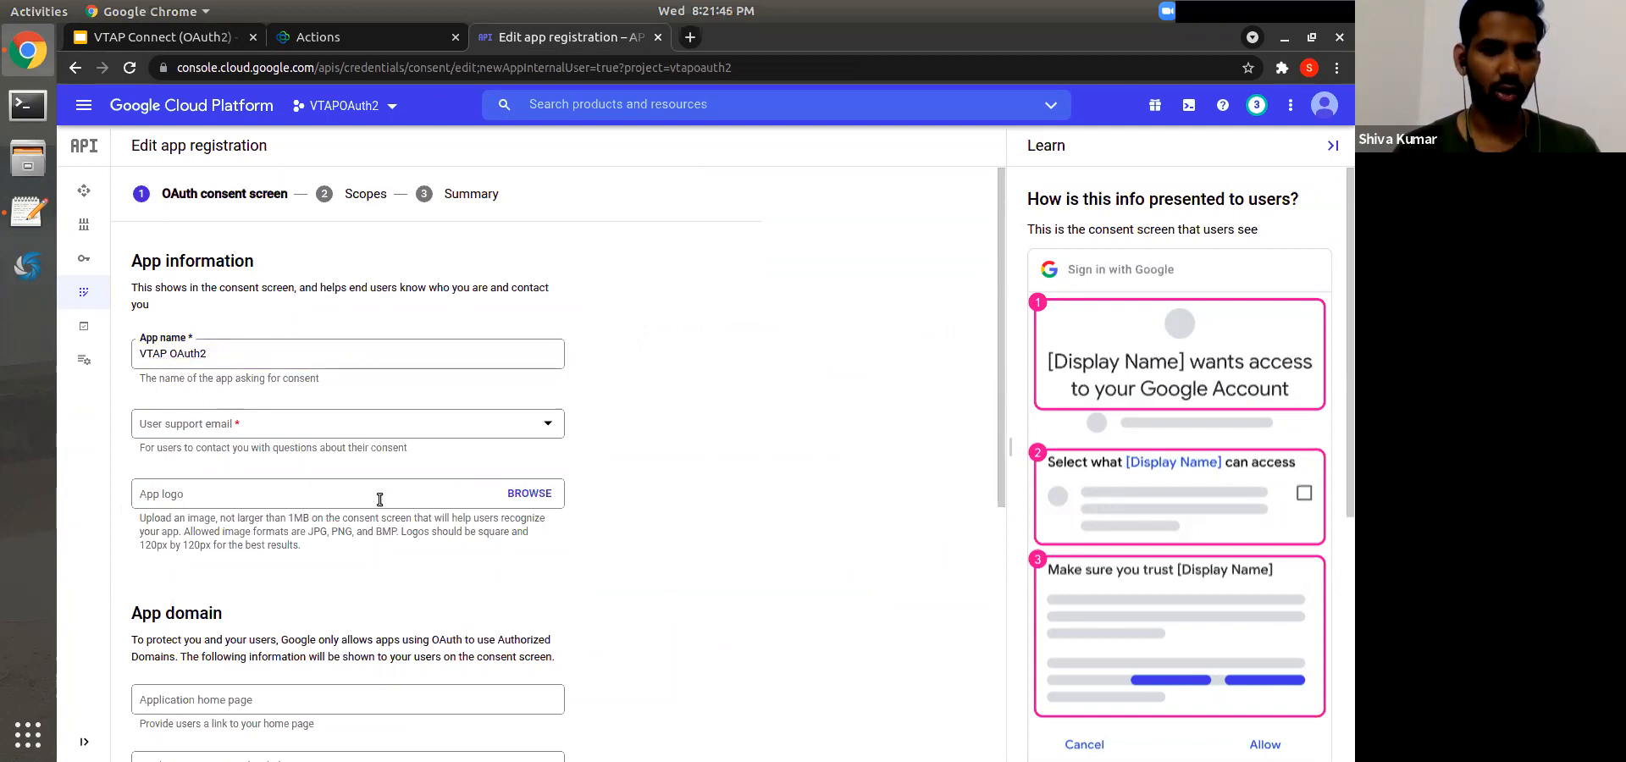
scroll(379, 499, down, 5)
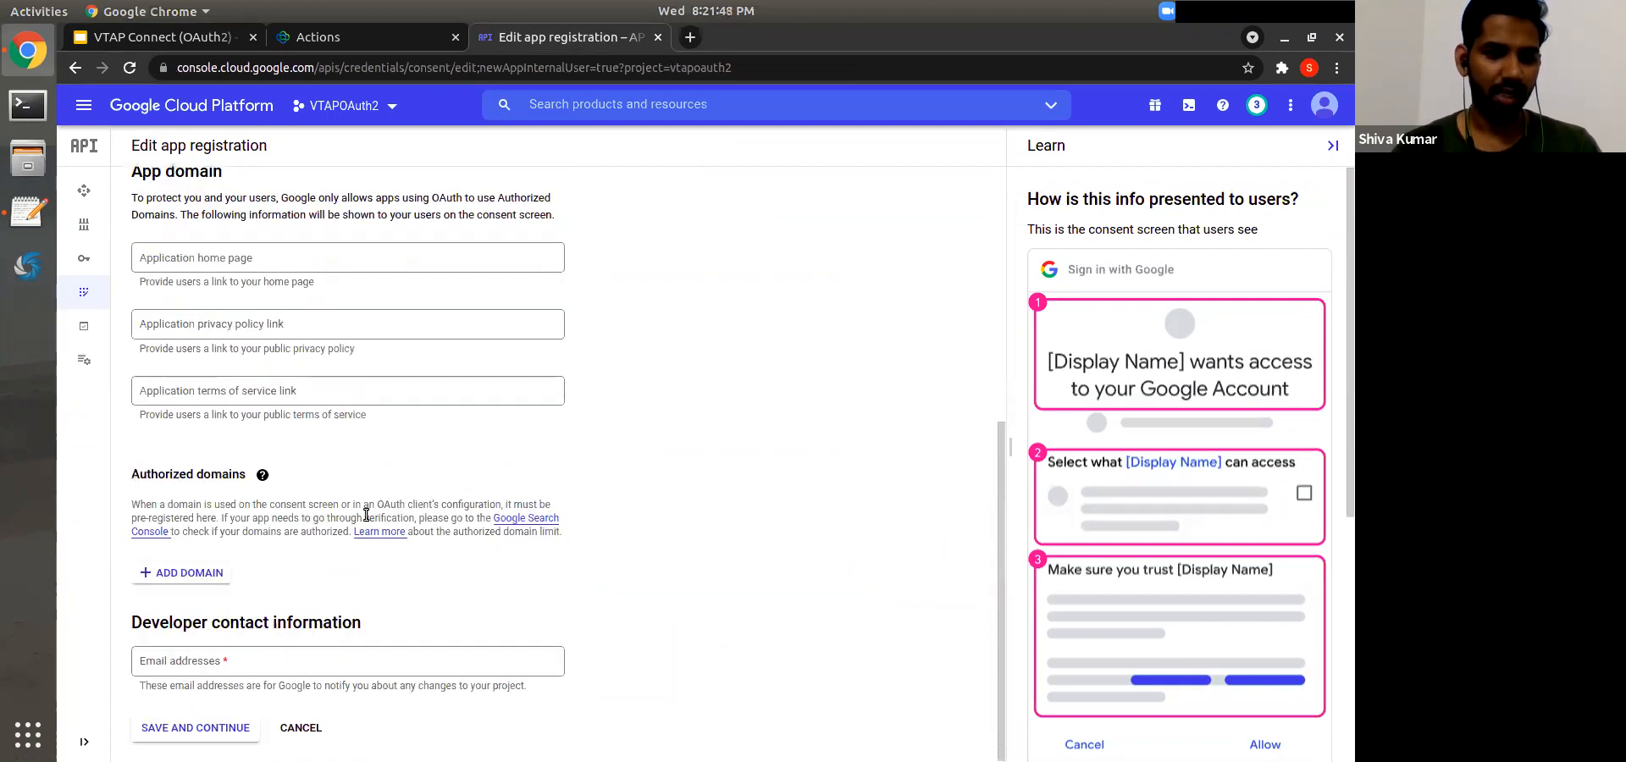
scroll(319, 409, up, 4)
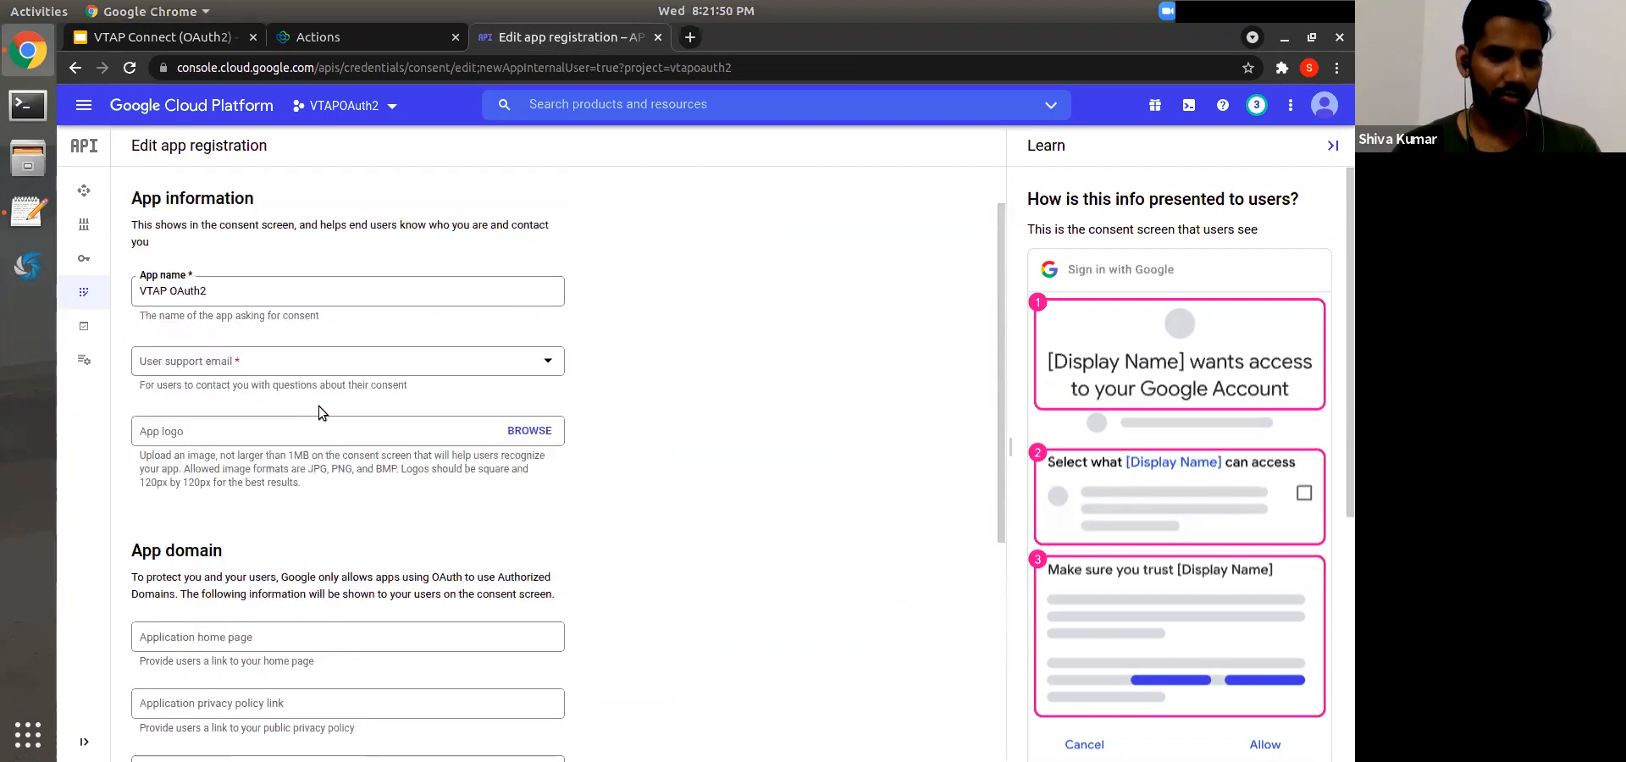
Step: Choose the account email as user support email and enter the developer contact email
click(243, 361)
click(247, 378)
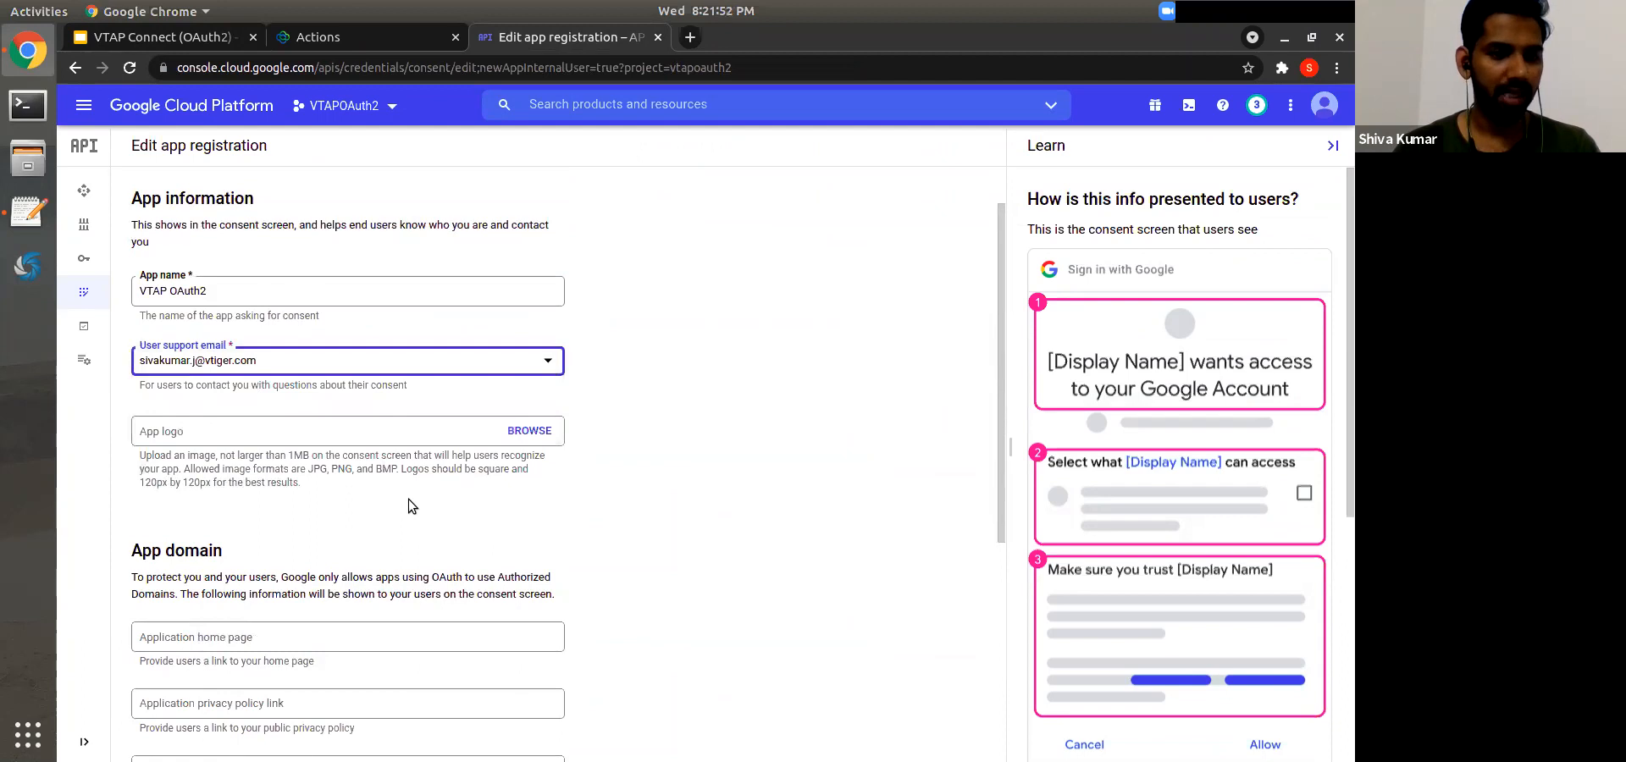
scroll(408, 499, down, 4)
click(242, 656)
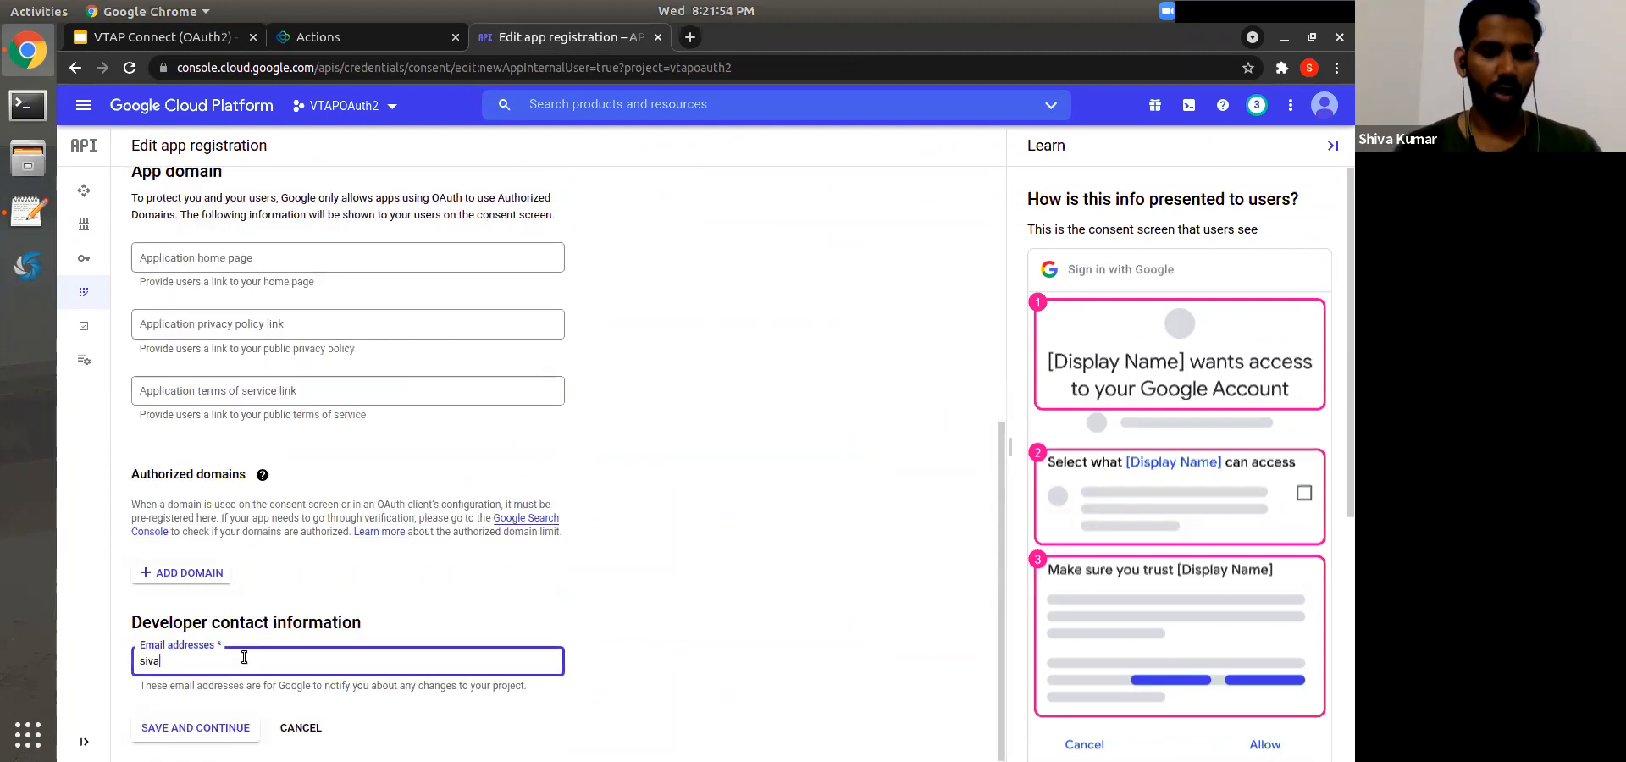
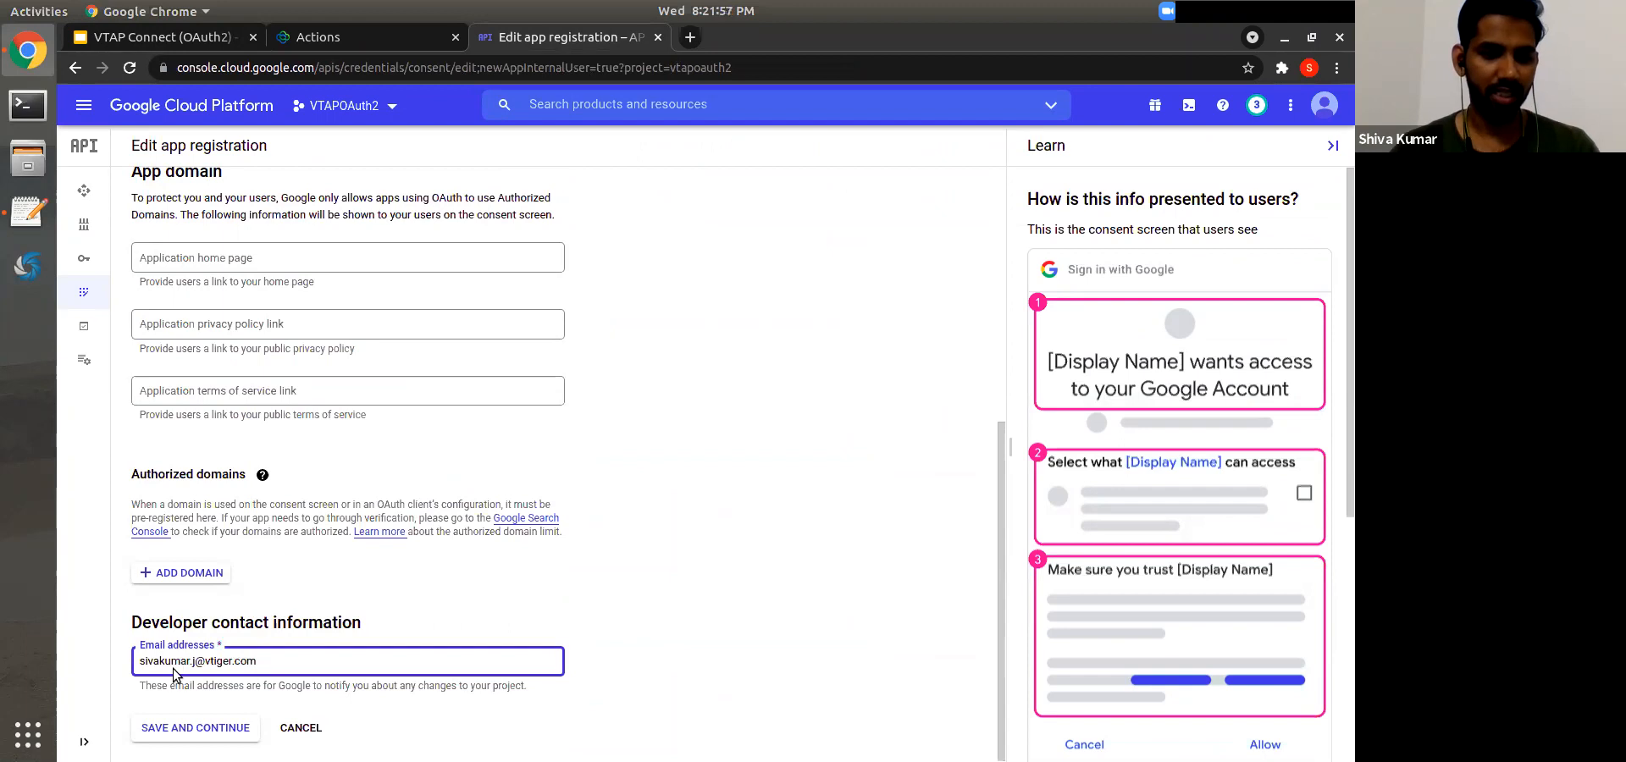
key(Return)
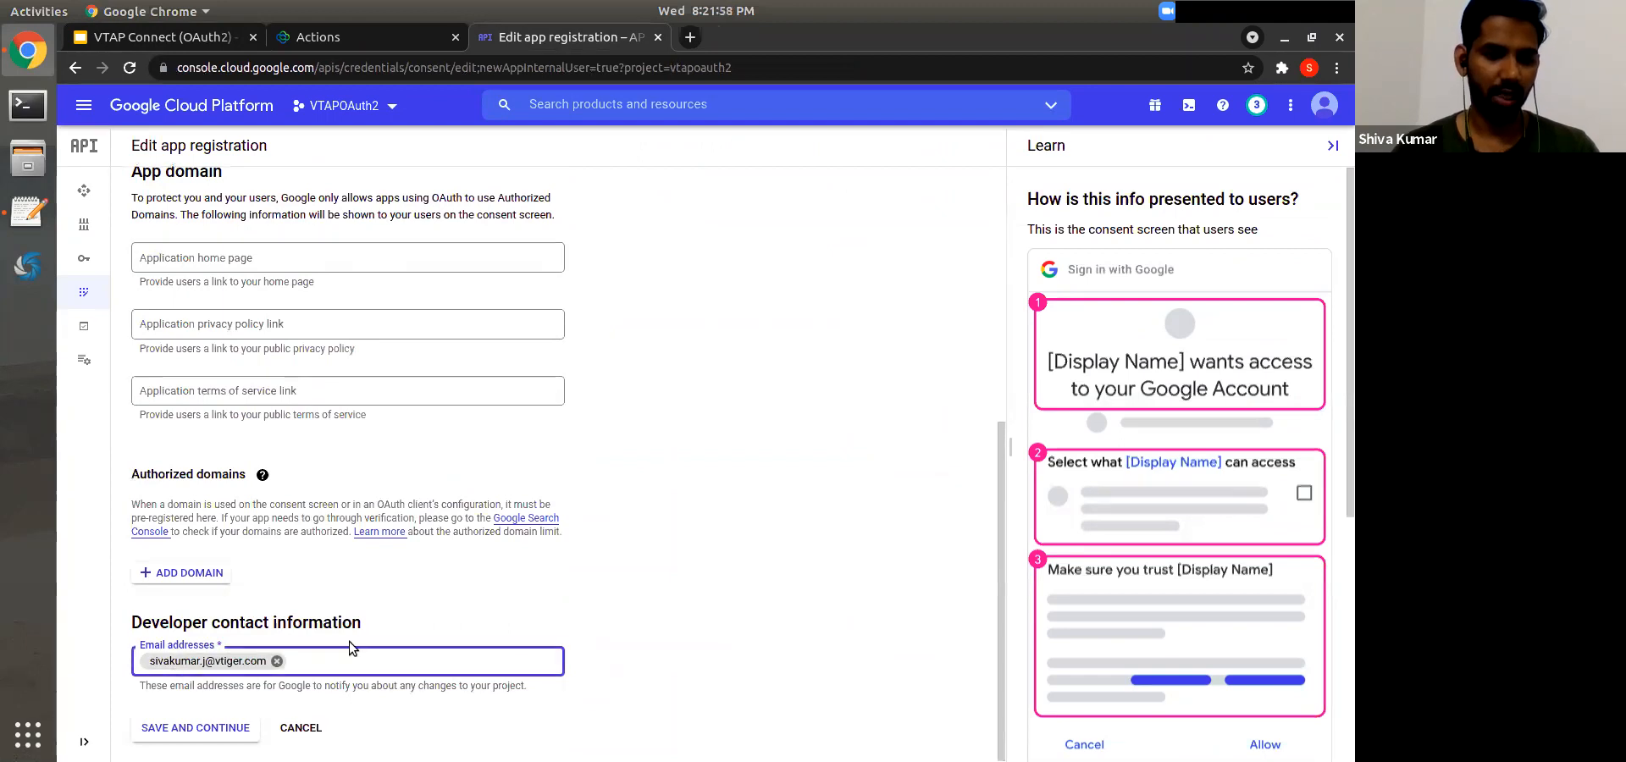
scroll(214, 736, up, 5)
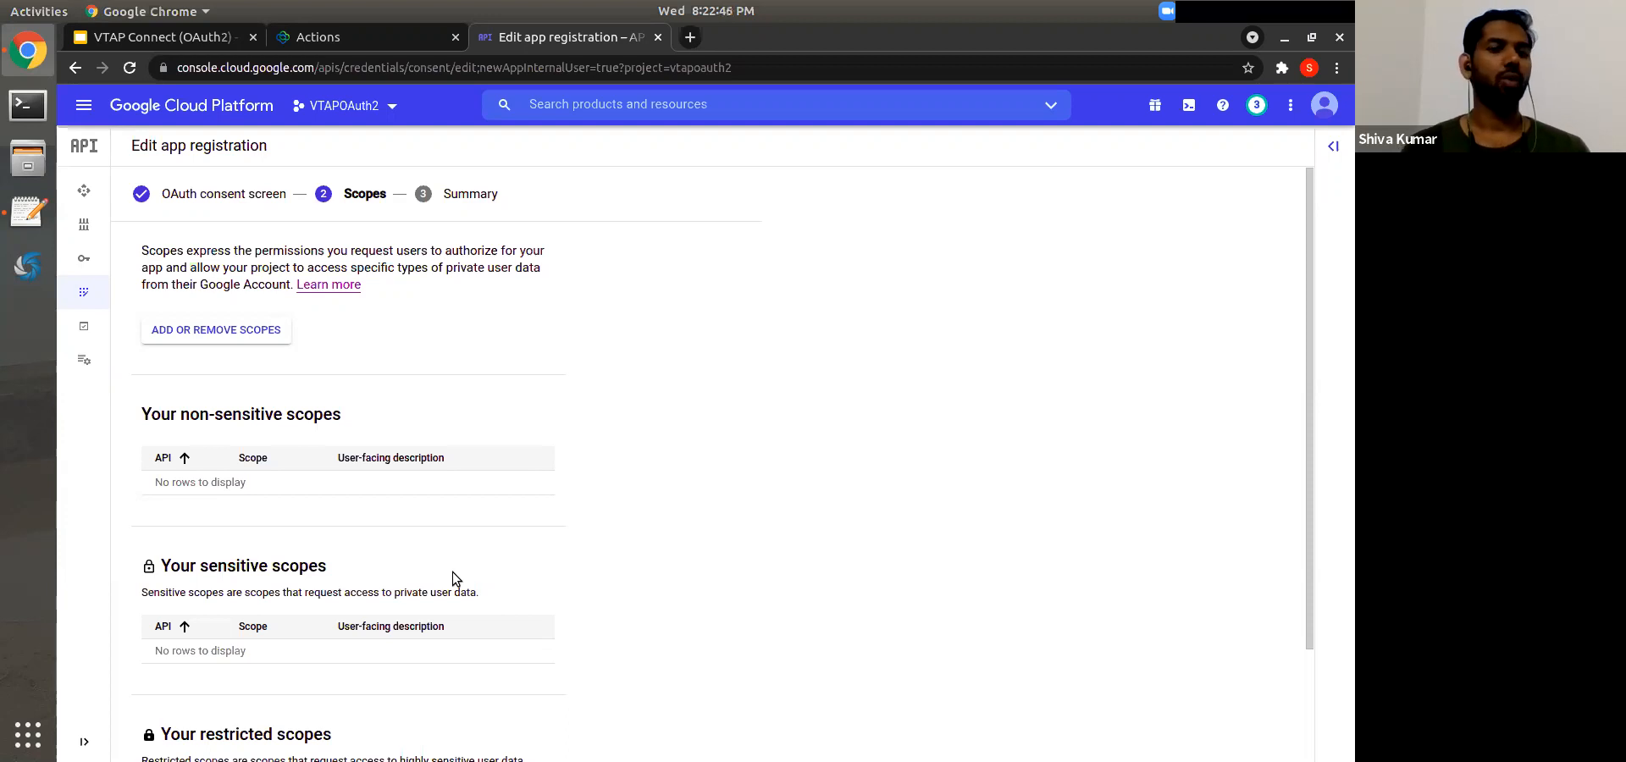
Step: Add the Drive scopes auth/drive and drive.file to the app
click(245, 339)
click(876, 245)
text(drive)
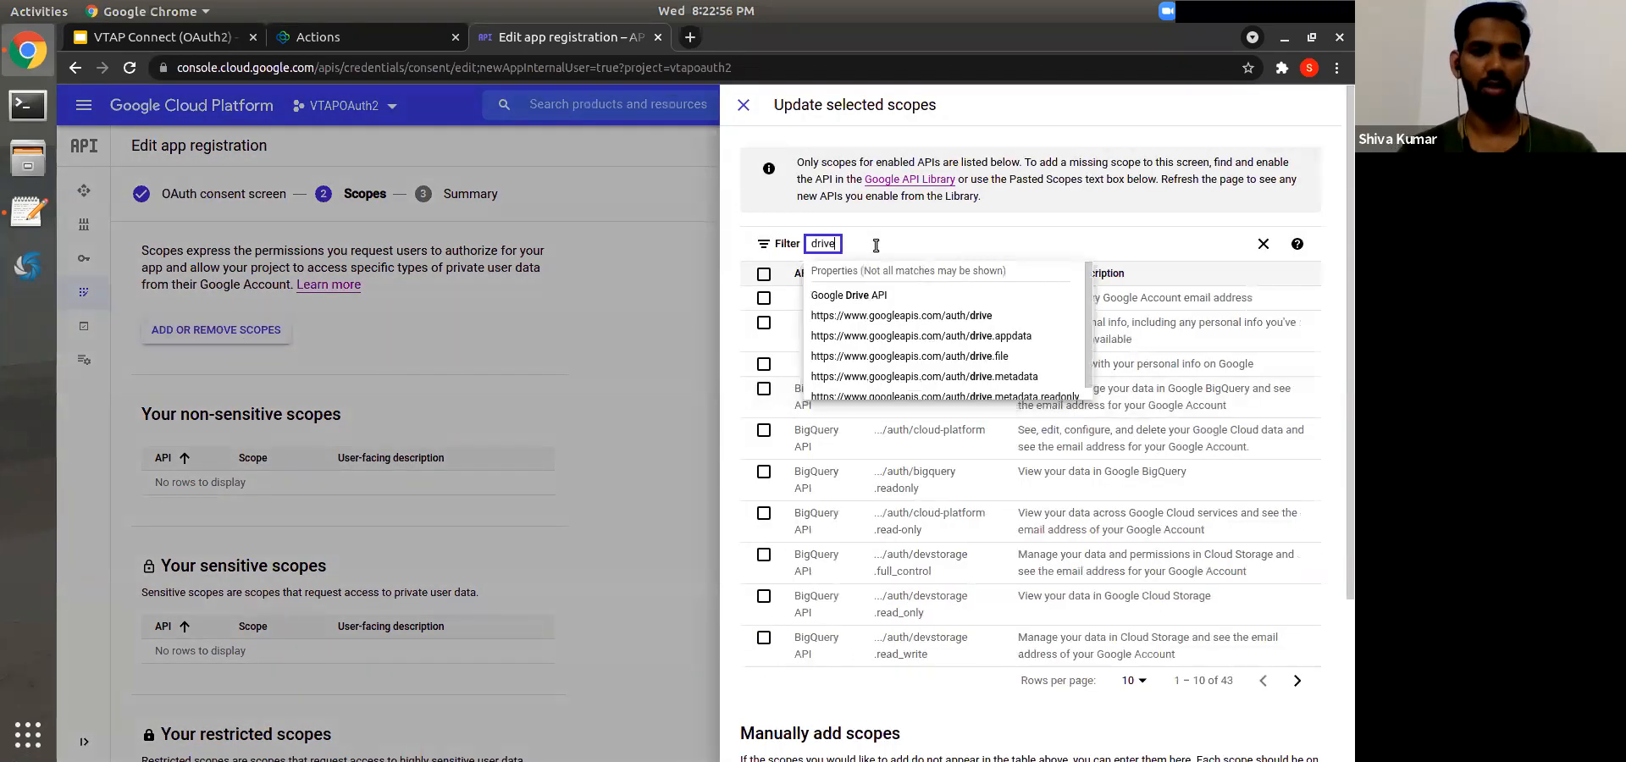
click(996, 317)
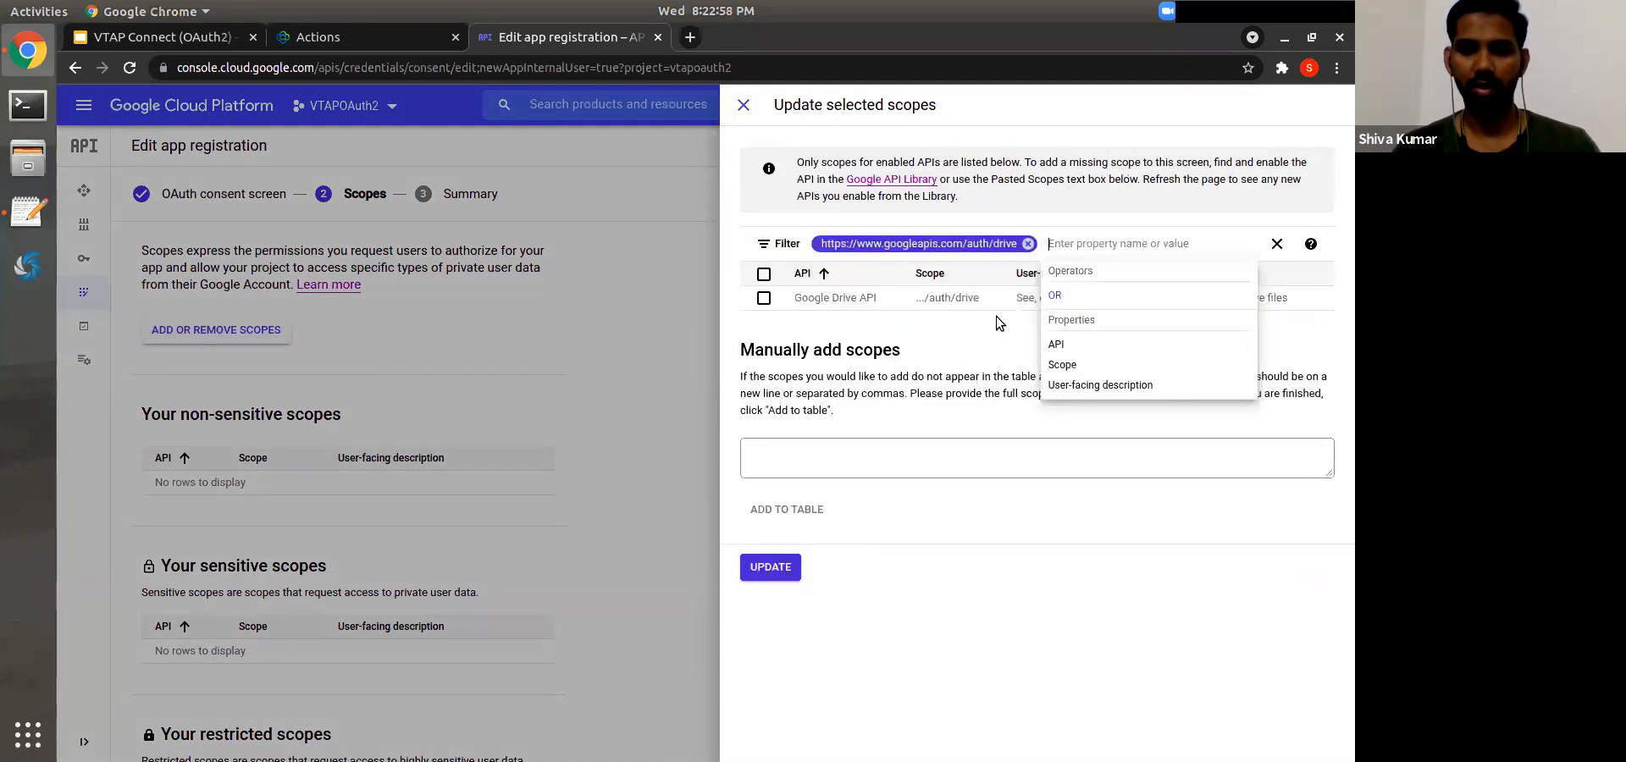
click(763, 297)
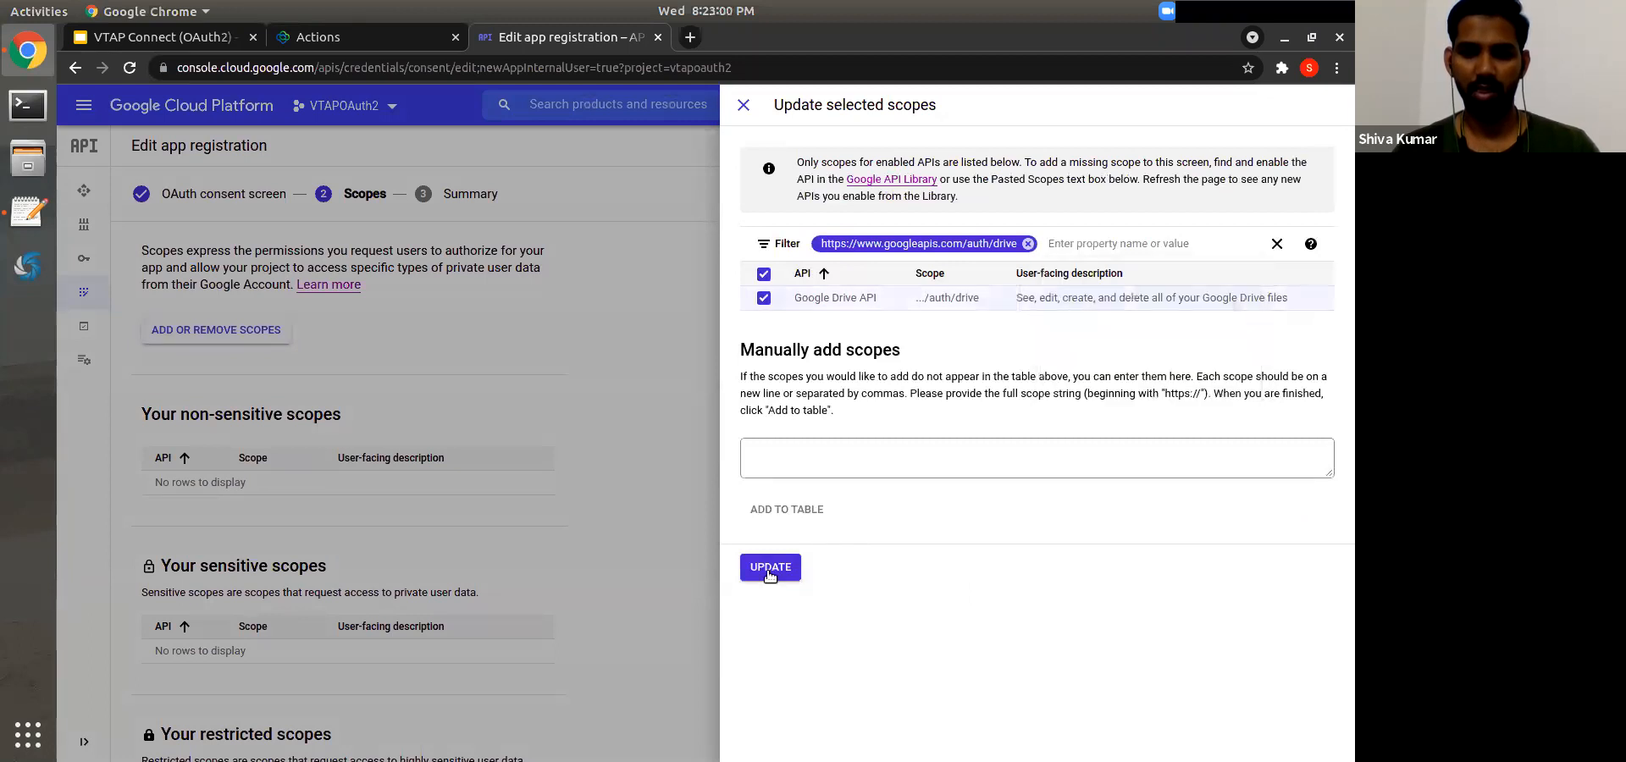
click(770, 568)
click(241, 333)
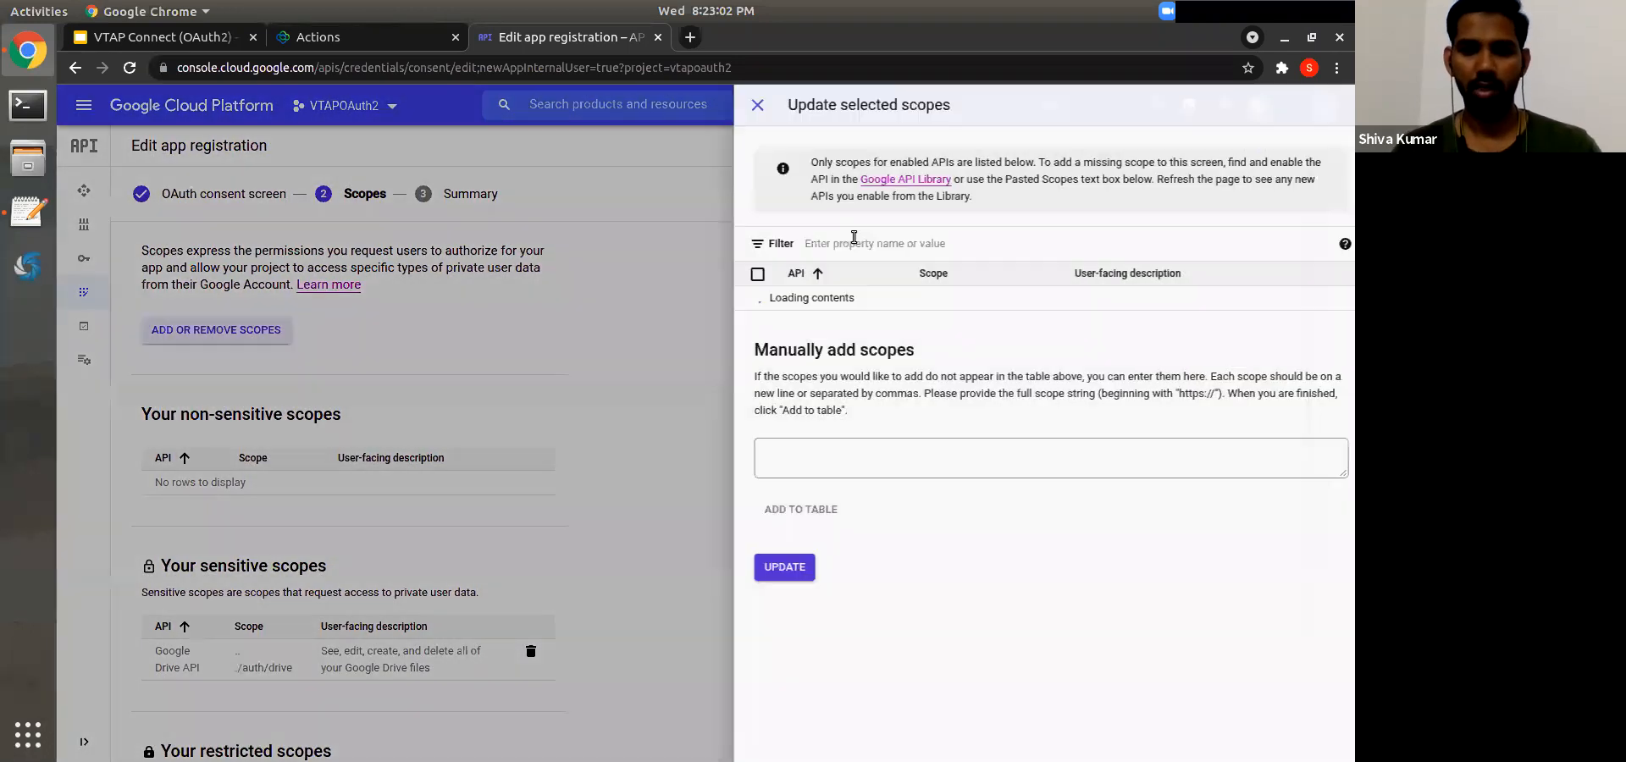
click(854, 241)
text(drive)
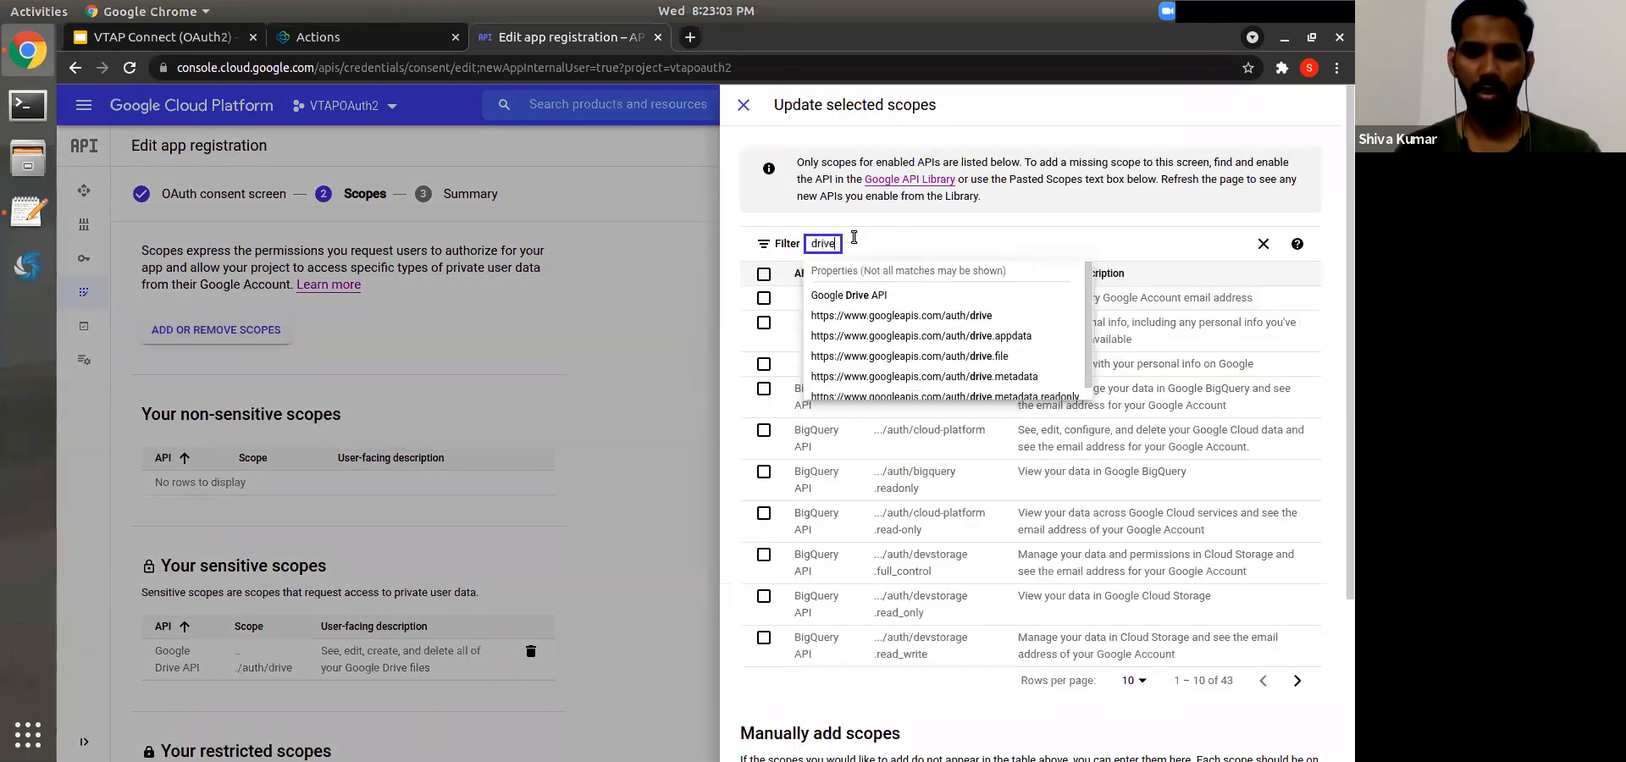
click(965, 356)
click(764, 297)
click(747, 589)
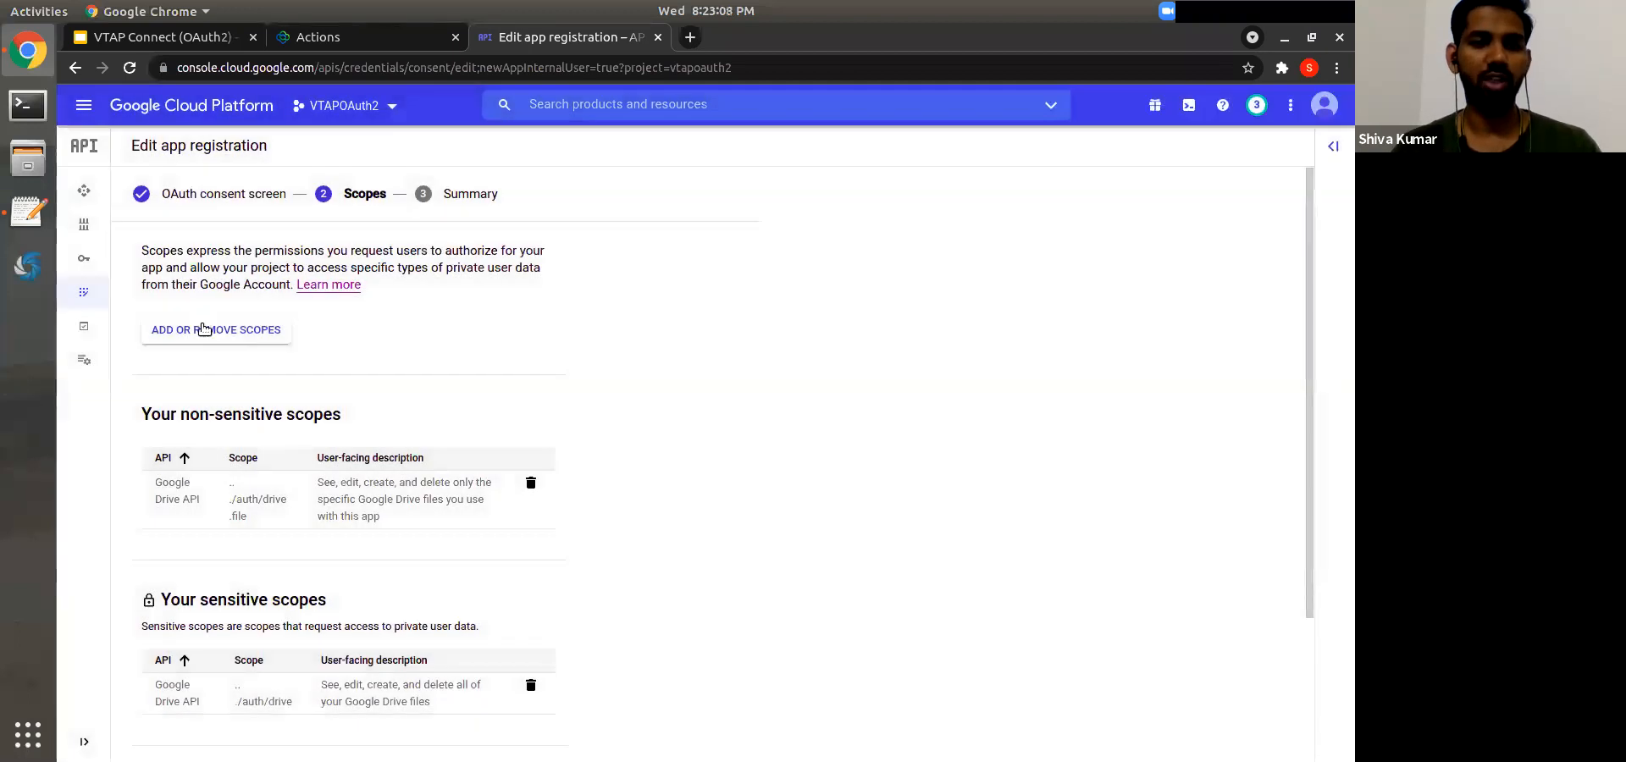
Step: Add the Sheets scopes spreadsheets and spreadsheets.readonly to the app
click(203, 329)
click(873, 244)
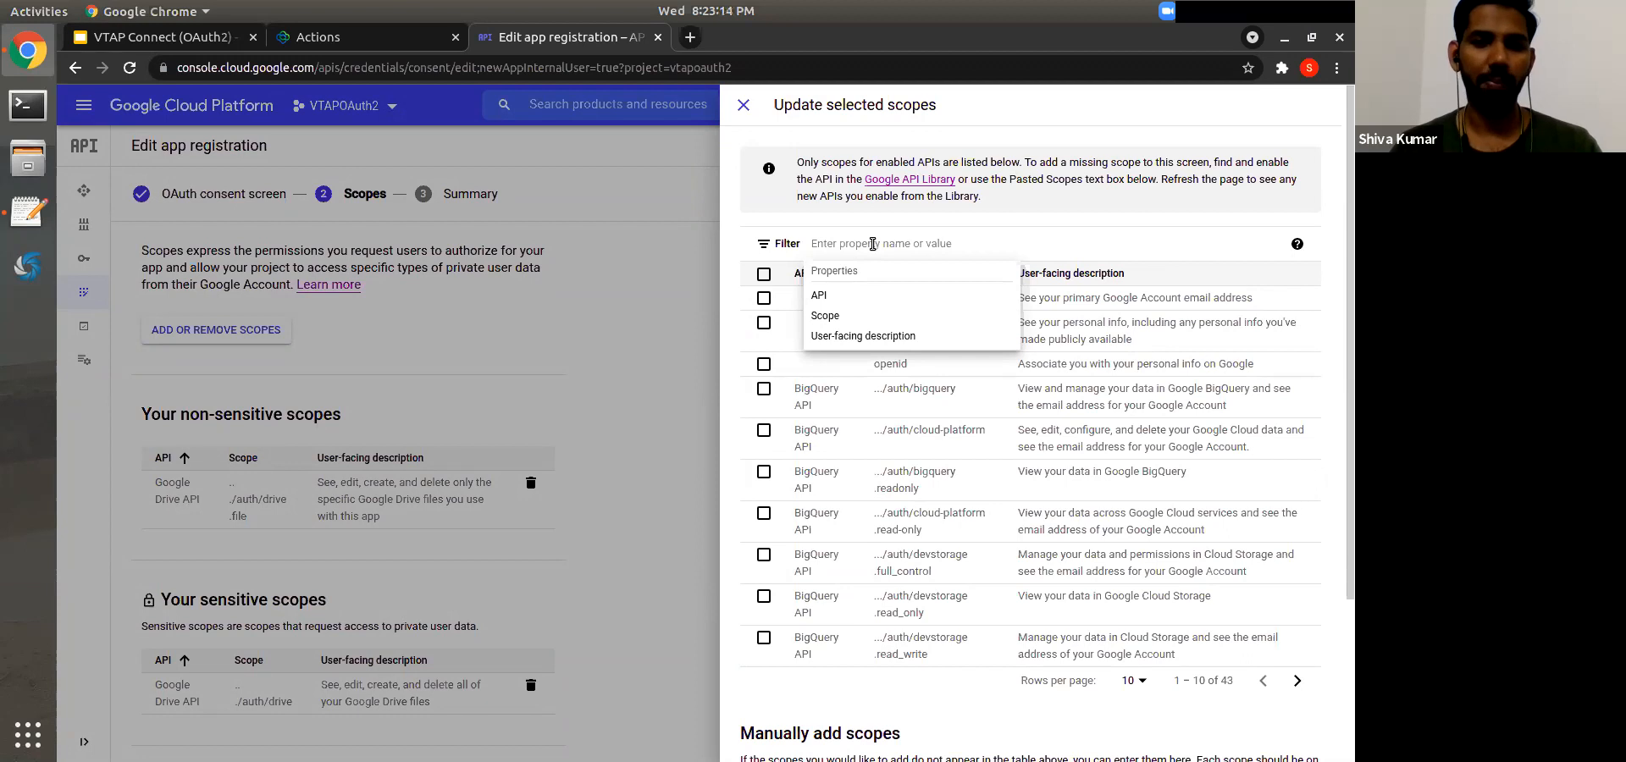
text(sheet)
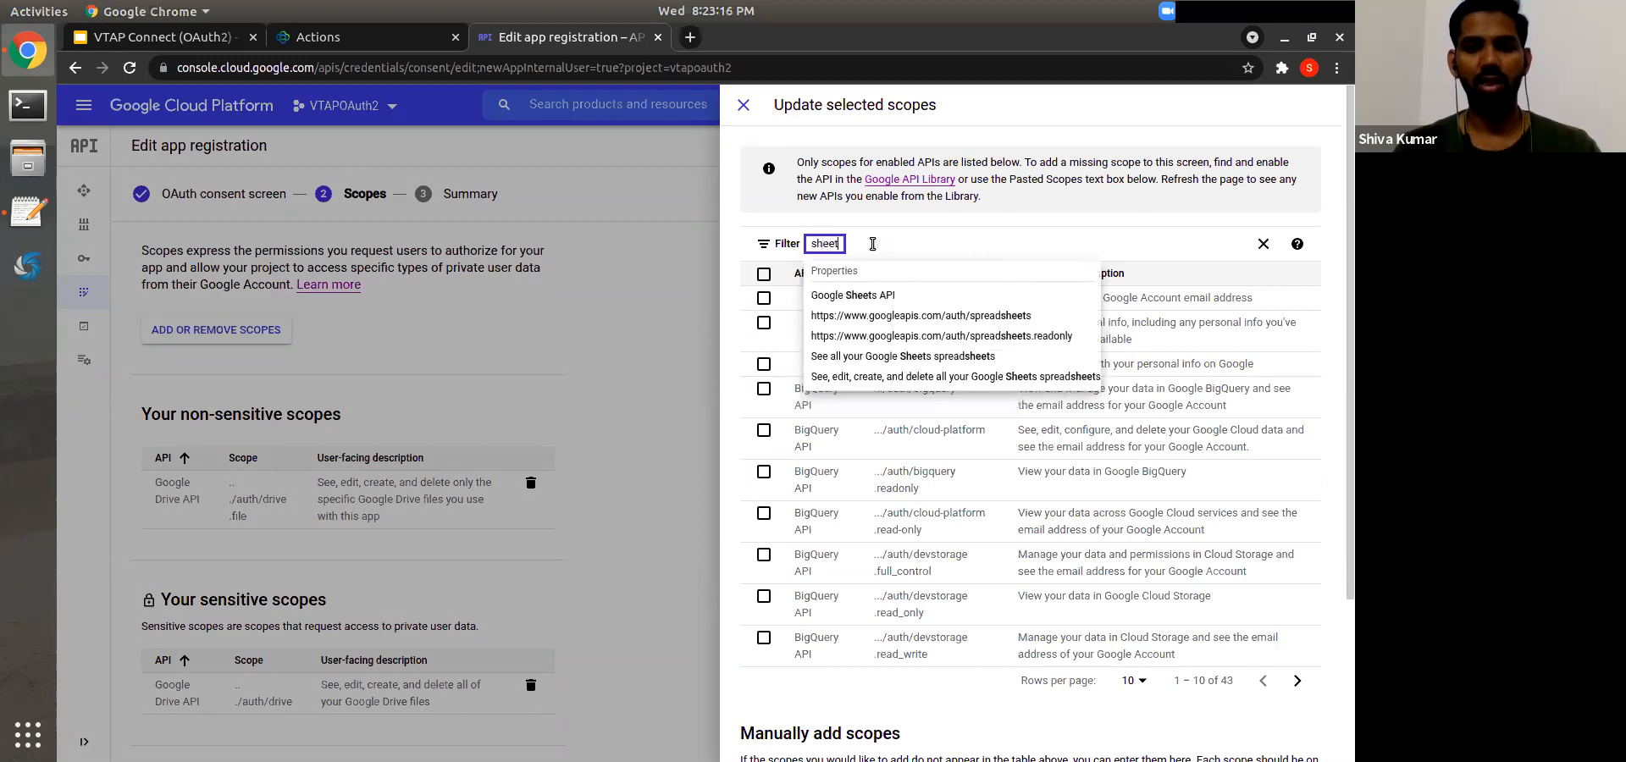
click(1027, 316)
click(764, 298)
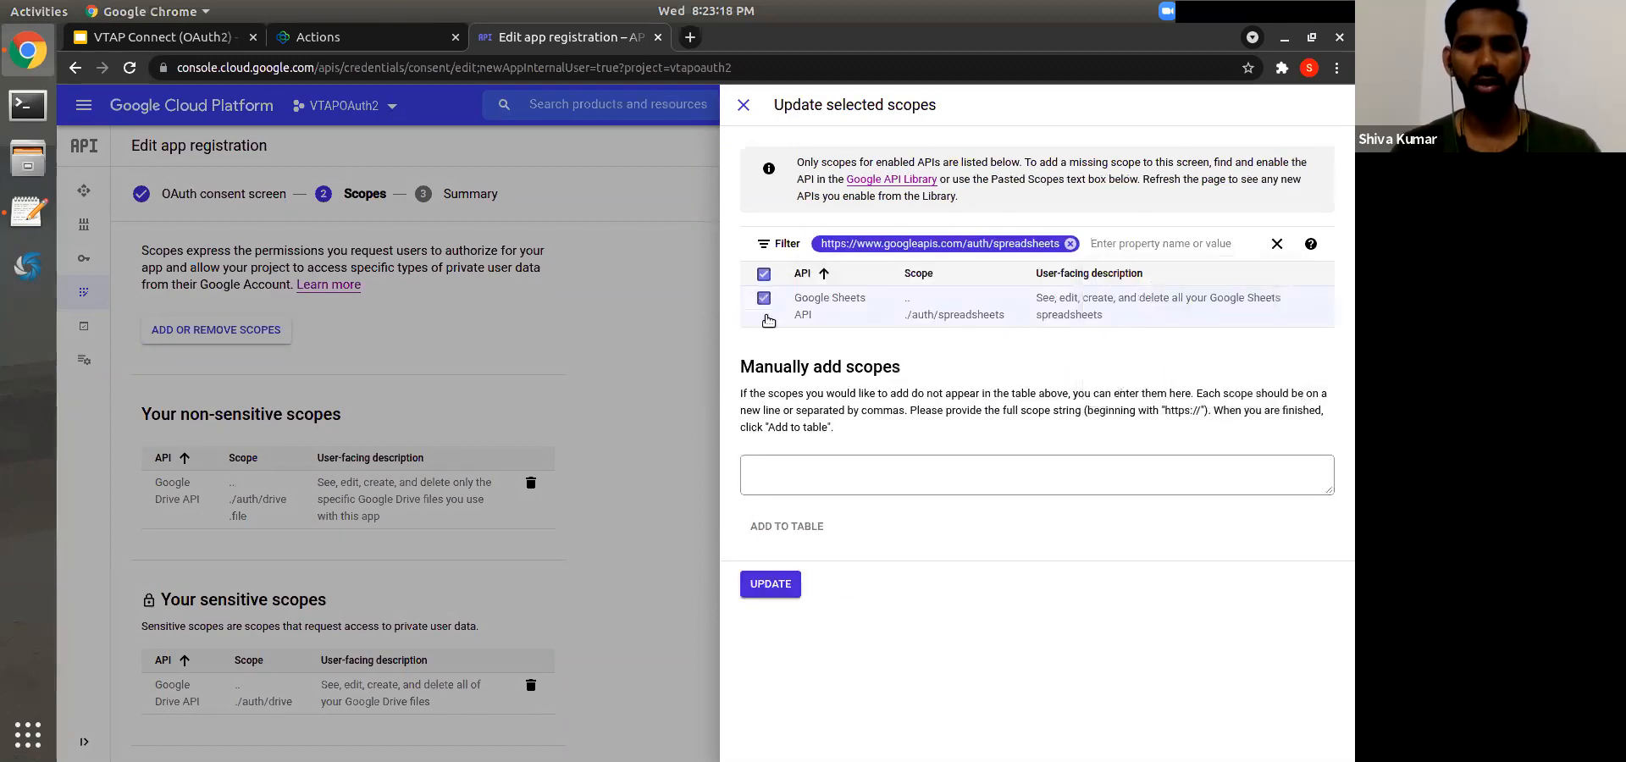
click(759, 583)
click(230, 332)
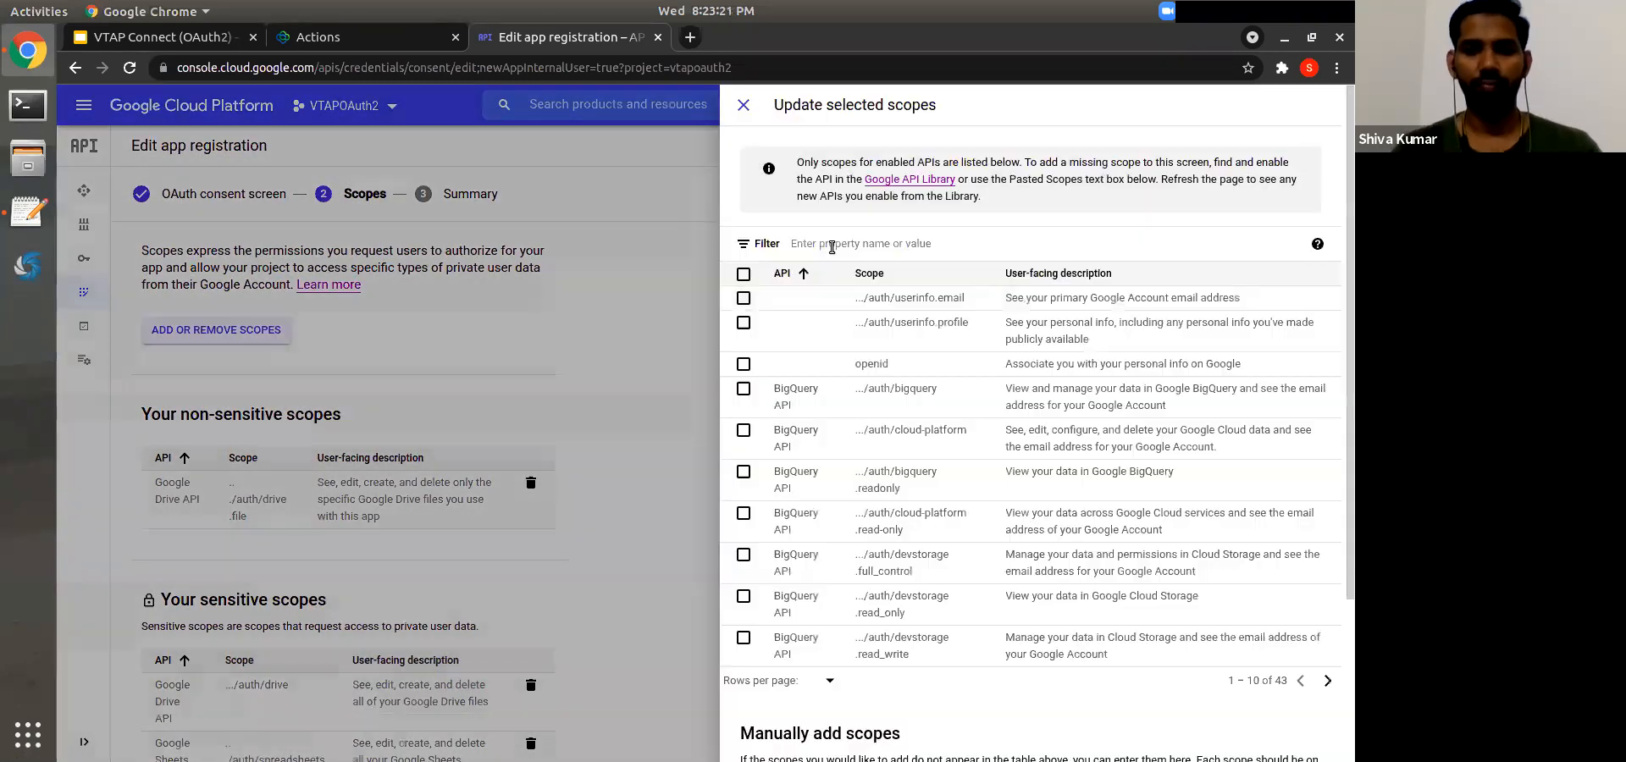
click(827, 244)
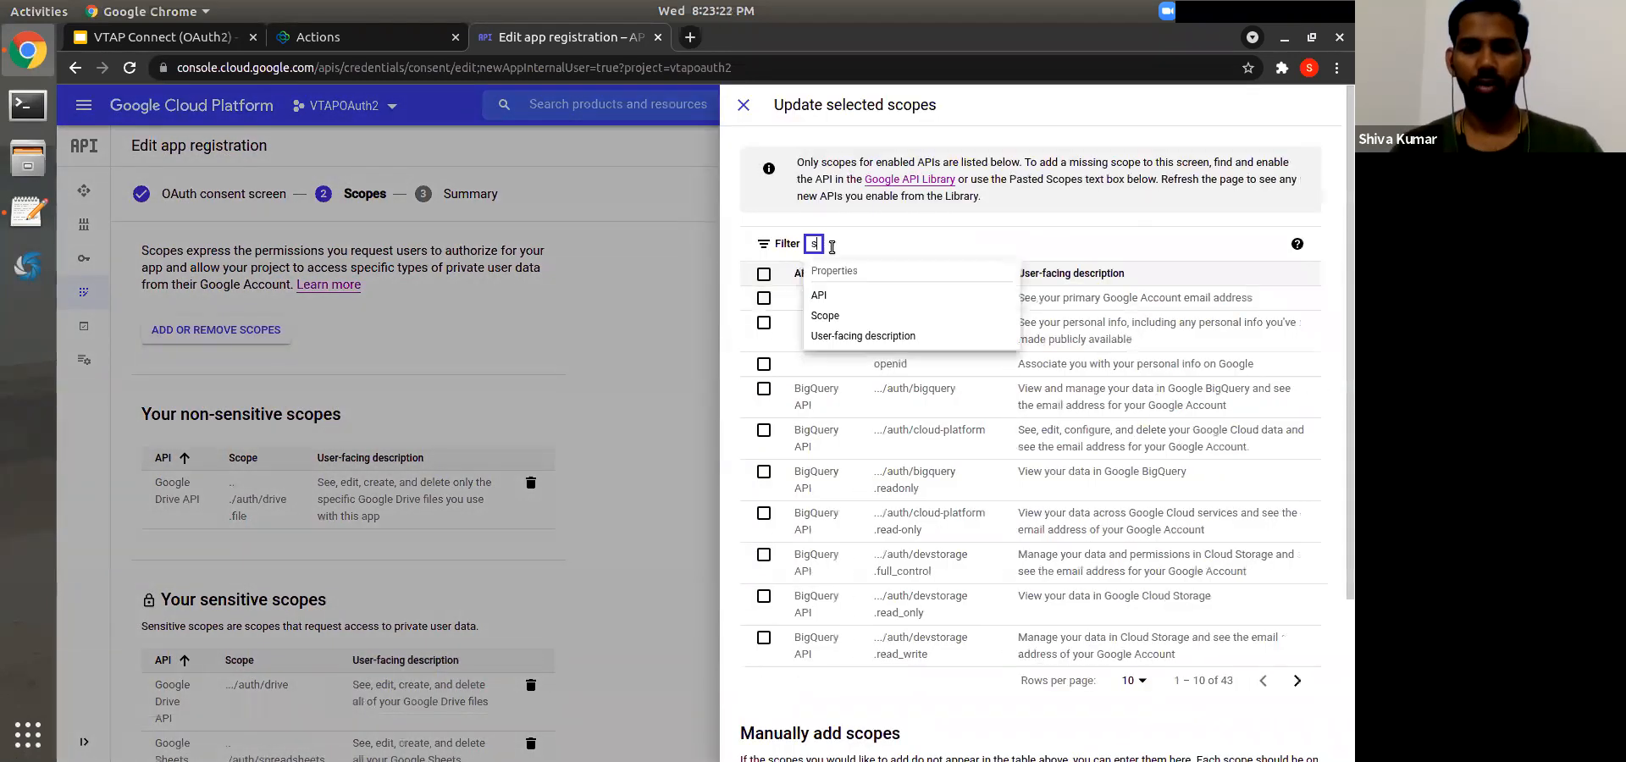
text(sheet)
click(1008, 337)
click(764, 305)
click(757, 583)
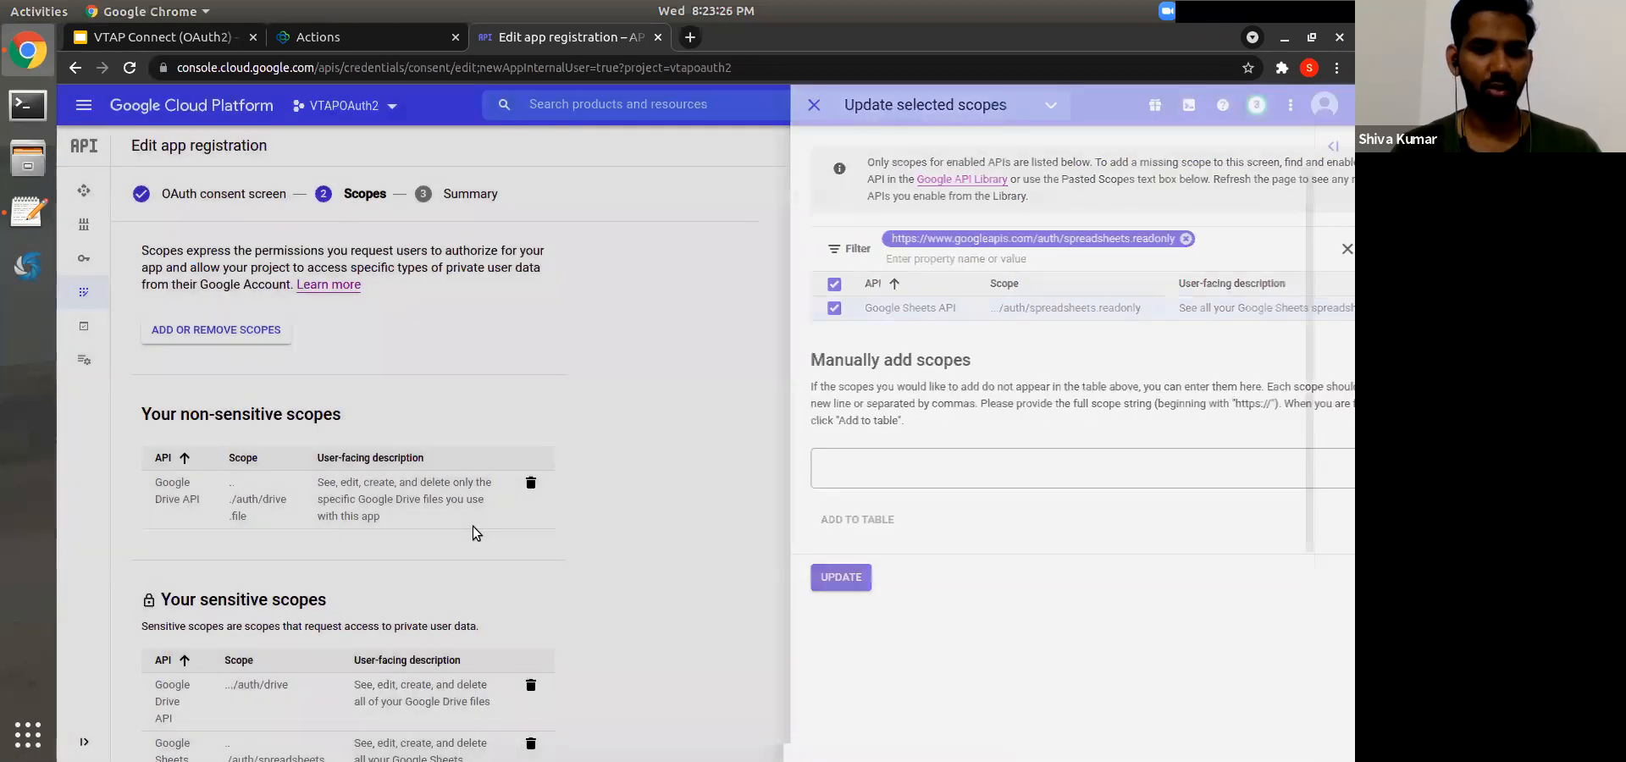
scroll(473, 526, down, 4)
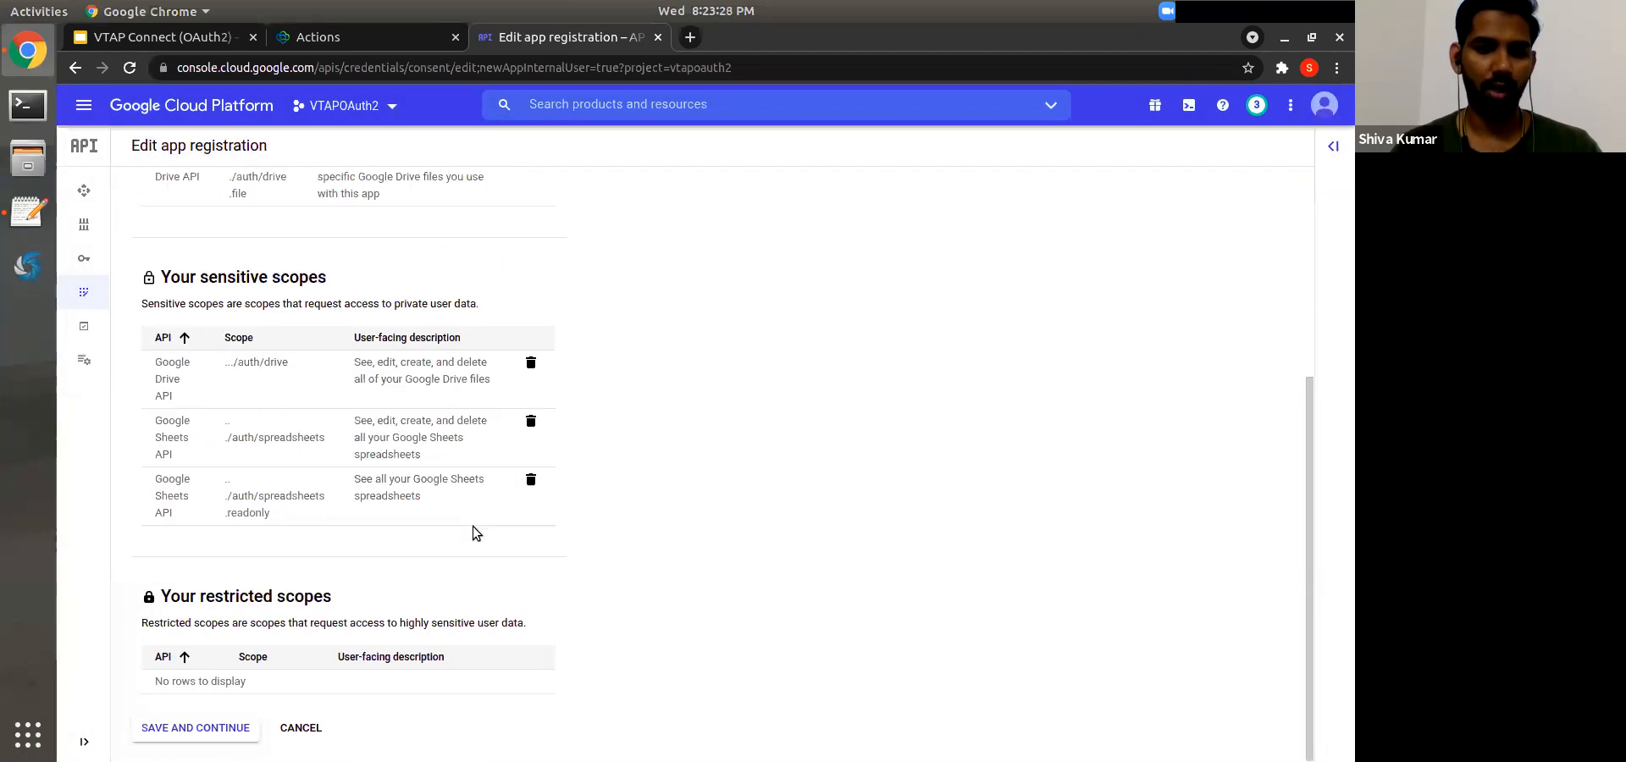
Step: Save the scopes, review the VTAP OAuth2 summary, and return to the consent screen overview
click(234, 737)
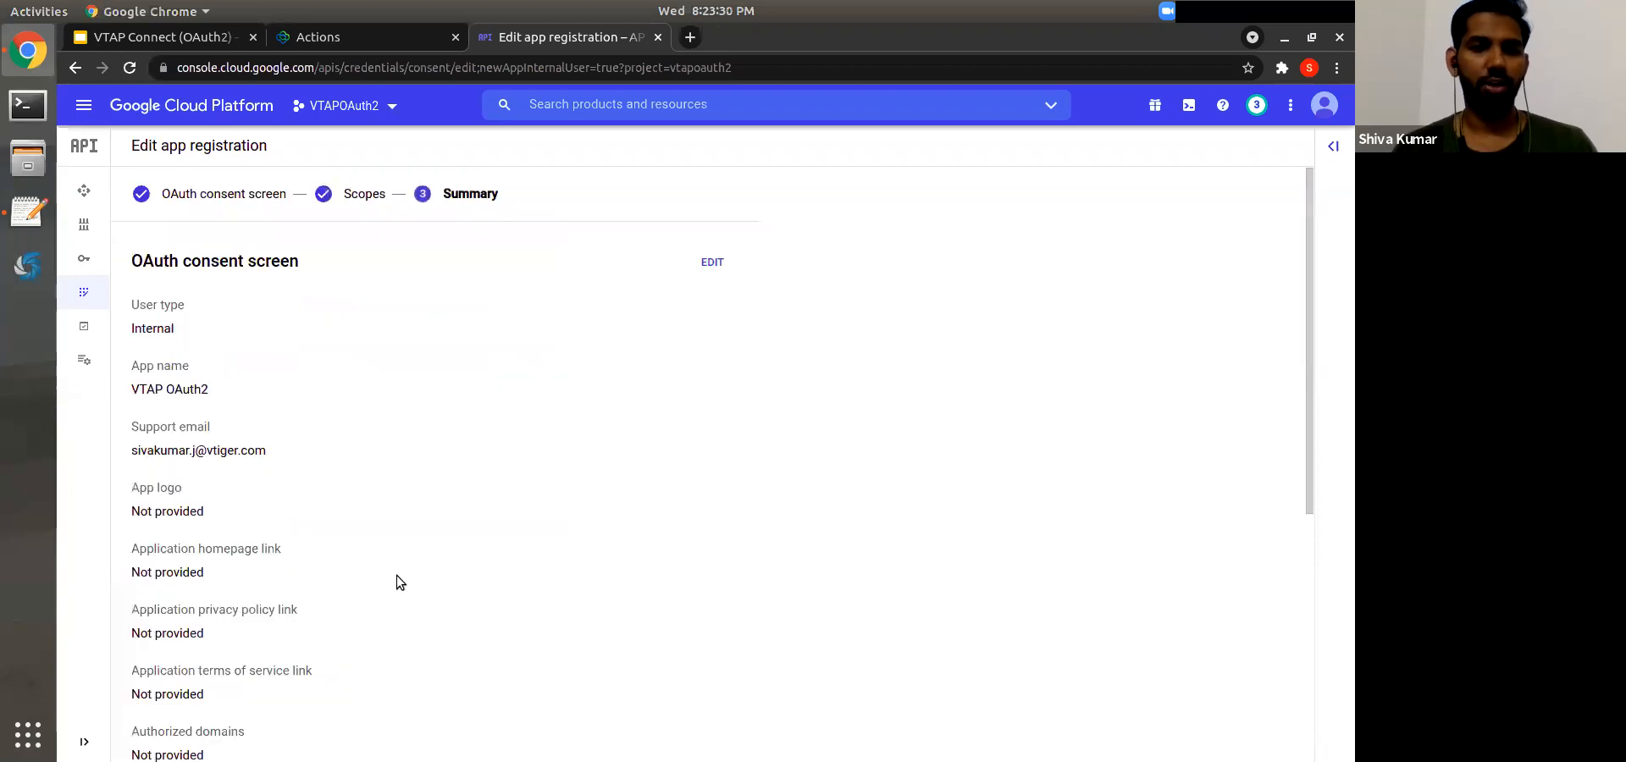
scroll(396, 576, down, 5)
scroll(396, 576, up, 5)
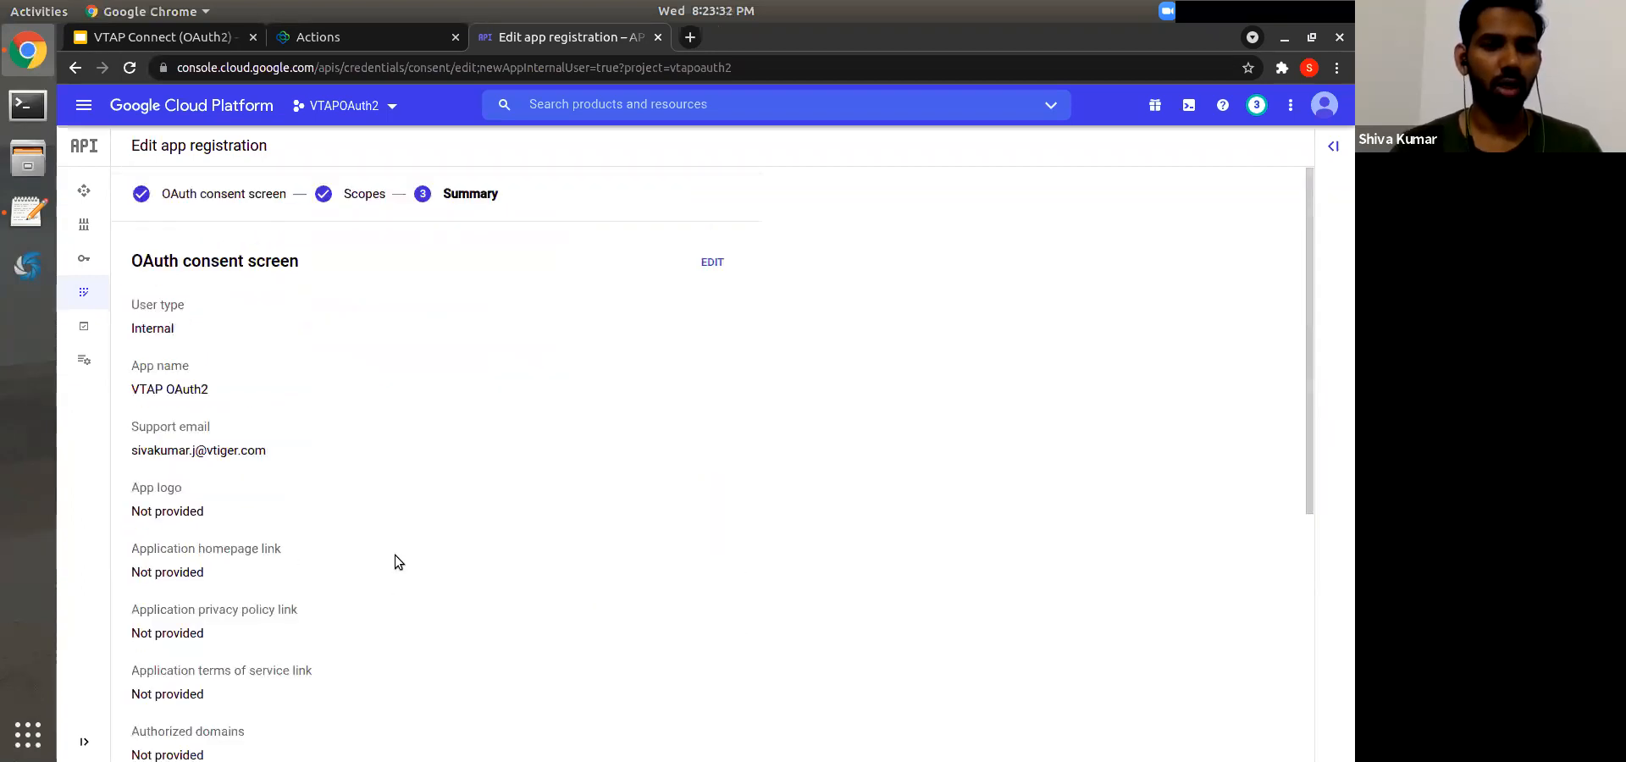
scroll(400, 368, down, 1)
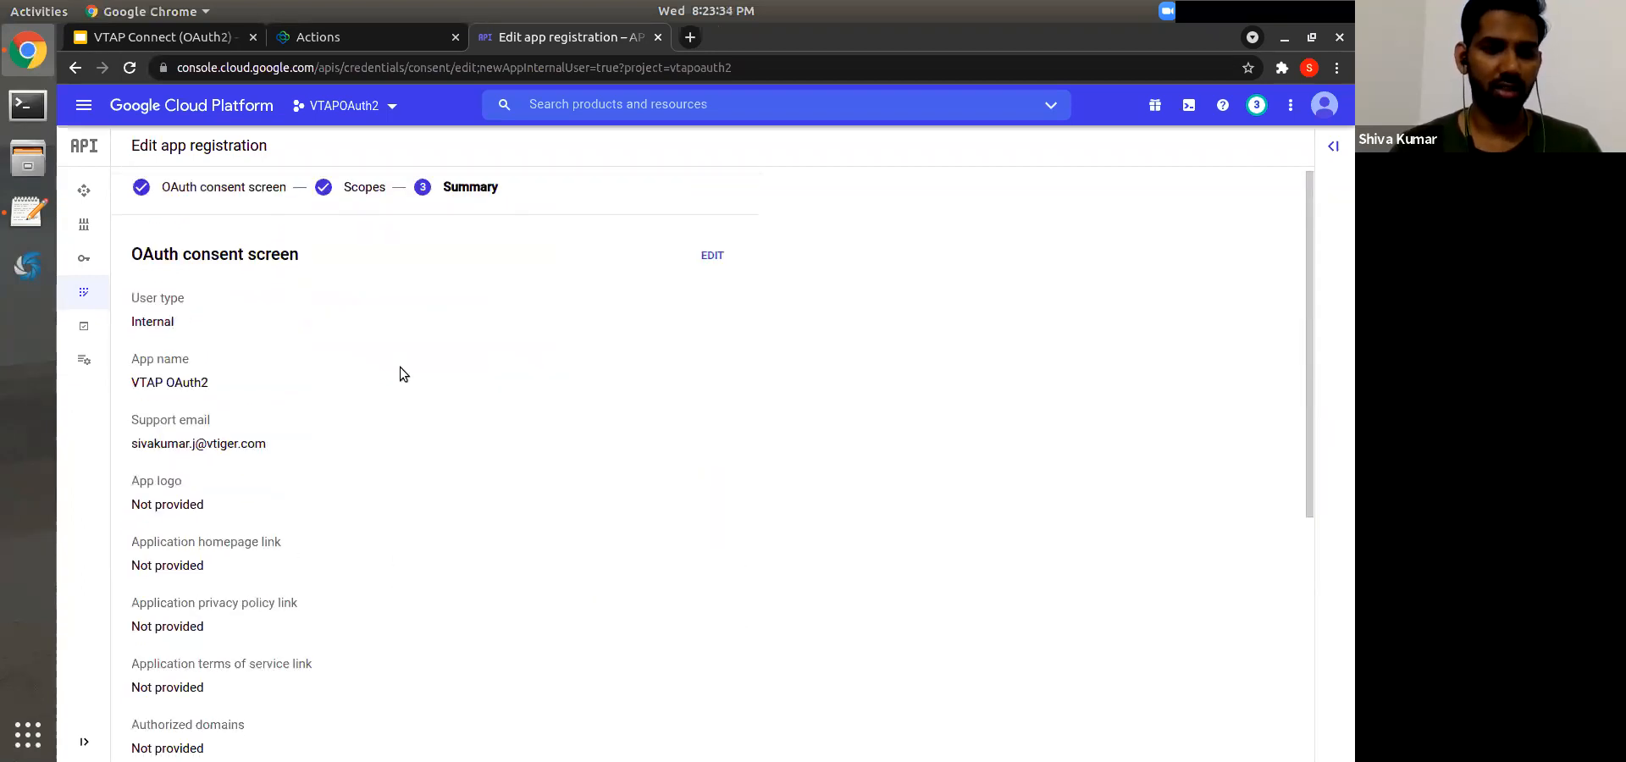
triple_click(190, 376)
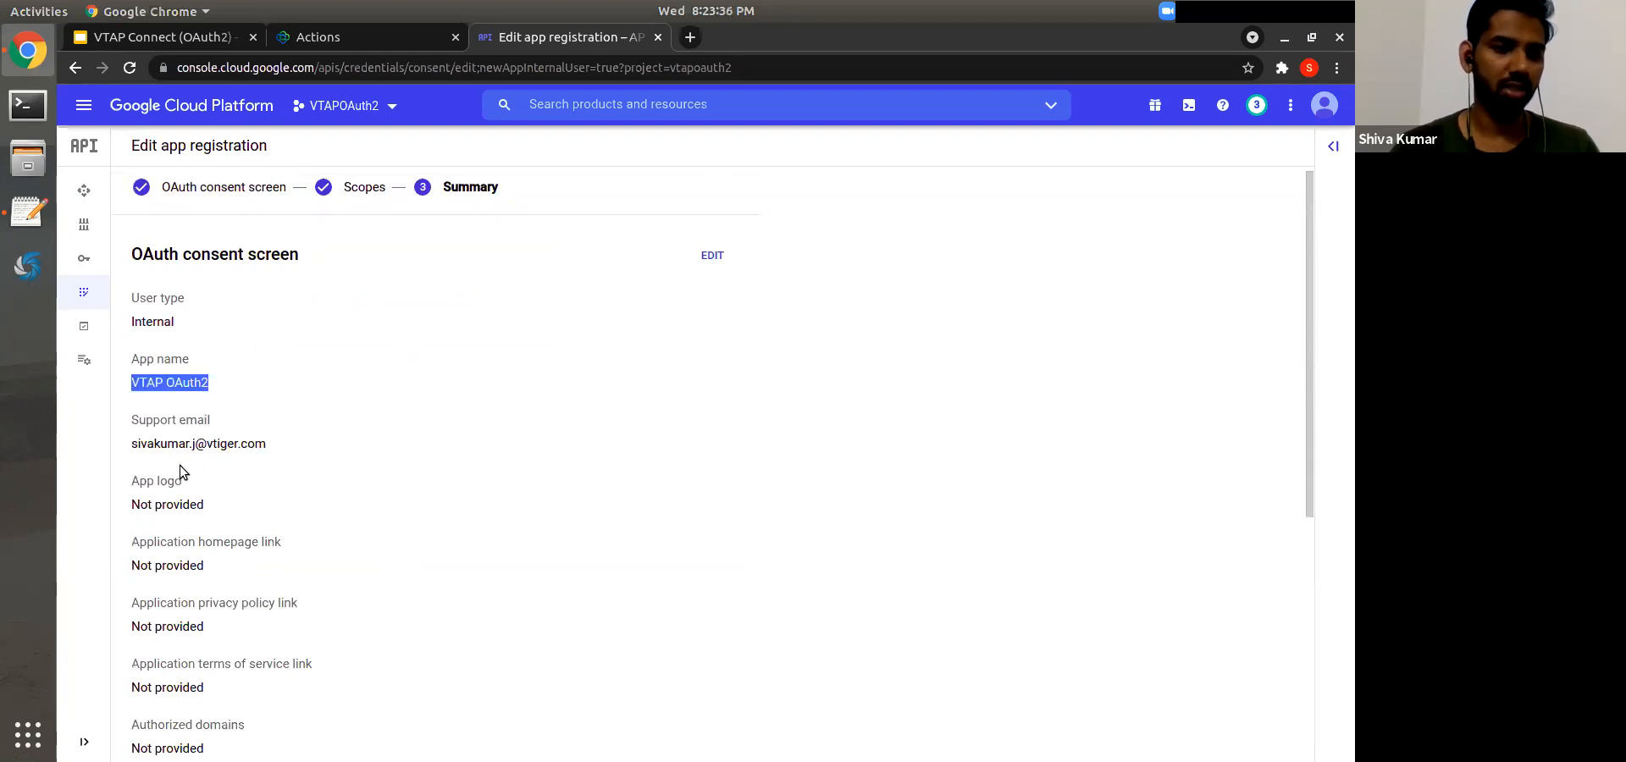
triple_click(191, 446)
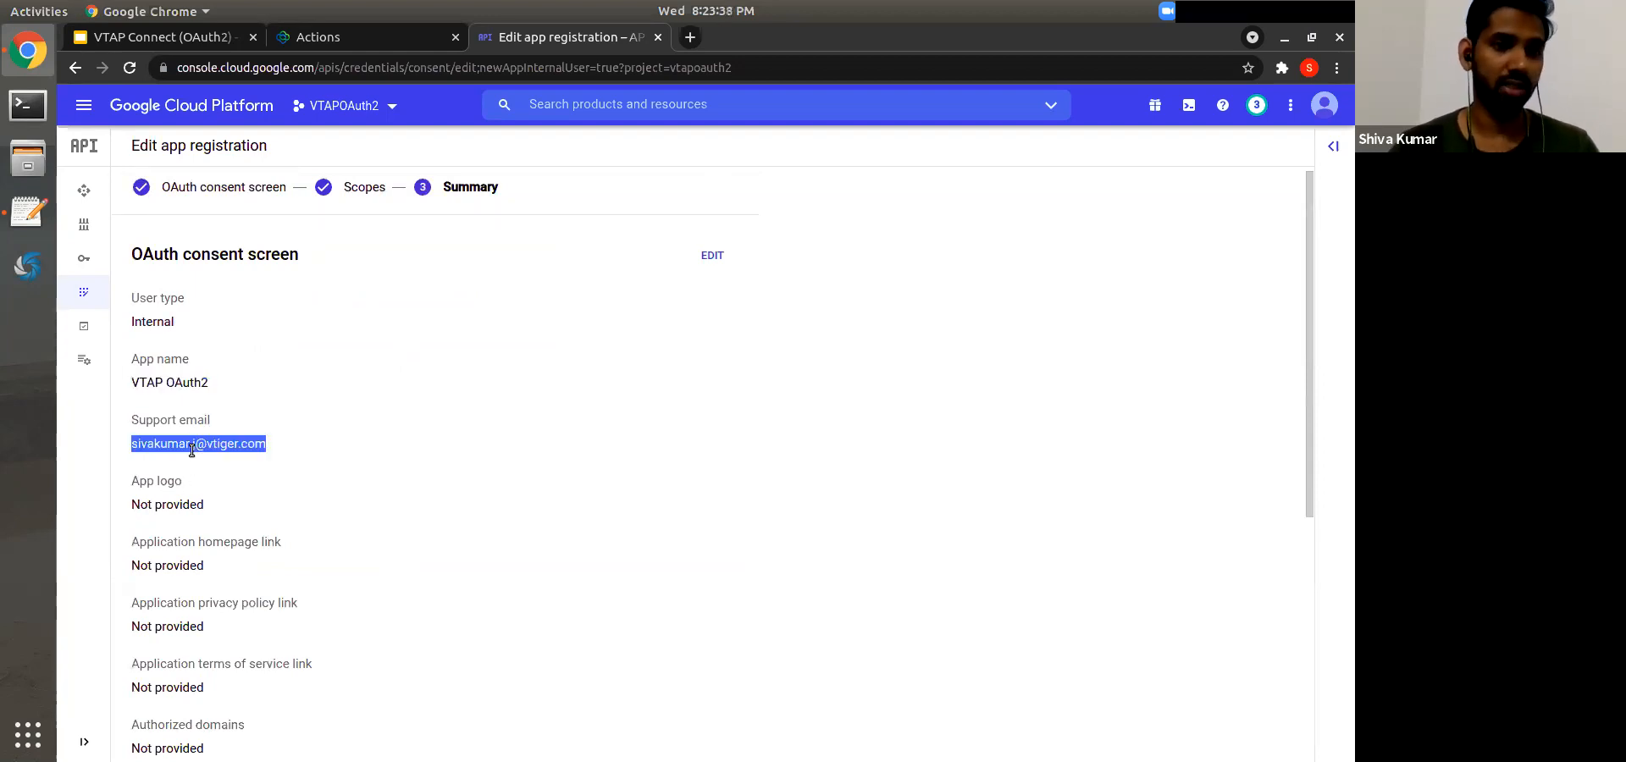
scroll(192, 450, down, 3)
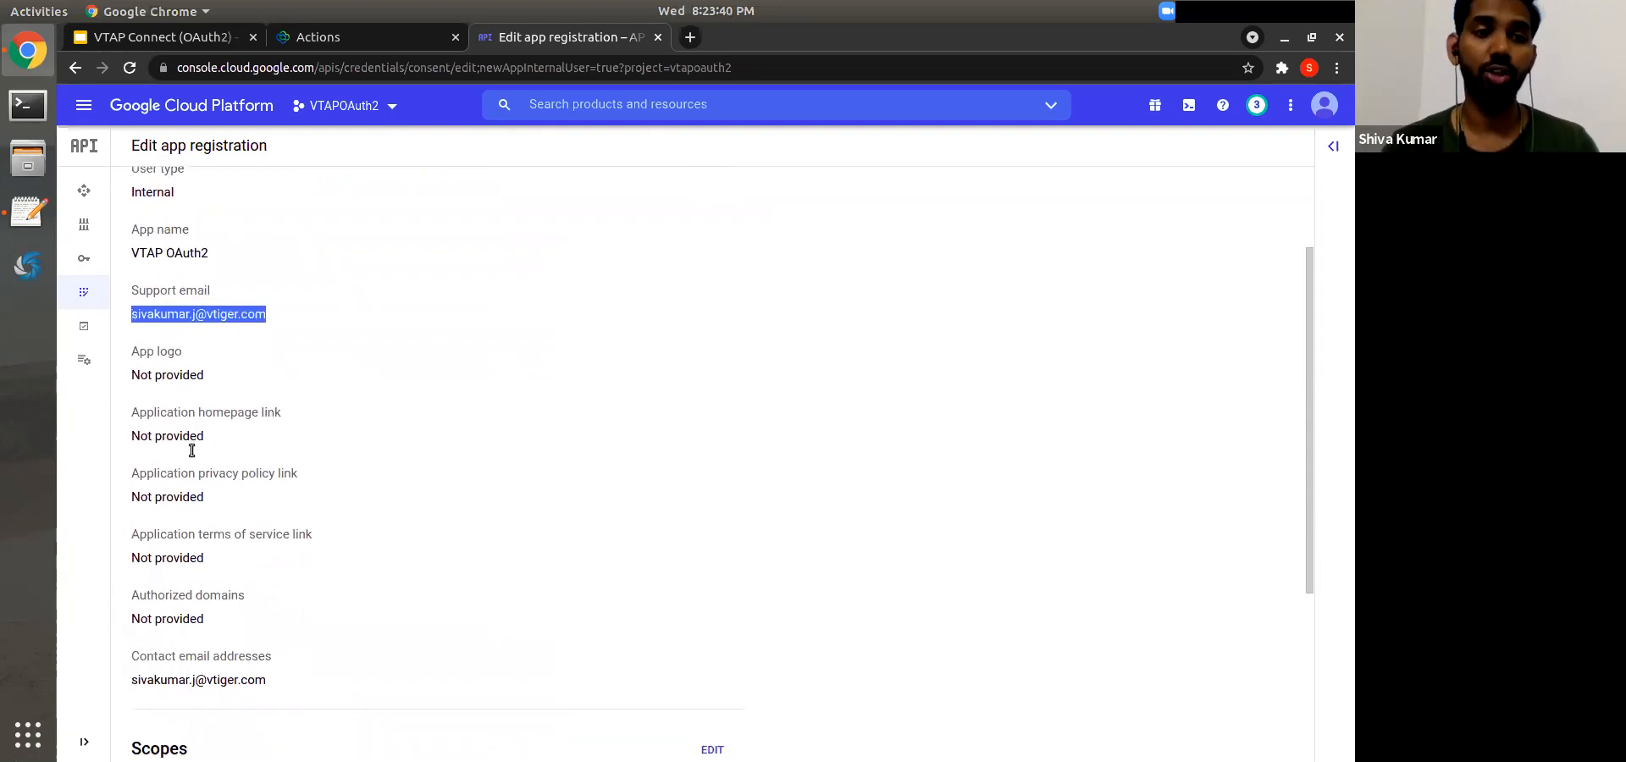
scroll(190, 450, down, 5)
click(168, 726)
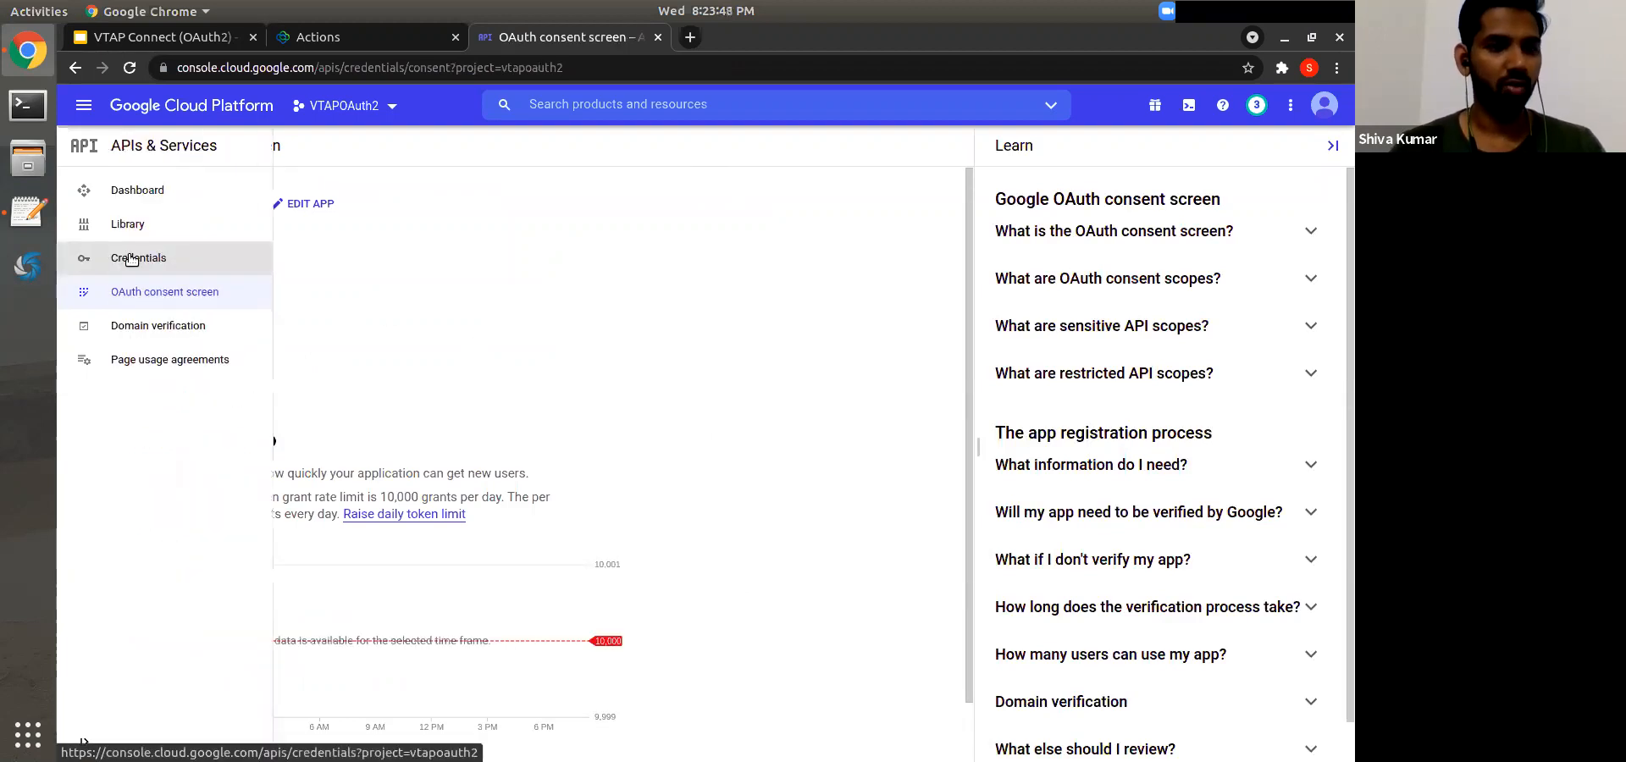
Step: Start a new OAuth client ID of type Web application and review its origins and redirect URI sections
click(127, 257)
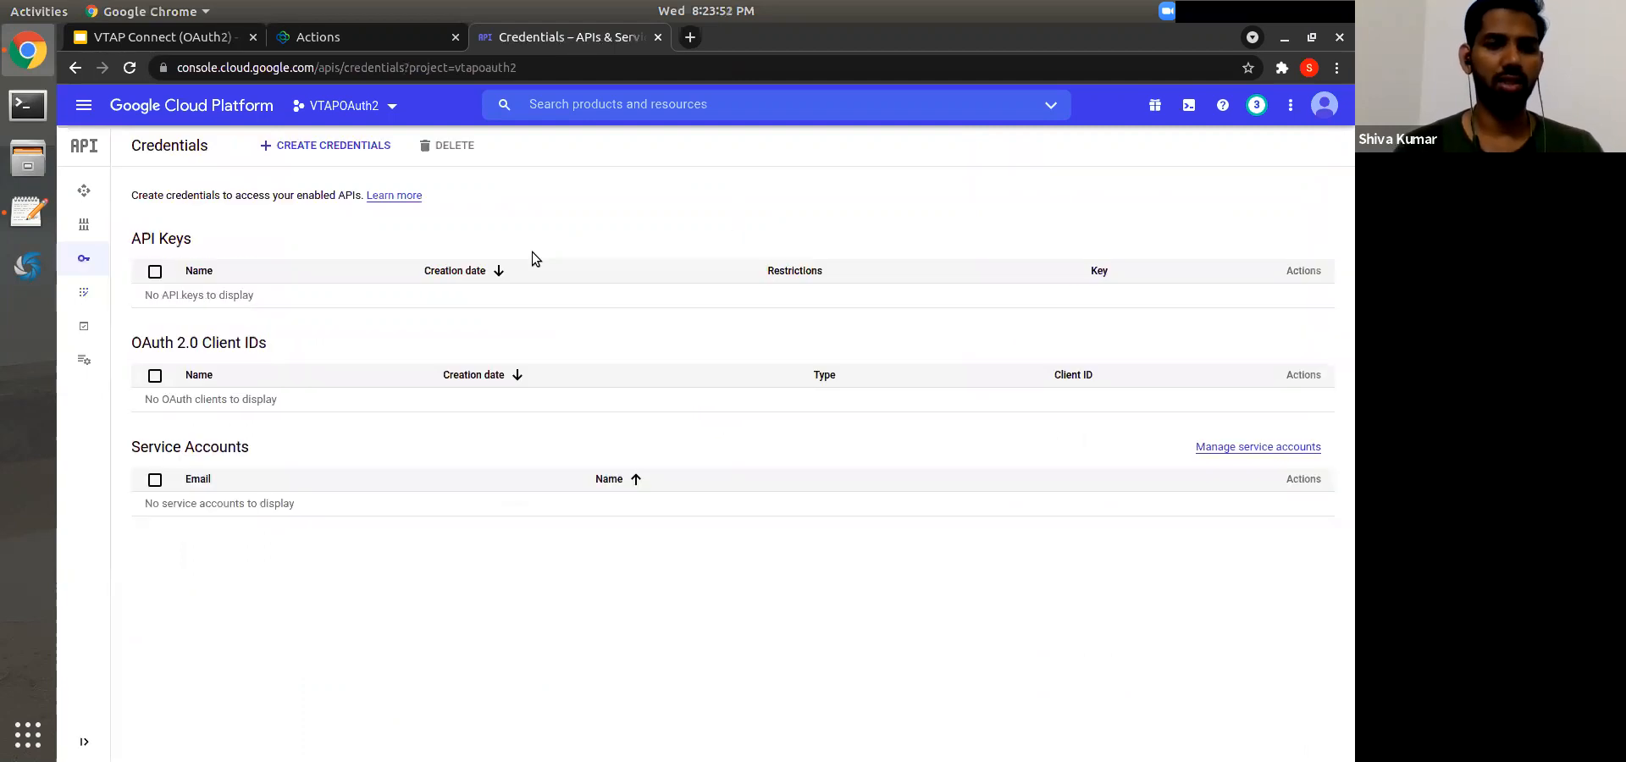
click(353, 145)
click(319, 244)
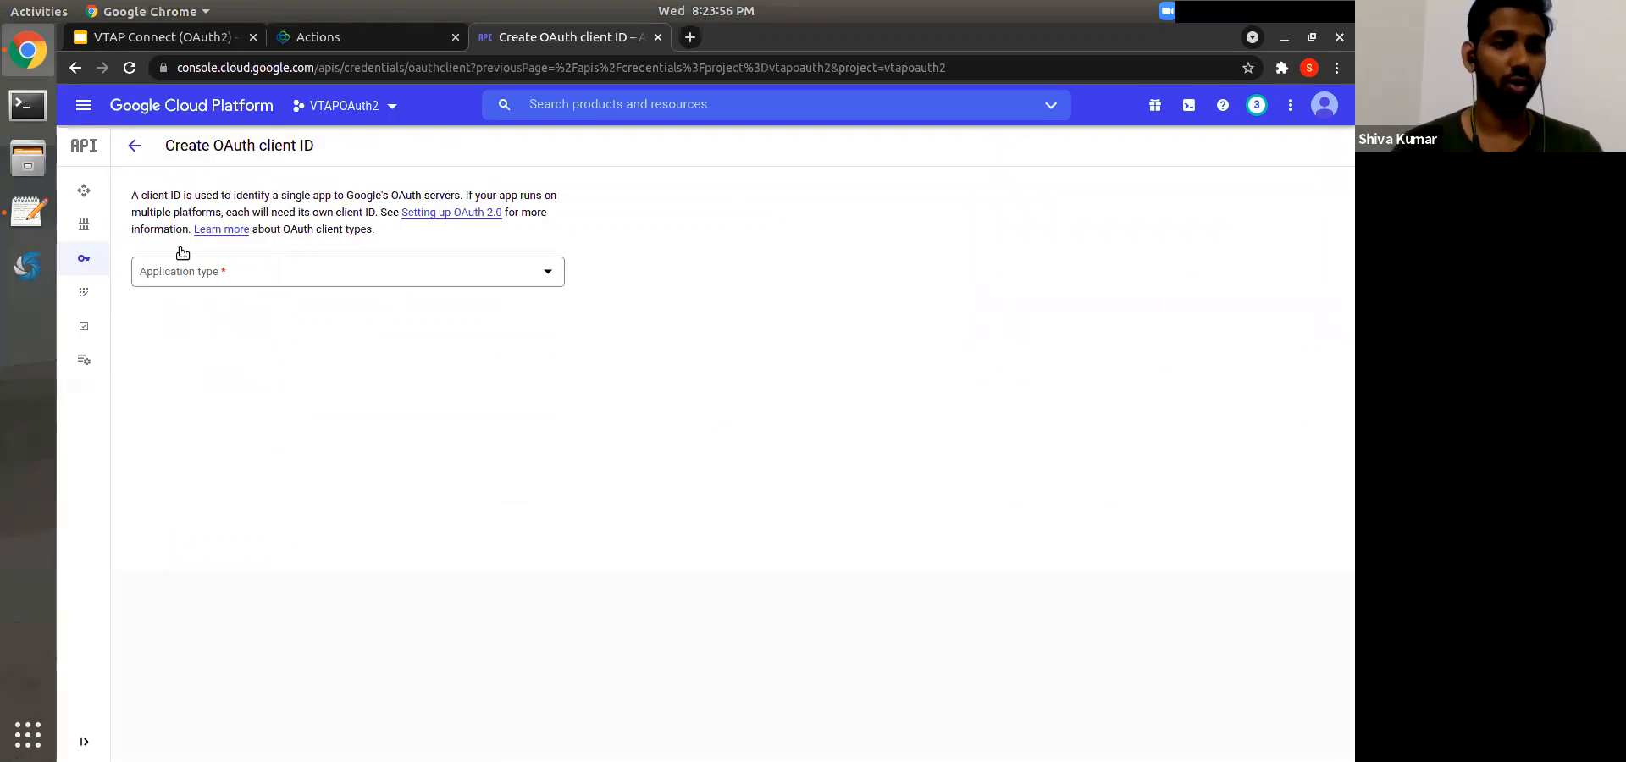
click(215, 278)
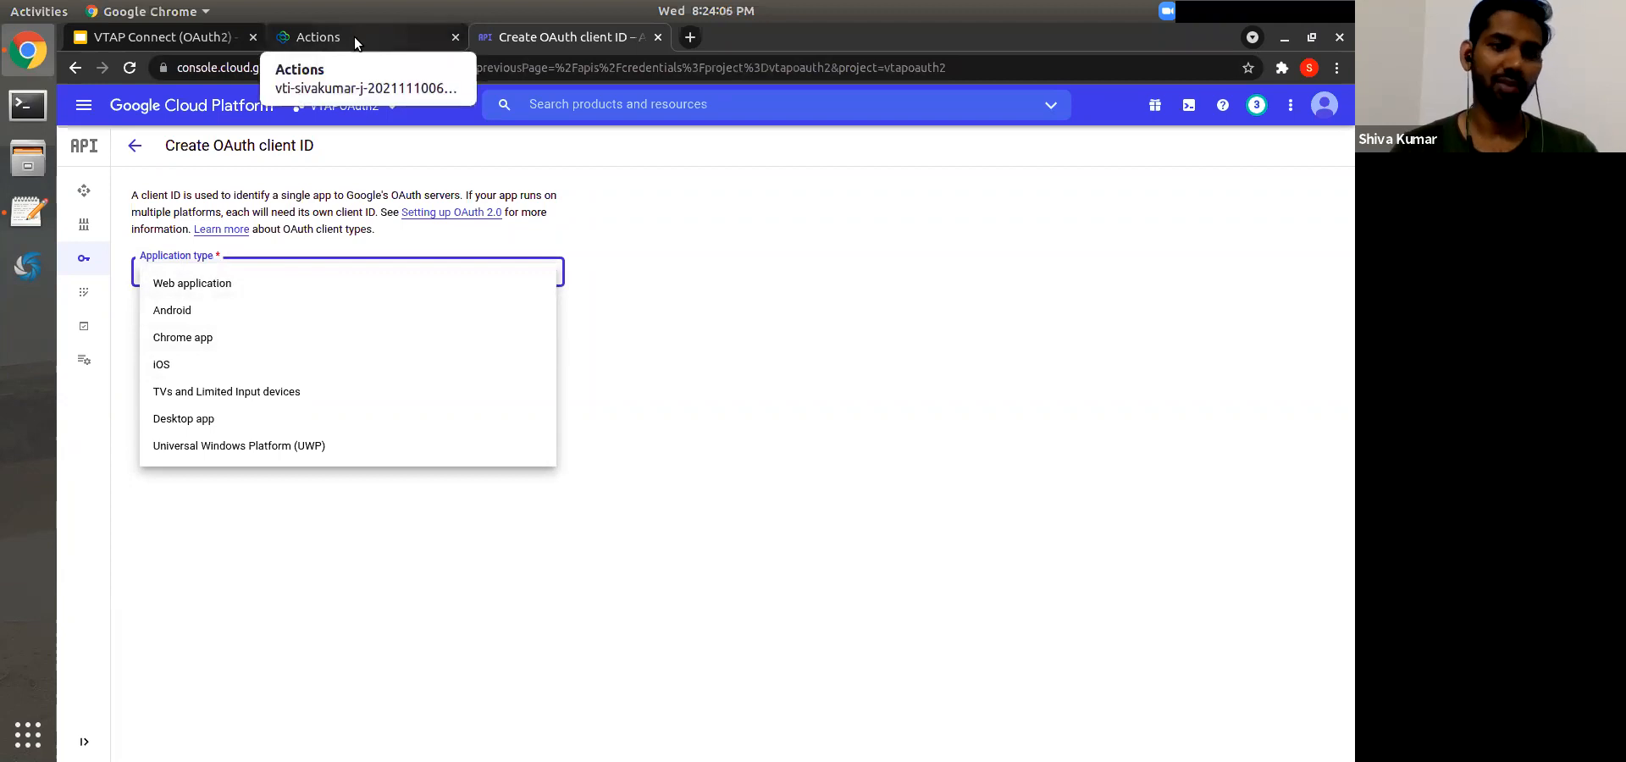
click(224, 284)
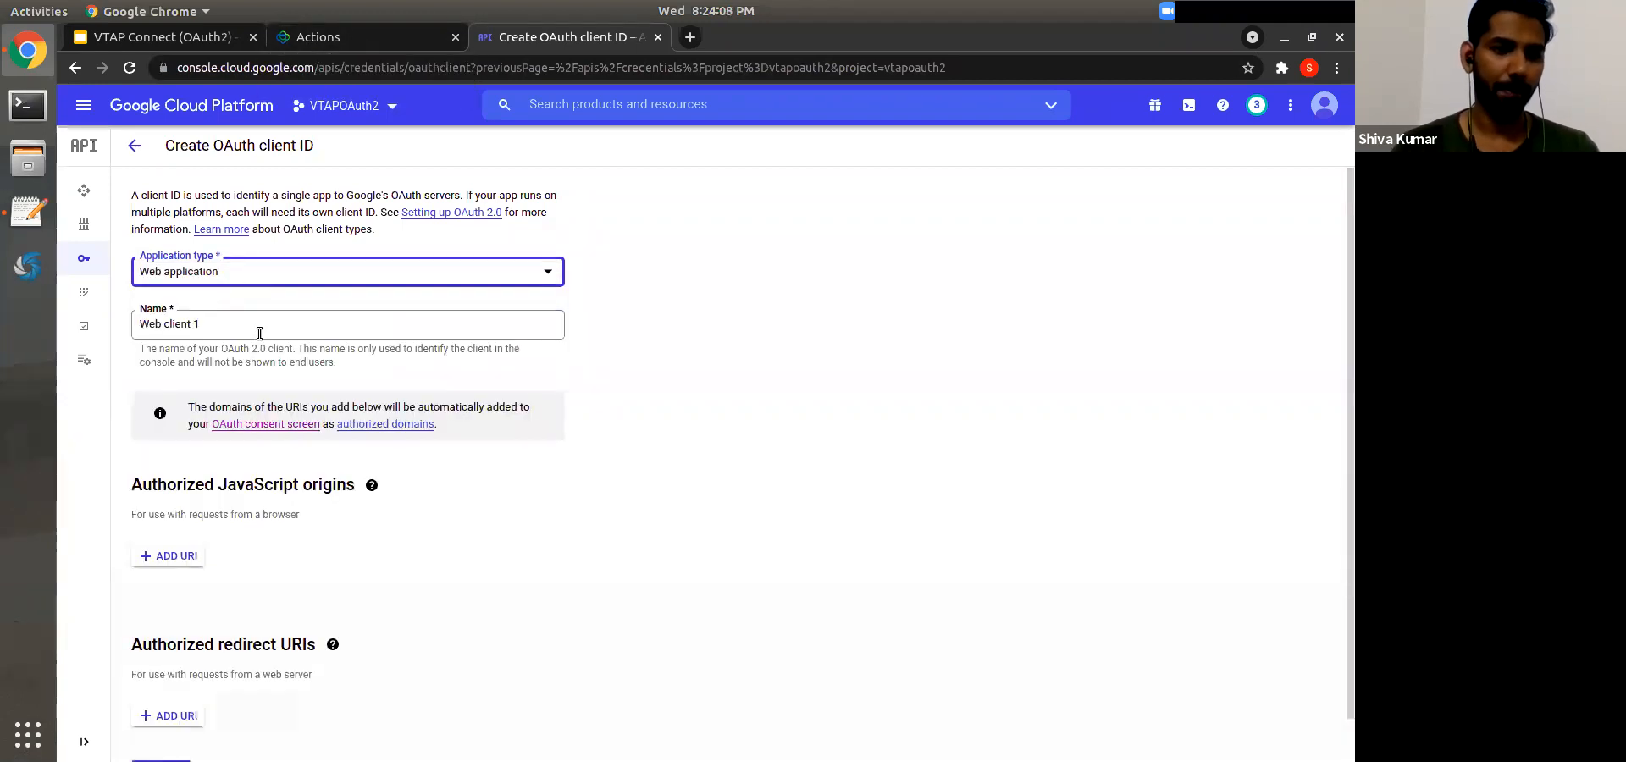
scroll(401, 439, down, 1)
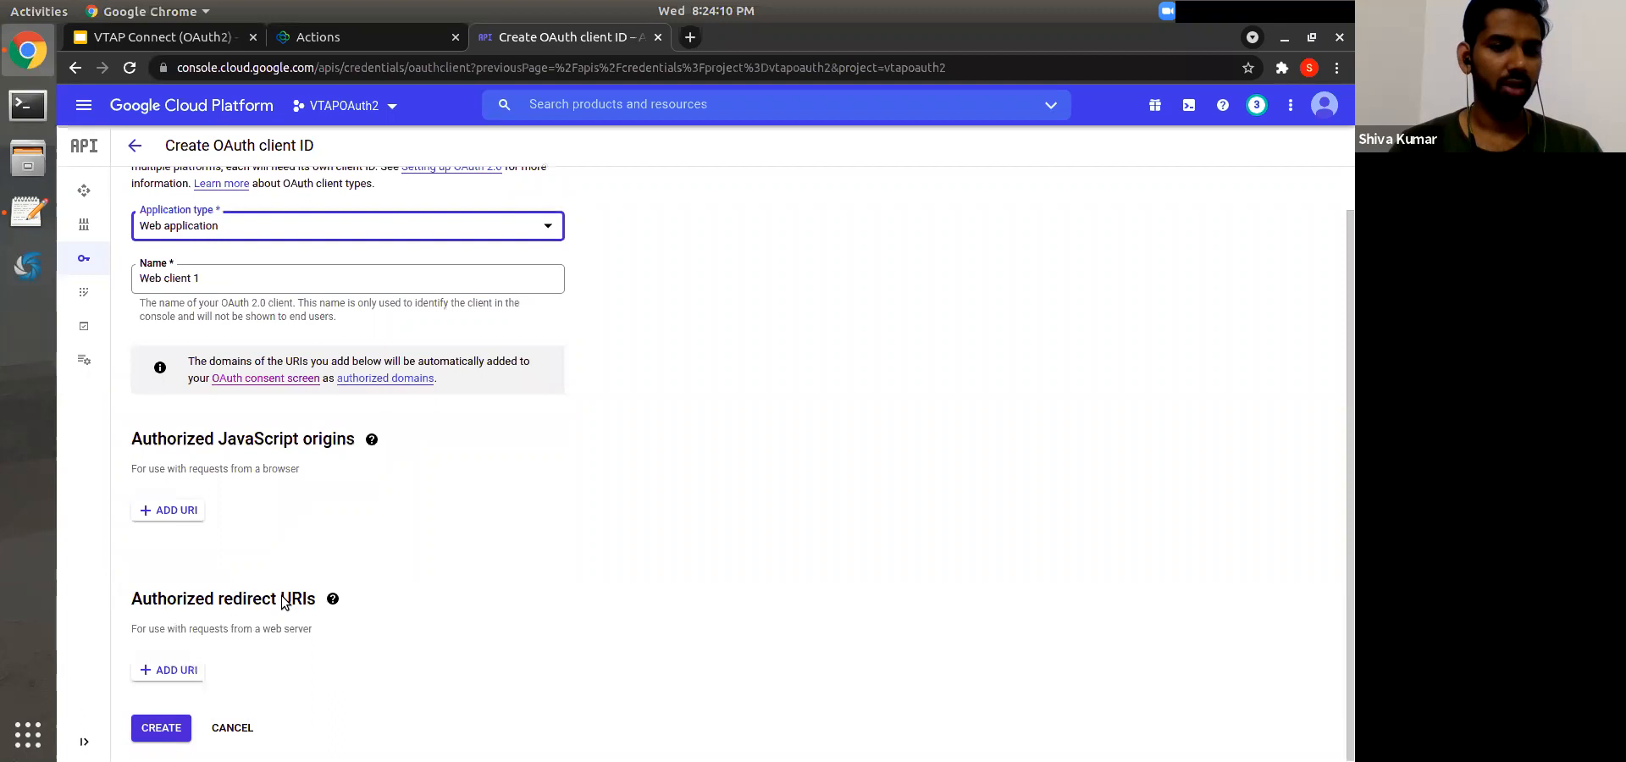
triple_click(254, 440)
click(397, 520)
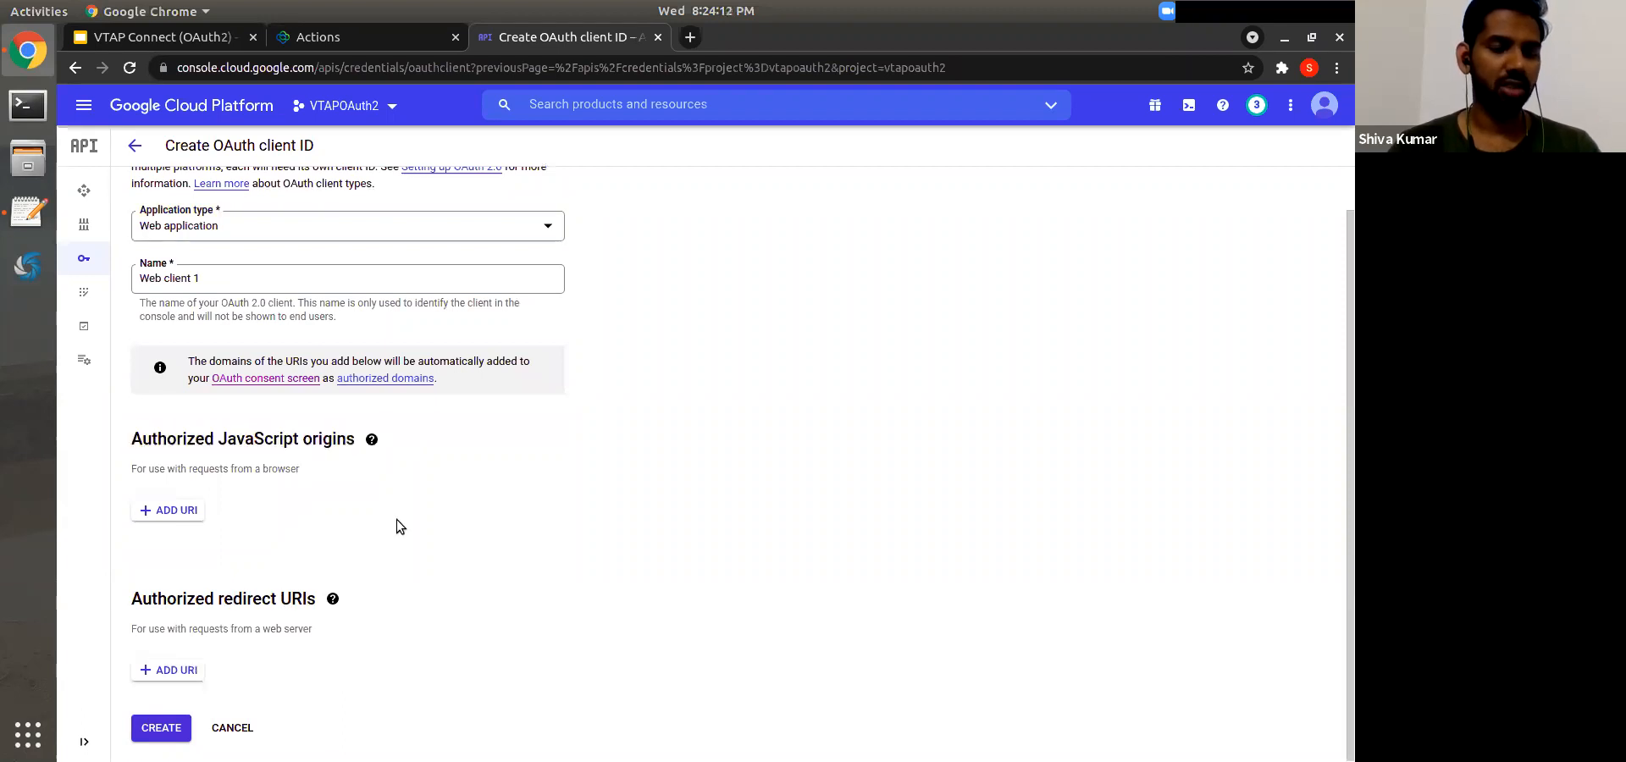
triple_click(178, 607)
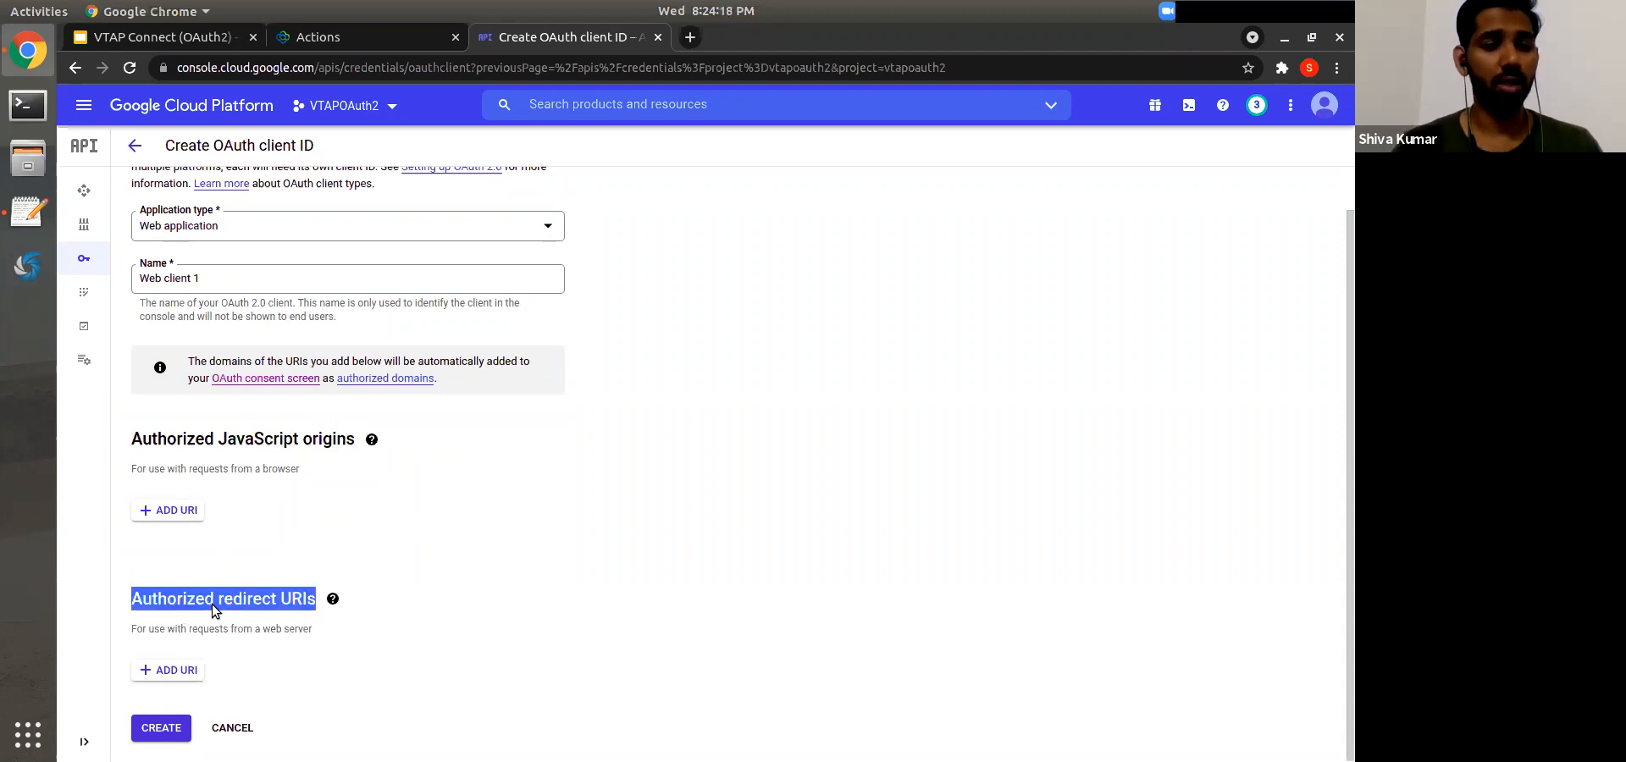
Step: Show slide 8, 'How OAuth works?', in the VTAP Connect presentation
click(161, 36)
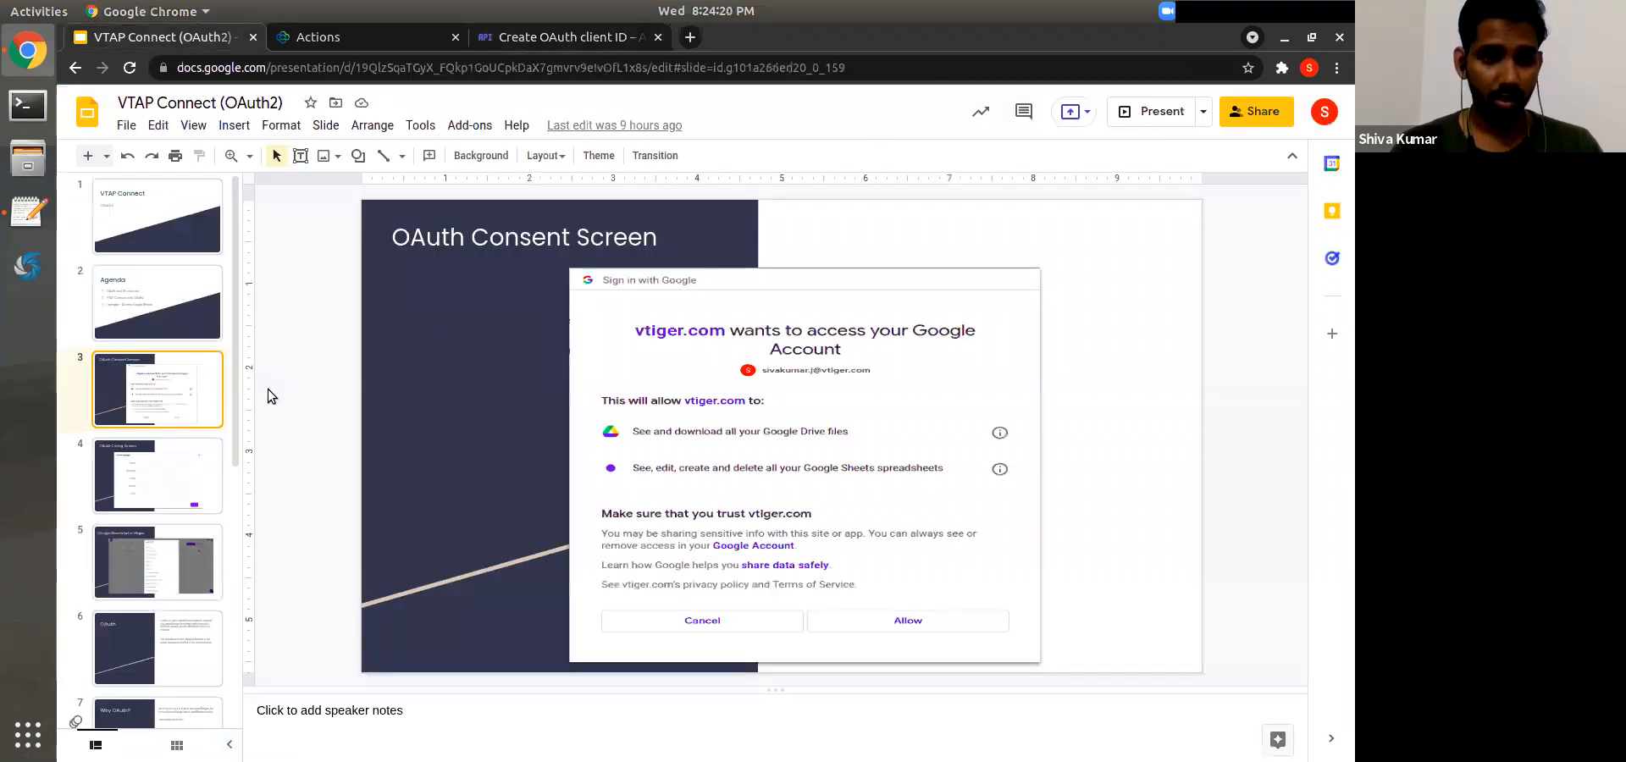
scroll(190, 509, down, 3)
click(197, 537)
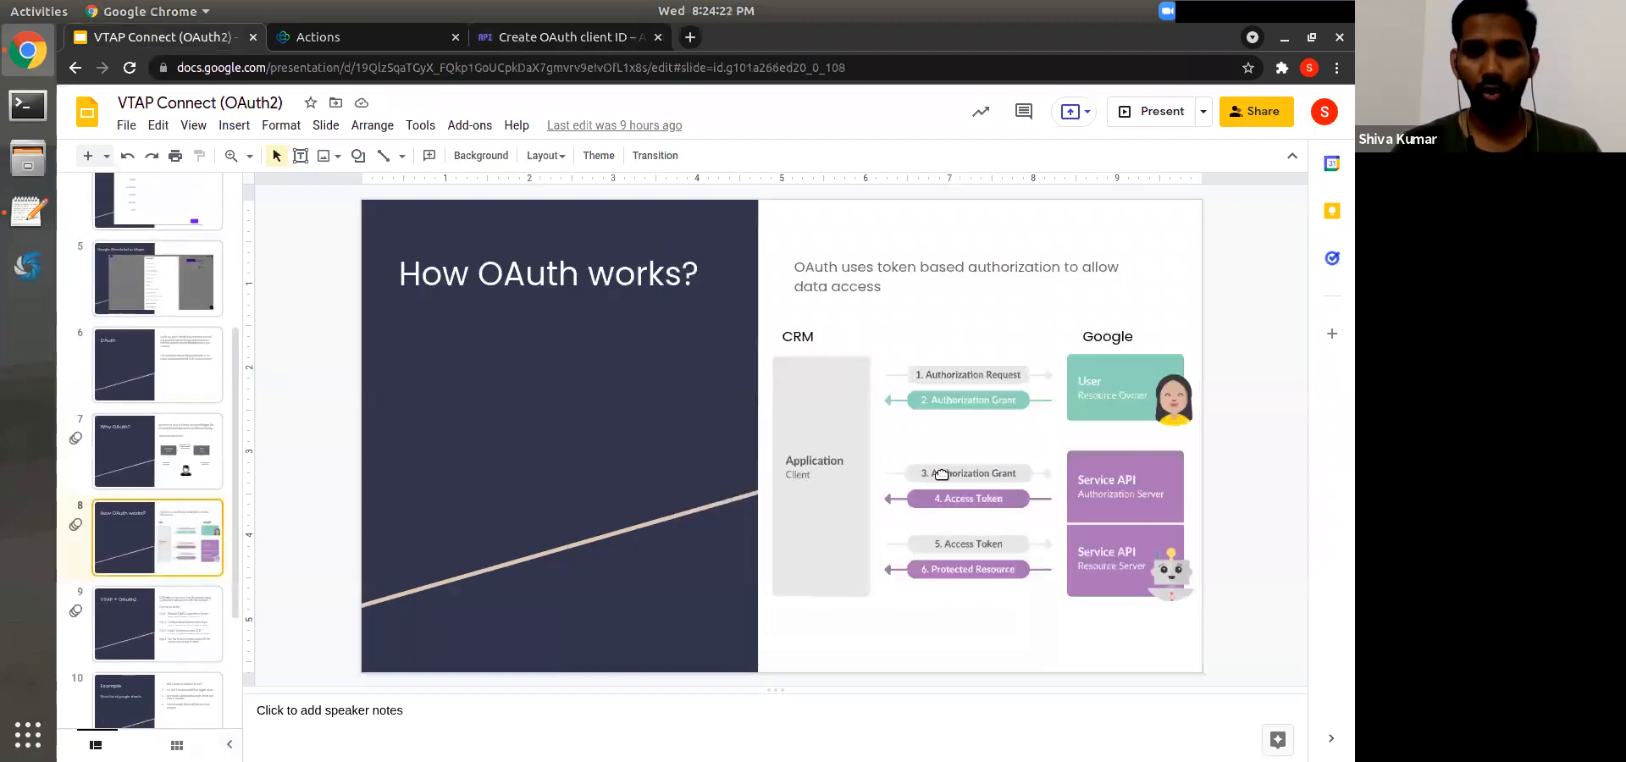
key(ctrl+F5)
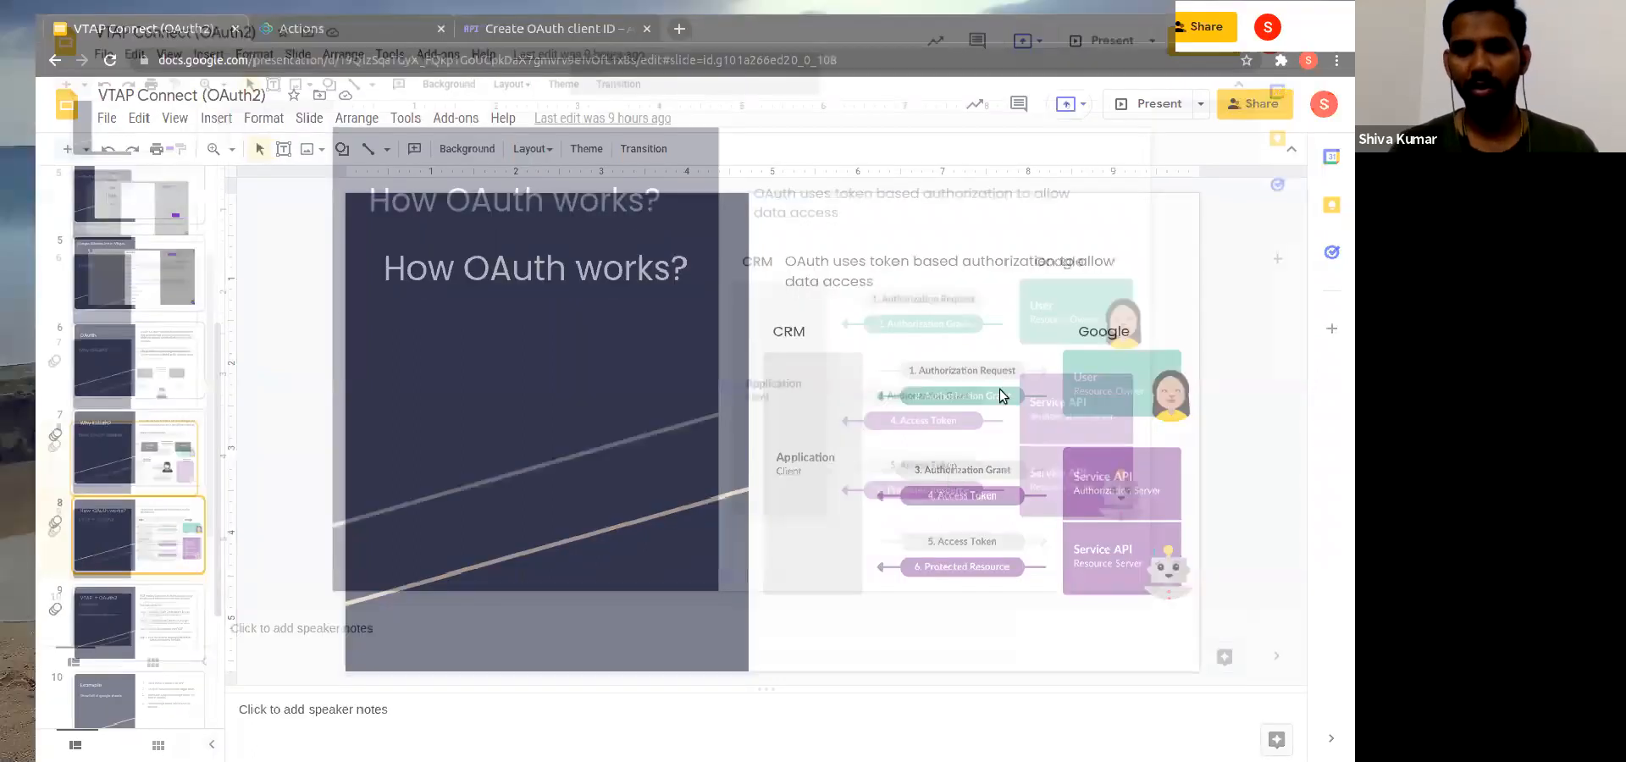